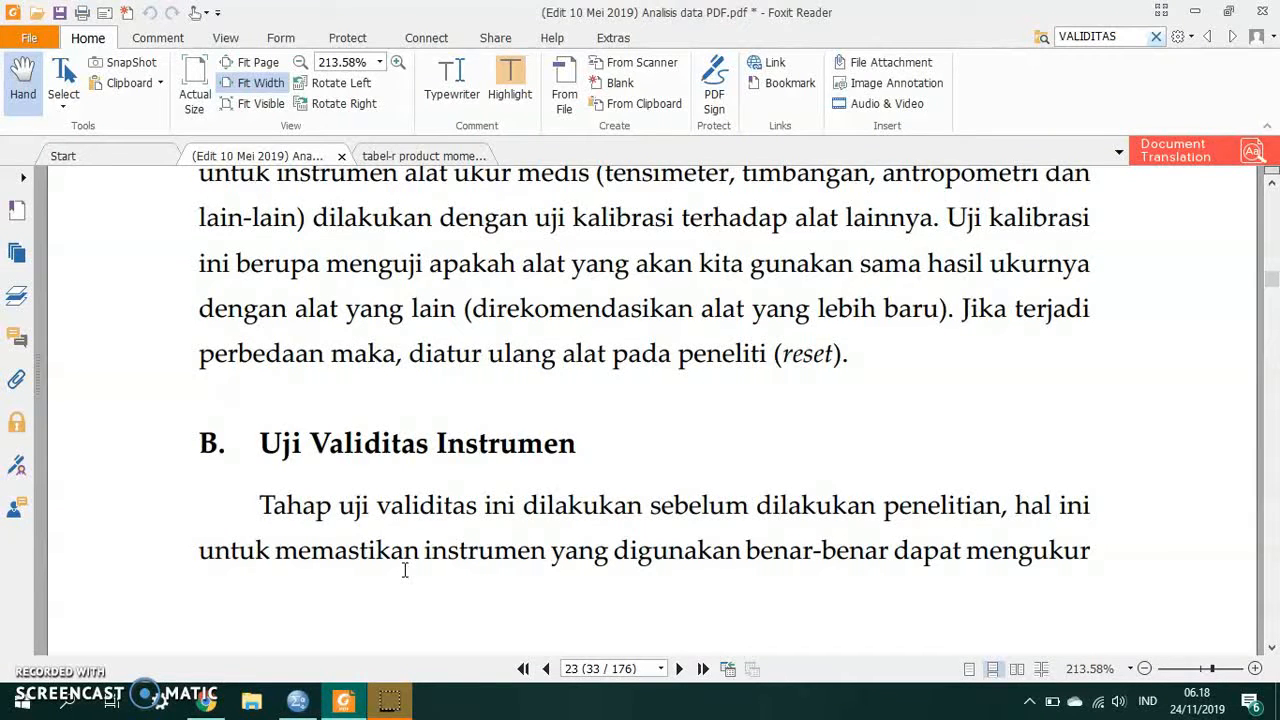
Step: Read through chapter 4 from the Uji Validitas Instrumen section to the reliability test results on page 36
scroll(405, 570, "down", 10)
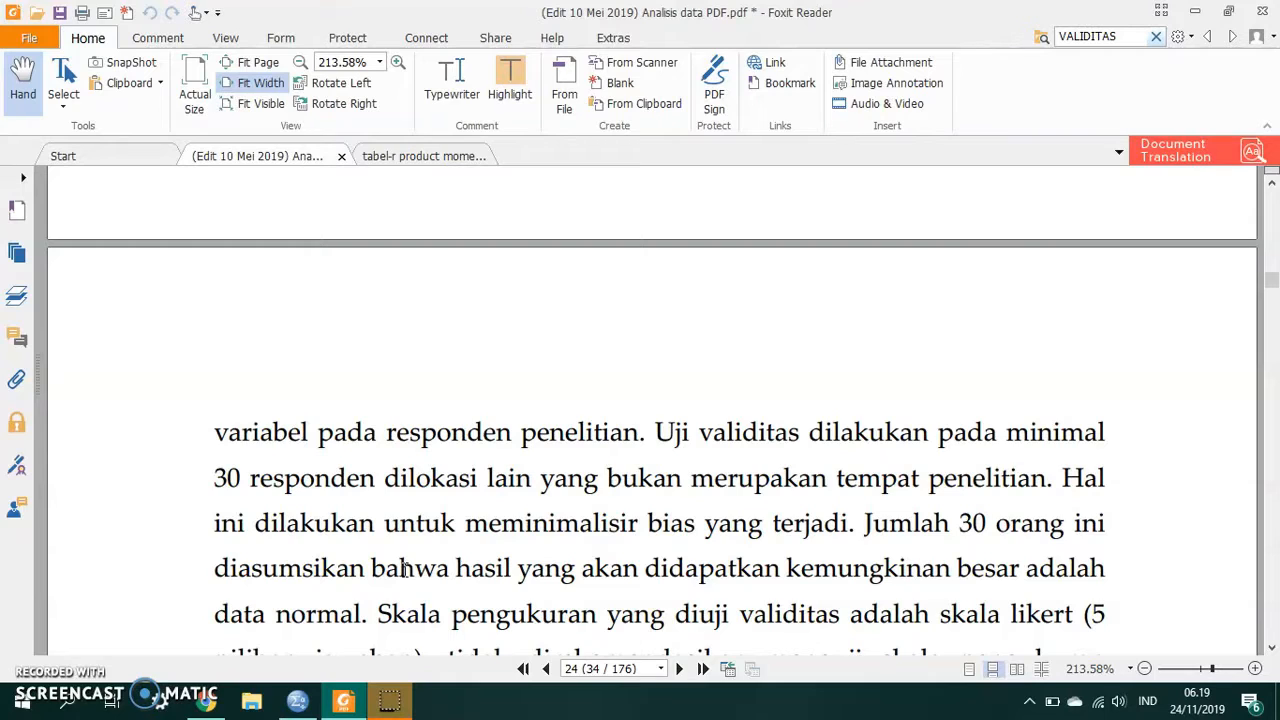
scroll(404, 568, "down", 3)
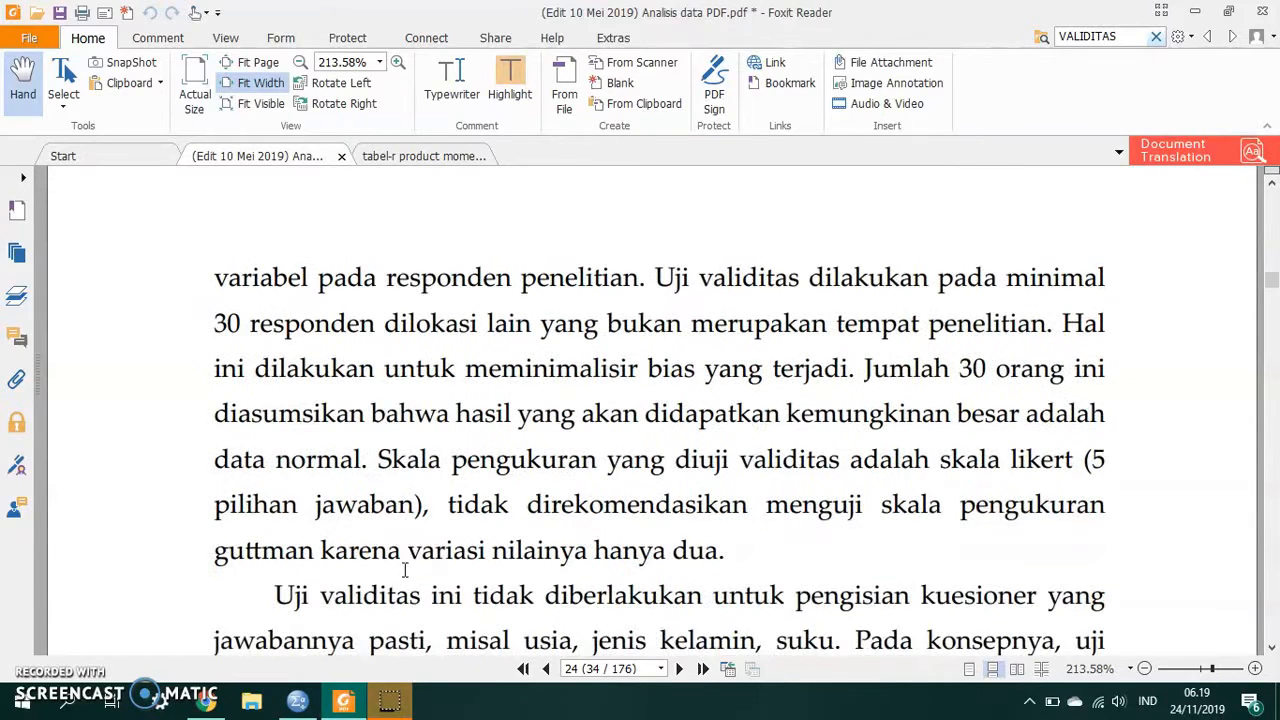
scroll(404, 568, "down", 15)
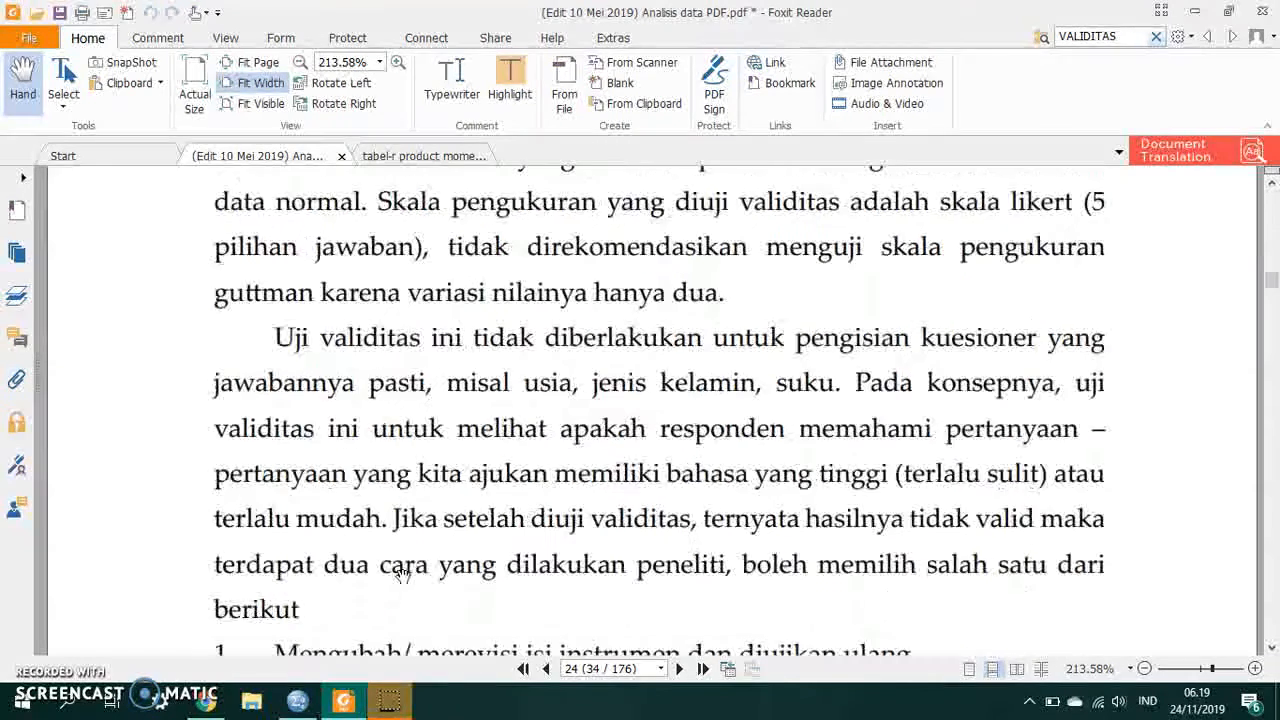
scroll(404, 568, "down", 7)
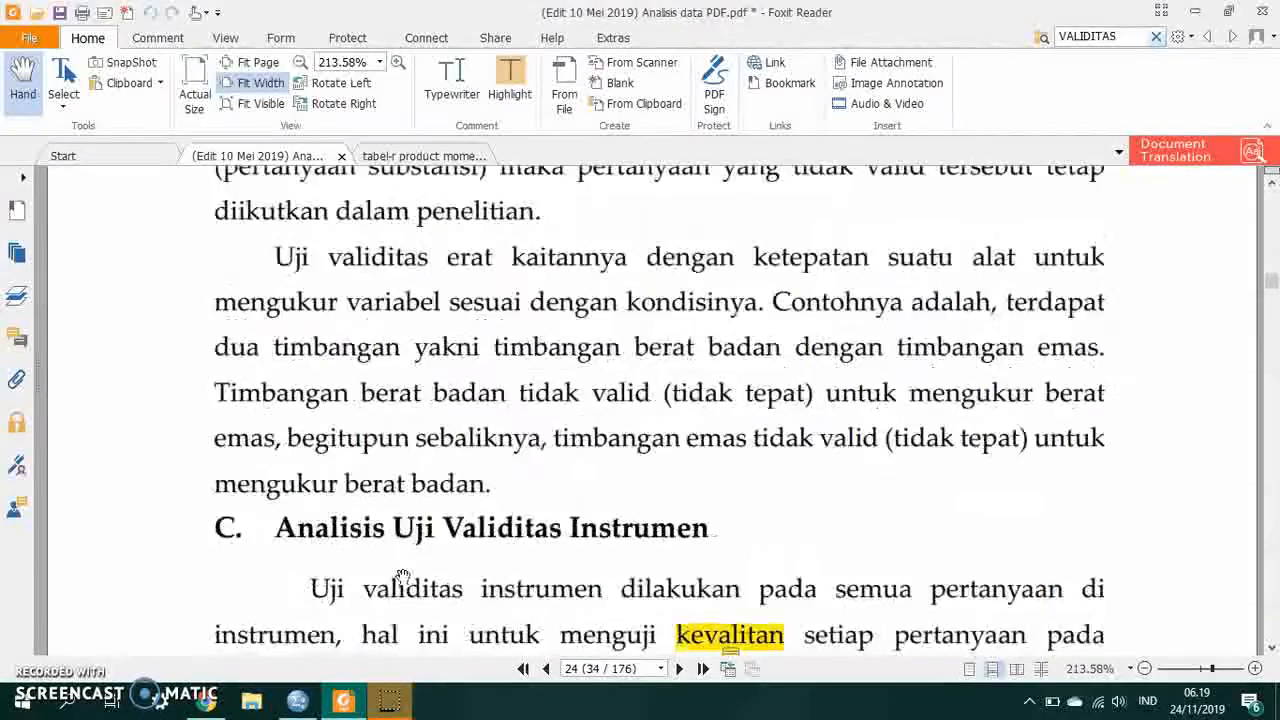
scroll(403, 577, "down", 11)
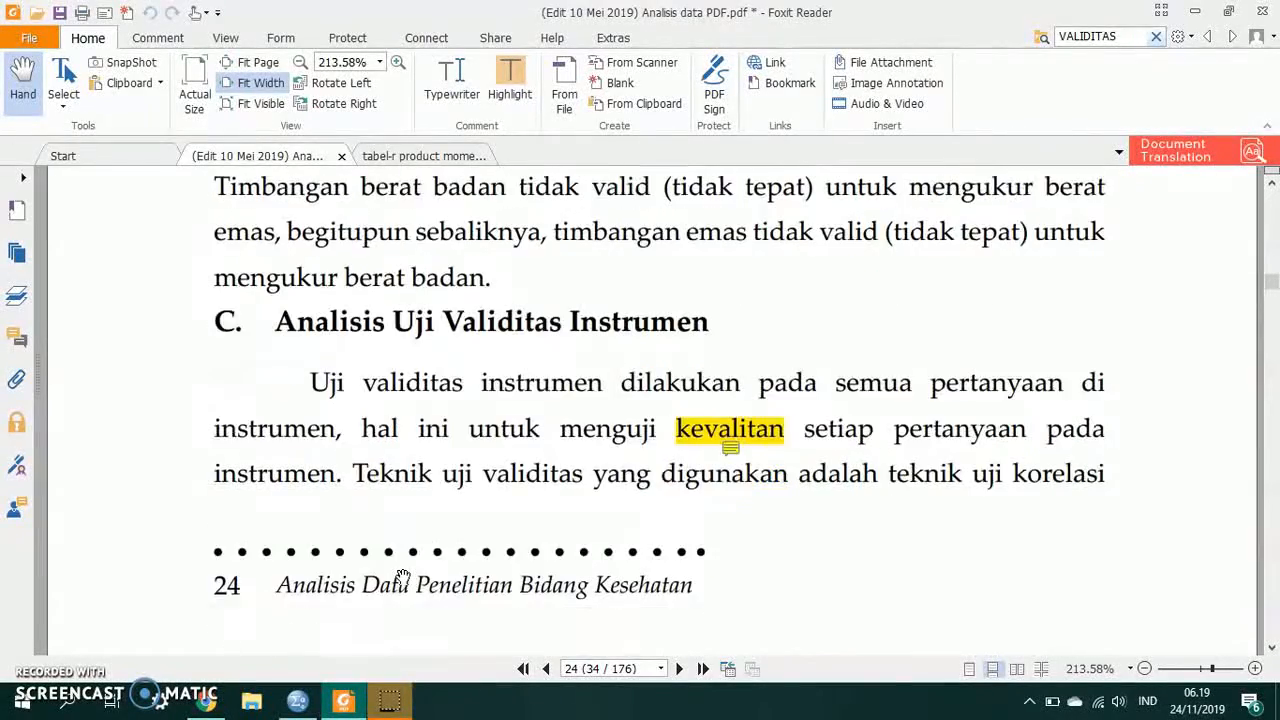
scroll(403, 577, "down", 20)
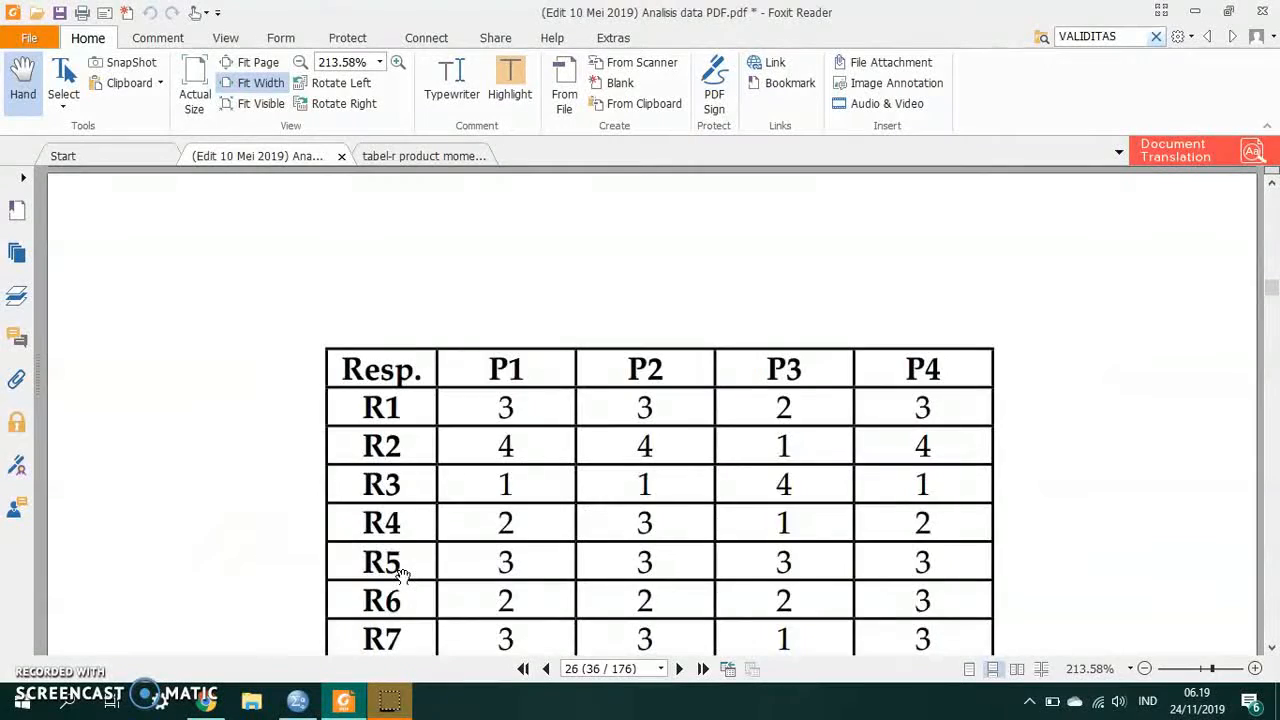
scroll(403, 577, "down", 20)
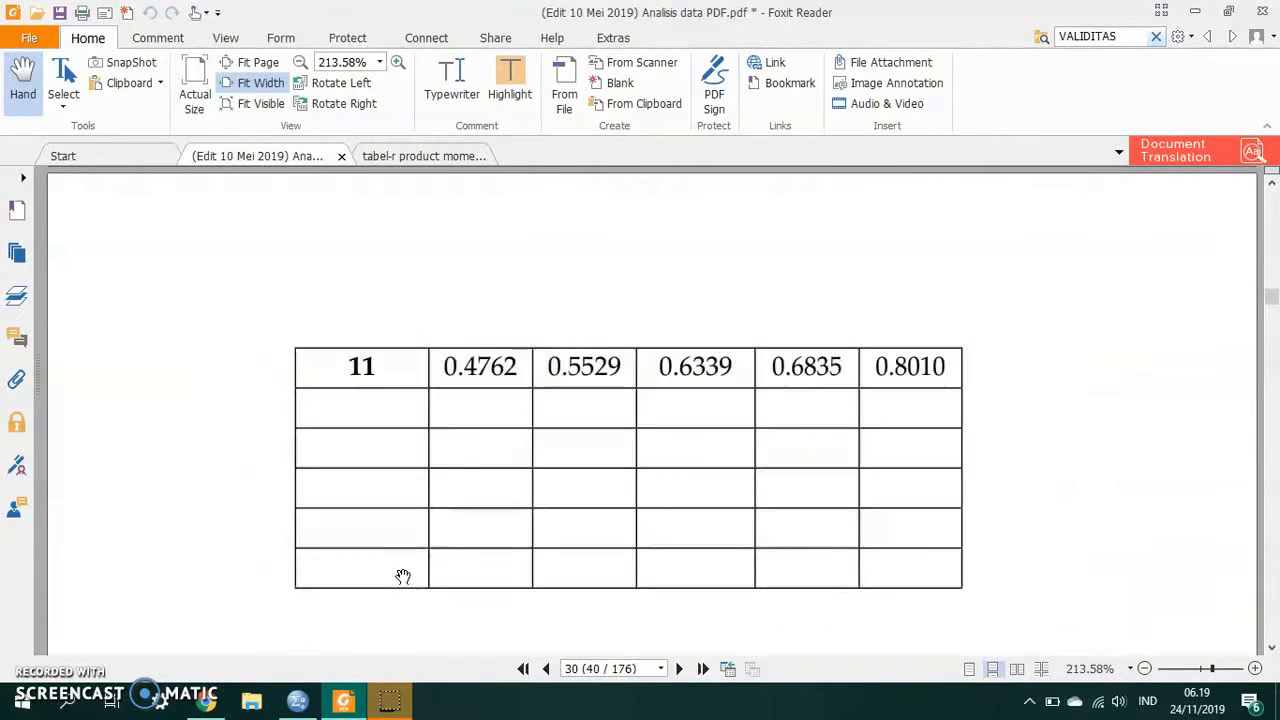
scroll(403, 577, "down", 15)
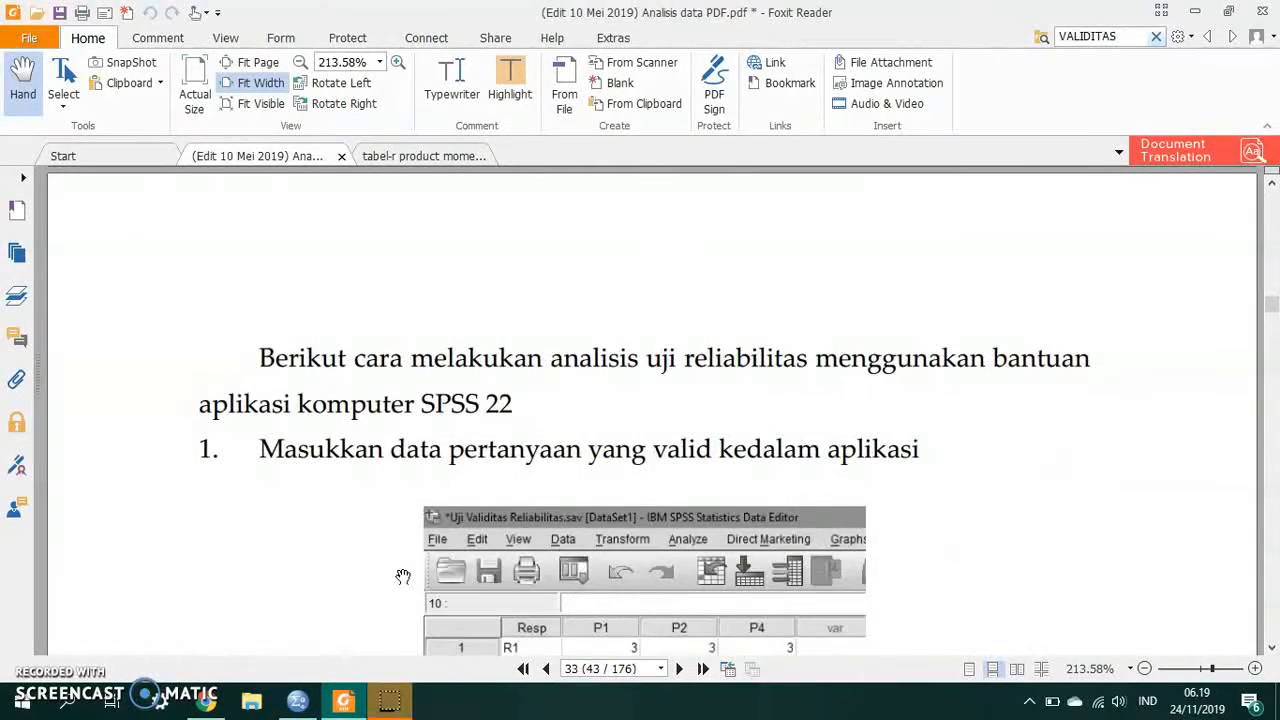
scroll(403, 577, "down", 5)
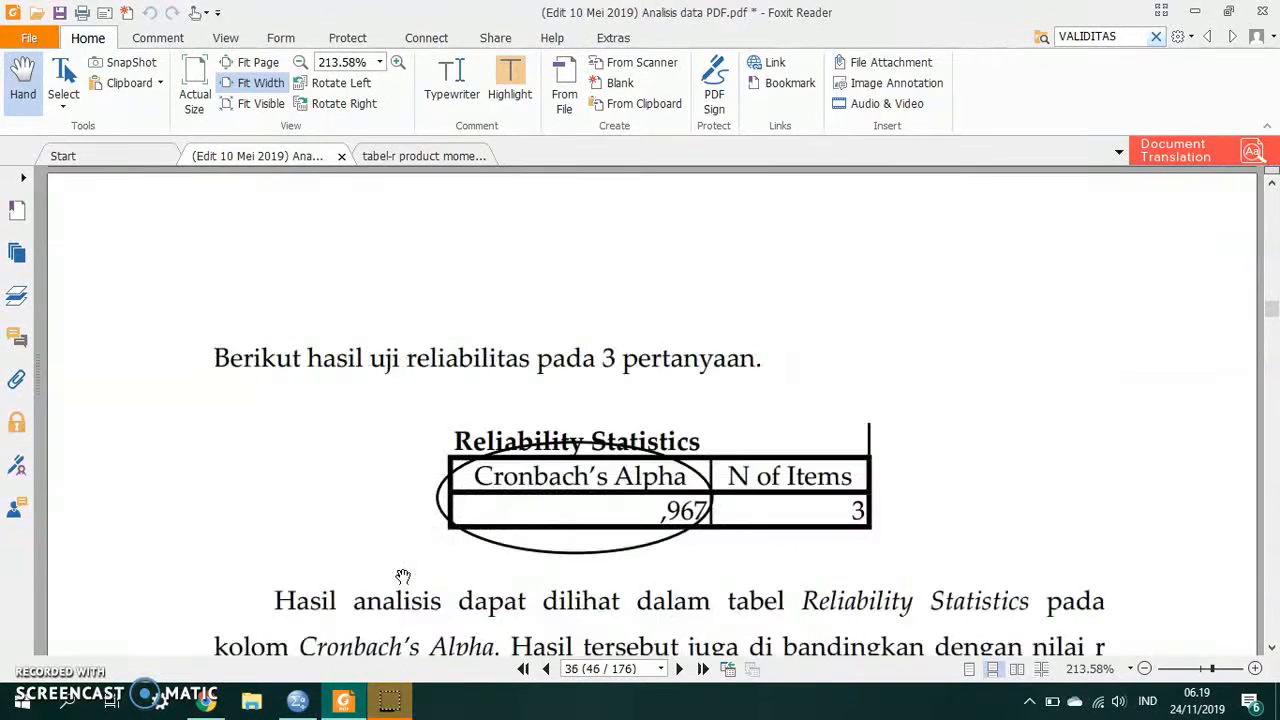
Step: Go back to section E, Analisis Uji Reliabilitas Instrumen, on page 32 and review the Cronbach's Alpha criteria
scroll(403, 577, "up", 15)
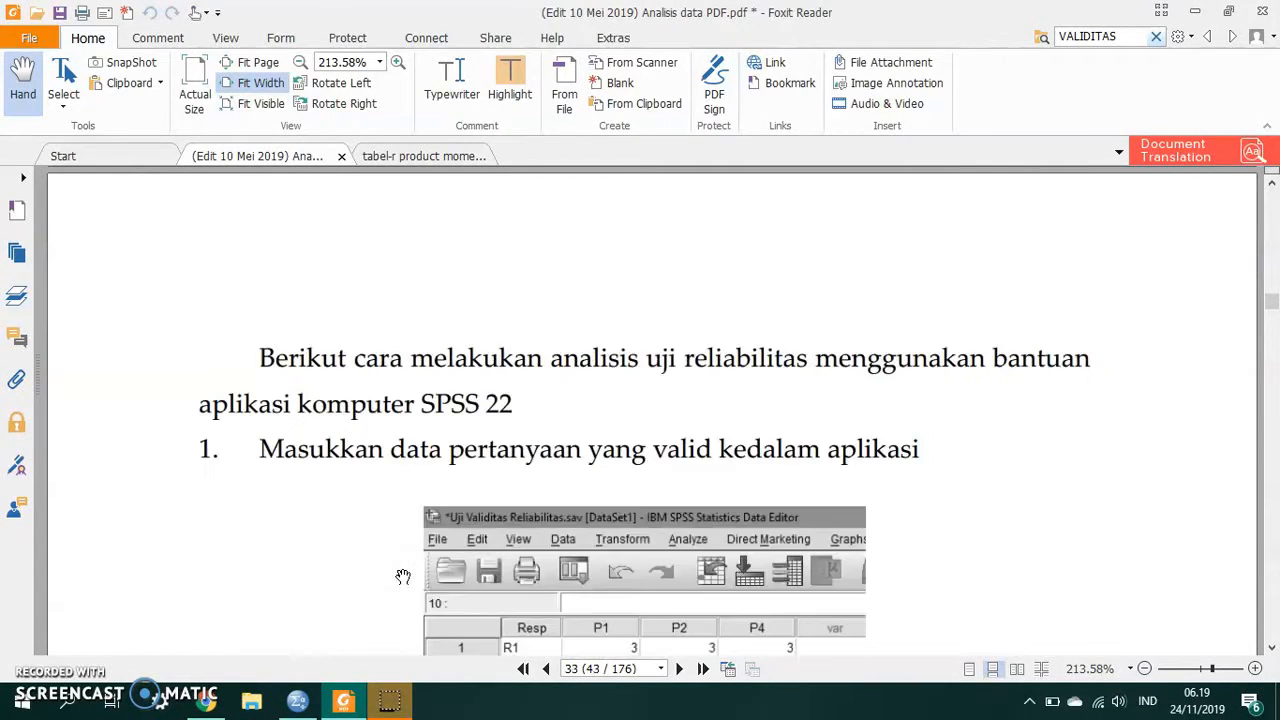
scroll(403, 577, "up", 1)
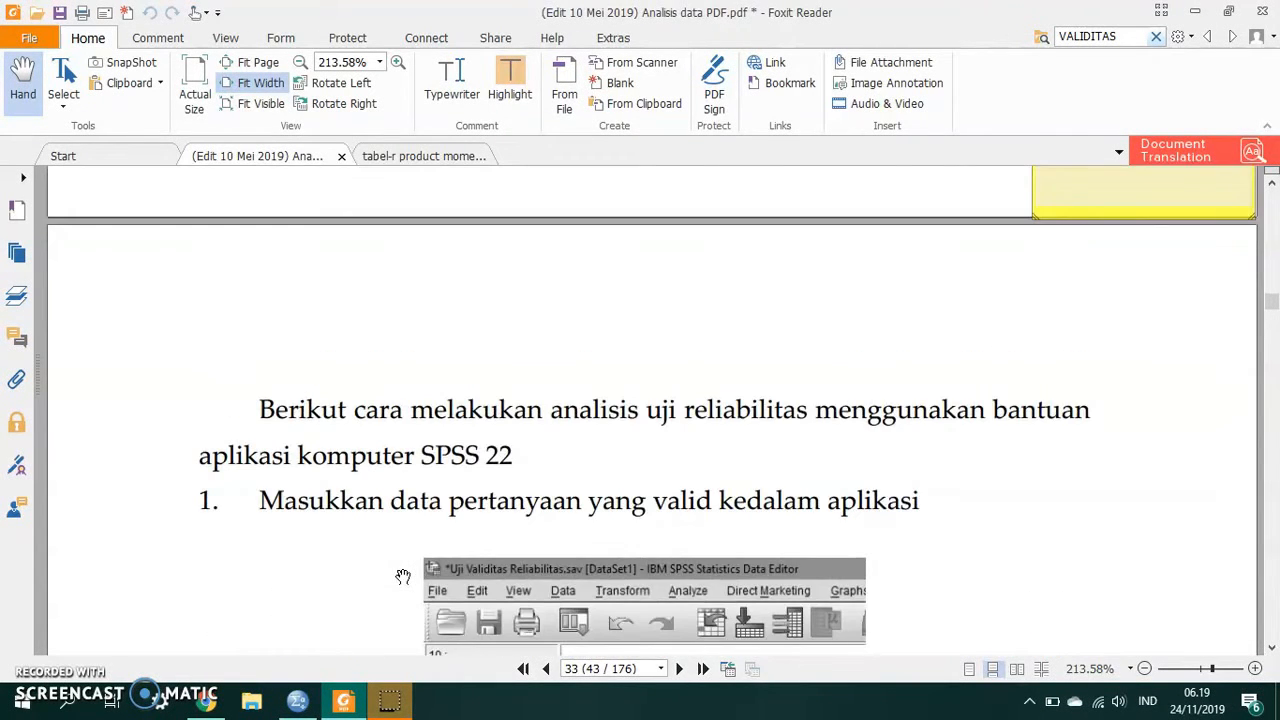
scroll(403, 577, "up", 10)
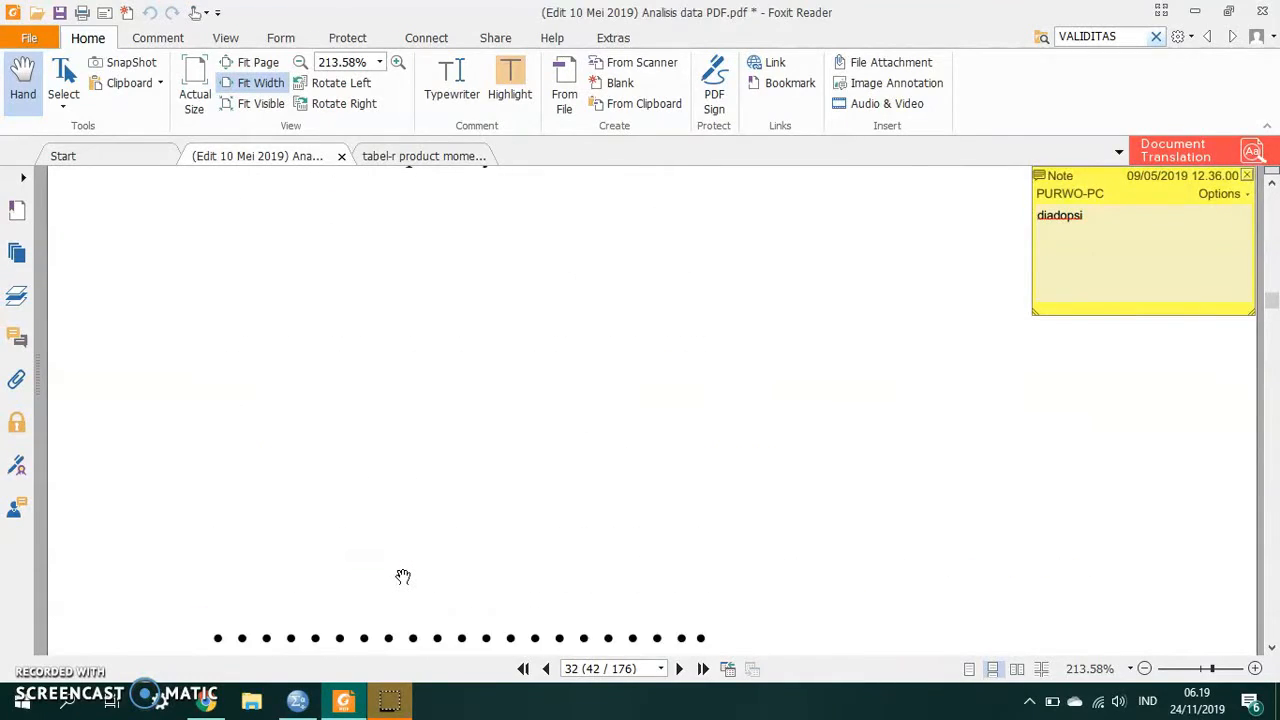
scroll(403, 577, "up", 4)
scroll(403, 577, "up", 8)
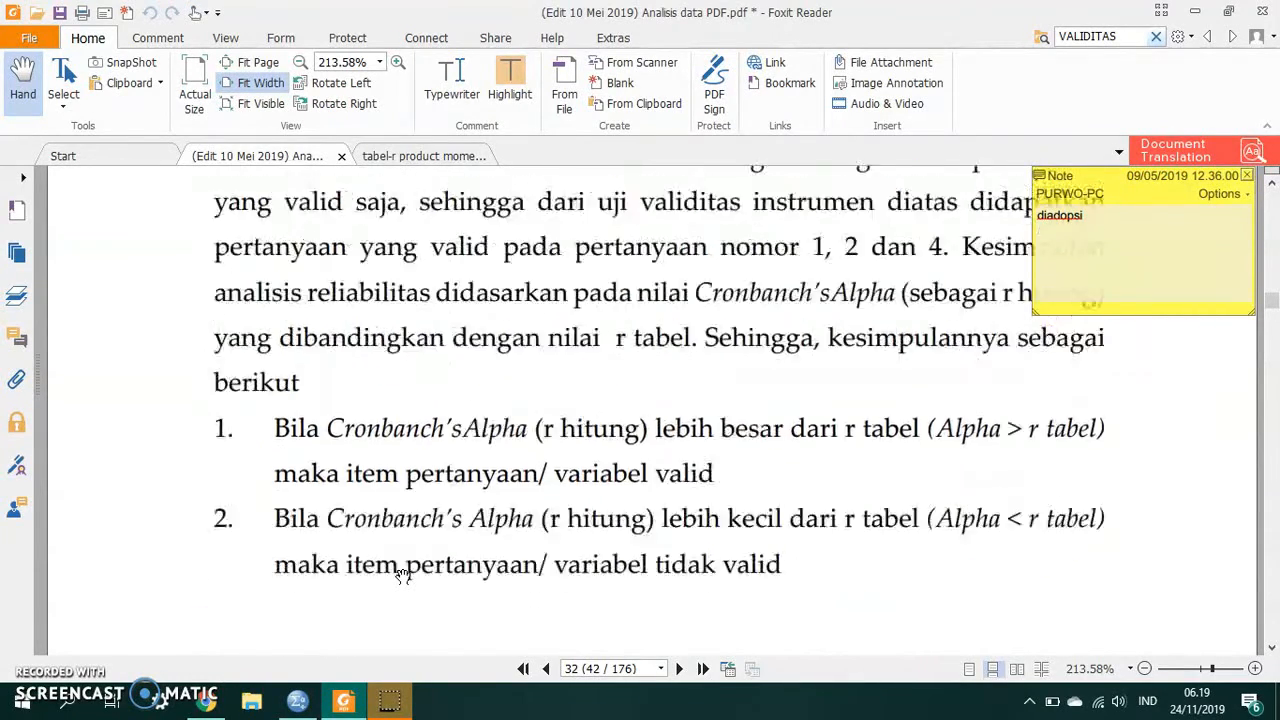
scroll(405, 570, "down", 1)
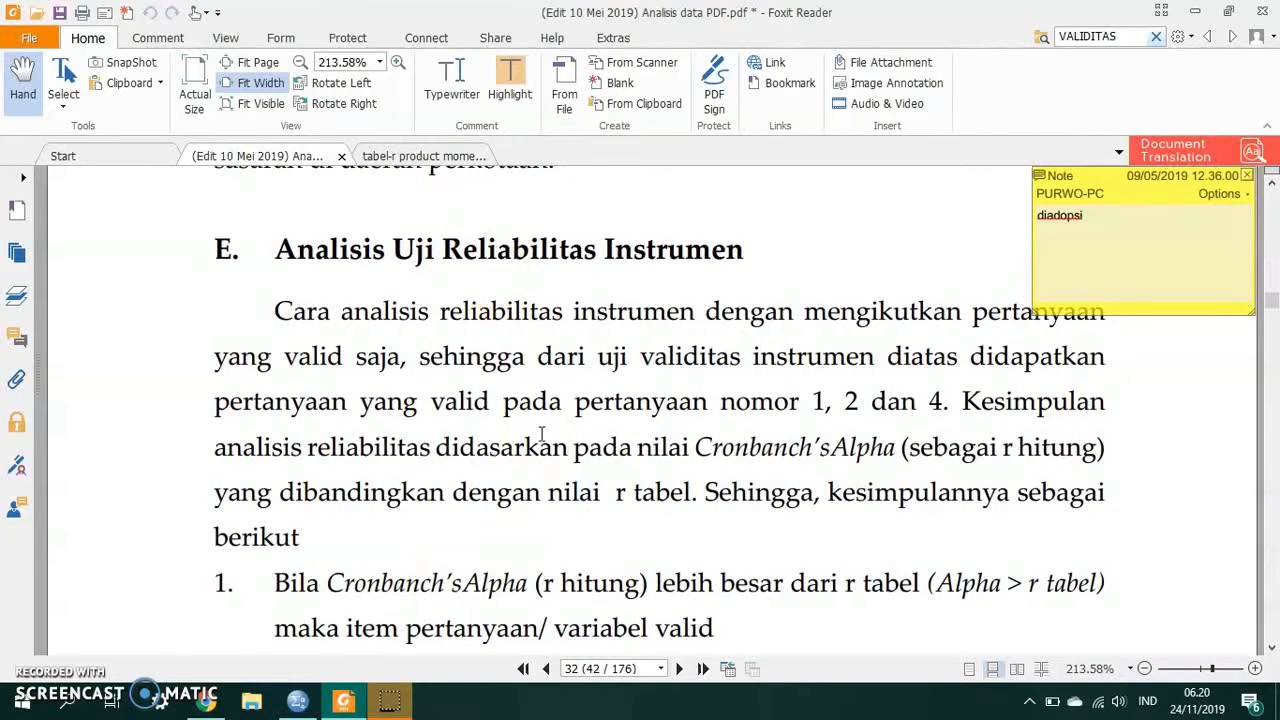
Step: Return to the start of chapter 4, then review the validity criteria and the sample Likert questionnaire on page 25
scroll(541, 432, "up", 10)
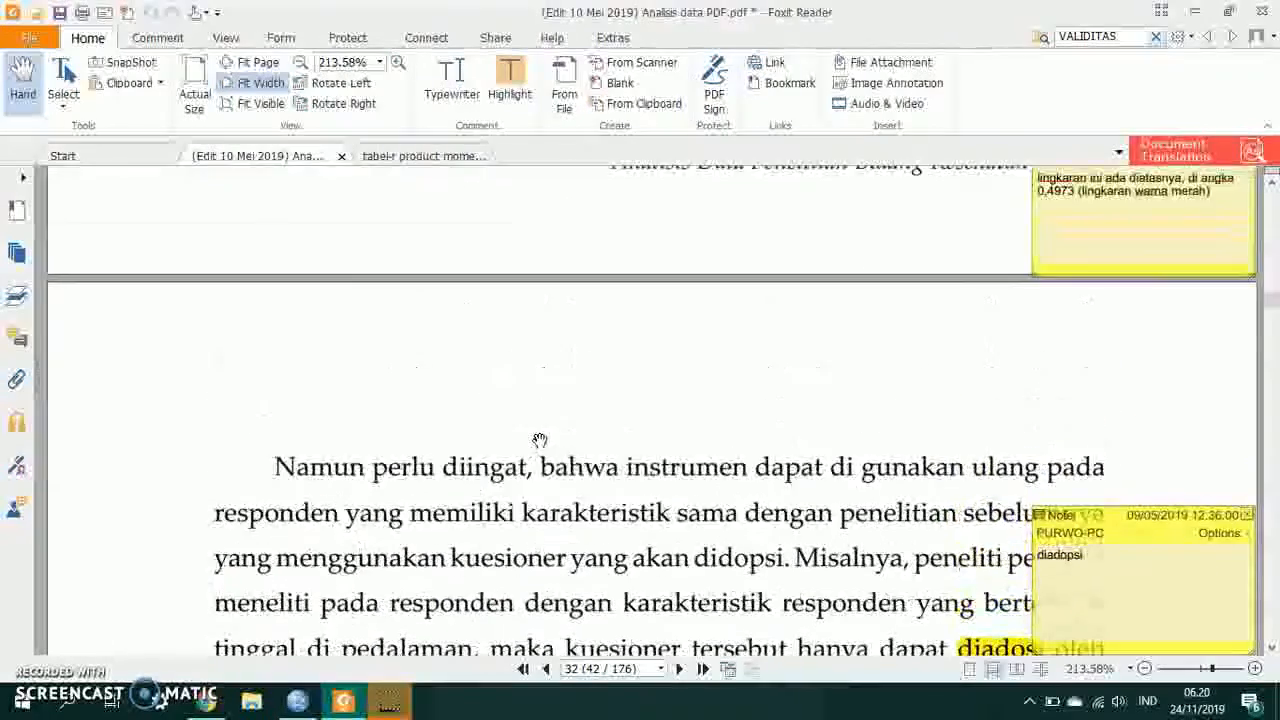
scroll(539, 441, "up", 10)
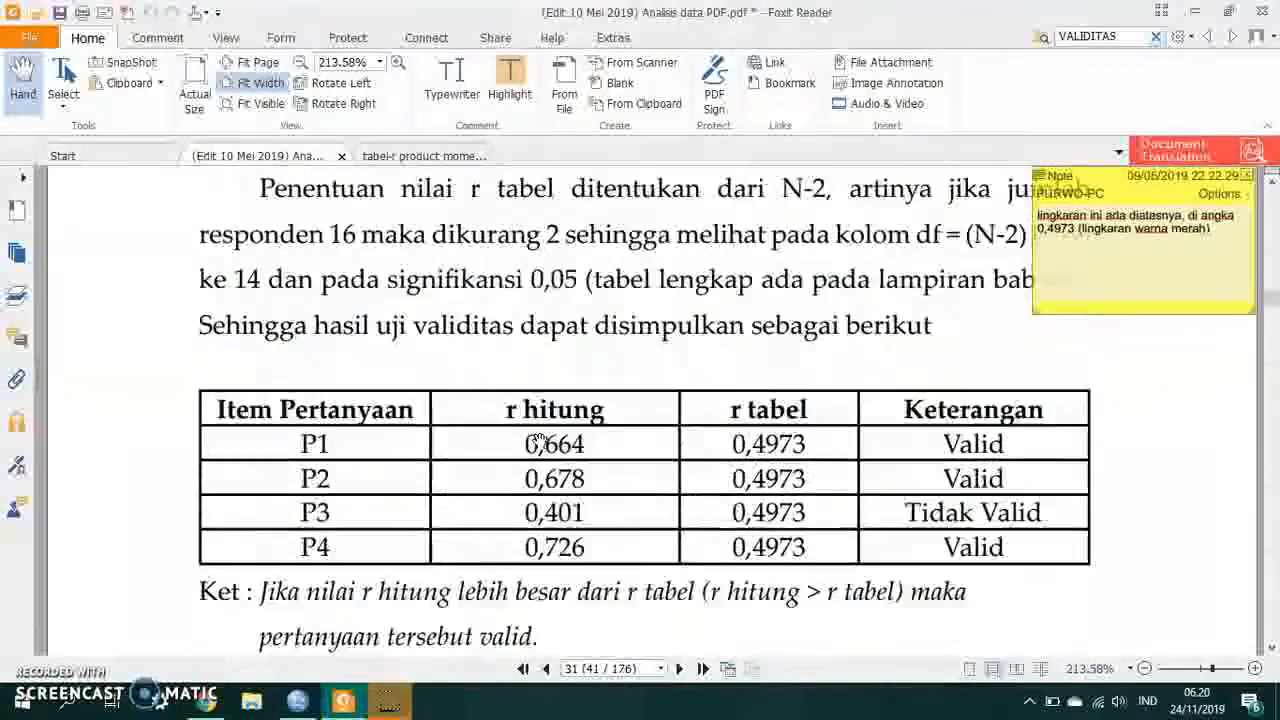
scroll(541, 441, "up", 15)
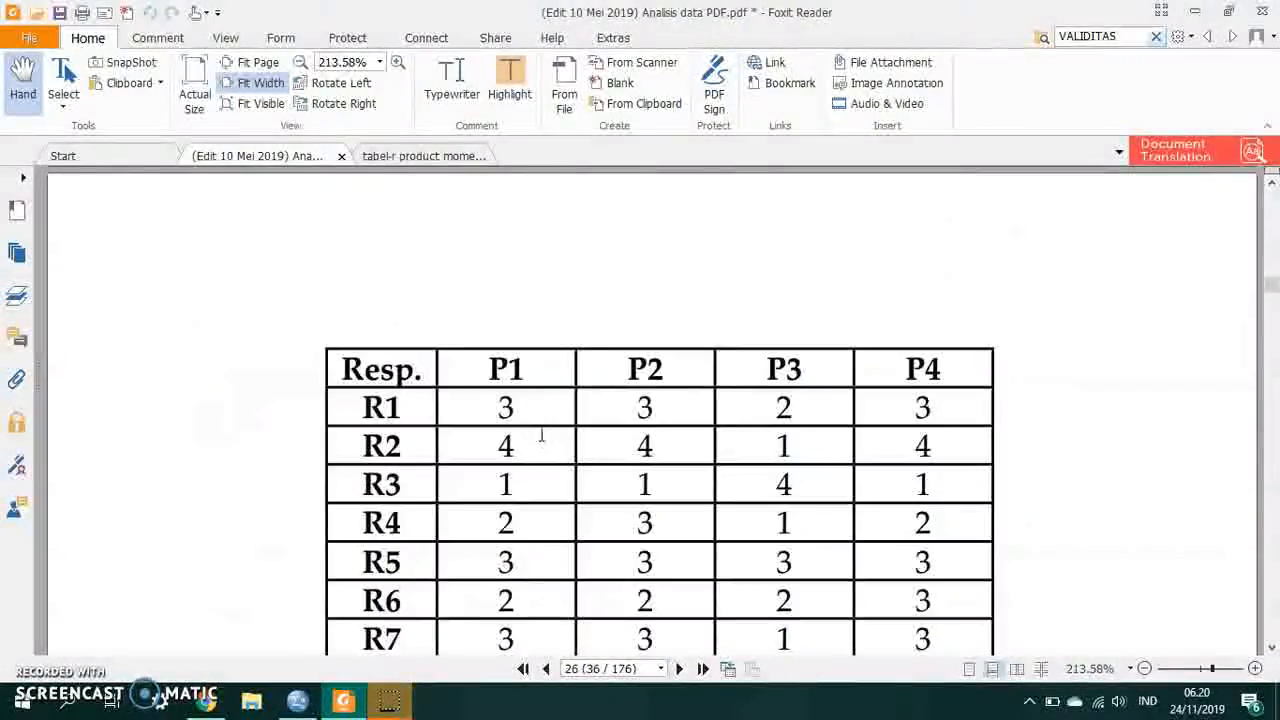
scroll(541, 436, "up", 5)
scroll(541, 434, "up", 10)
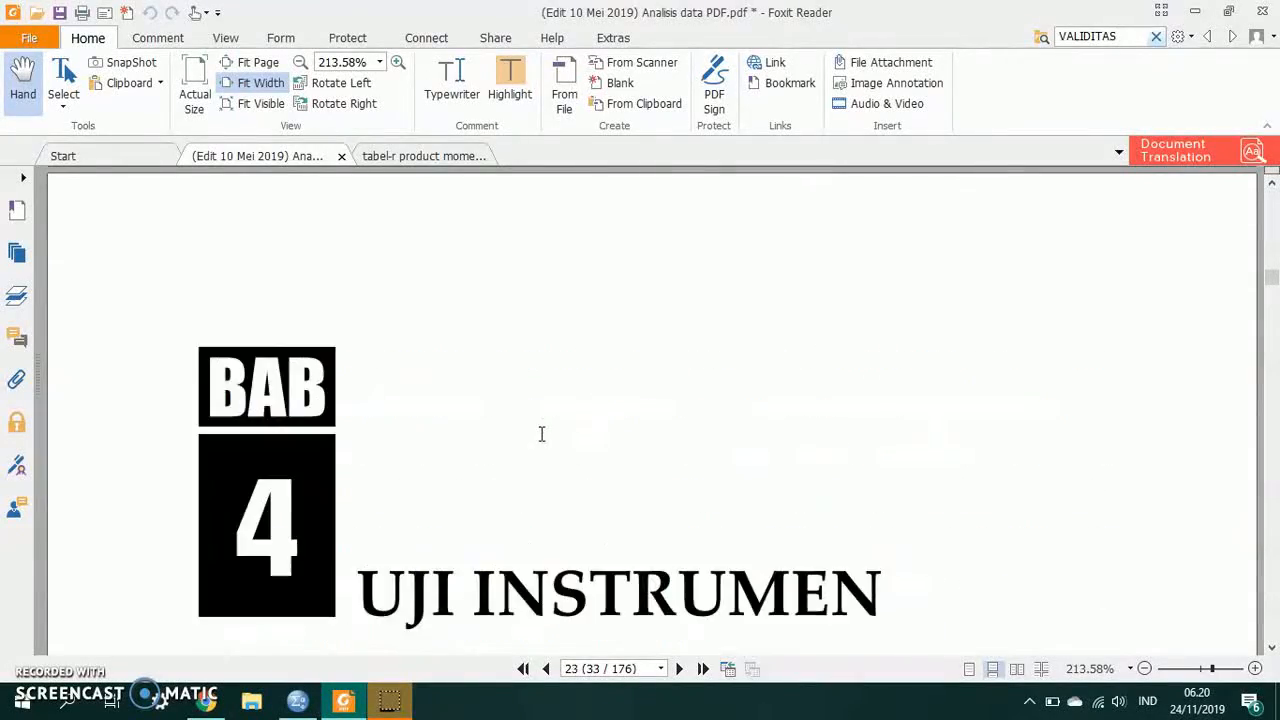
scroll(541, 434, "down", 15)
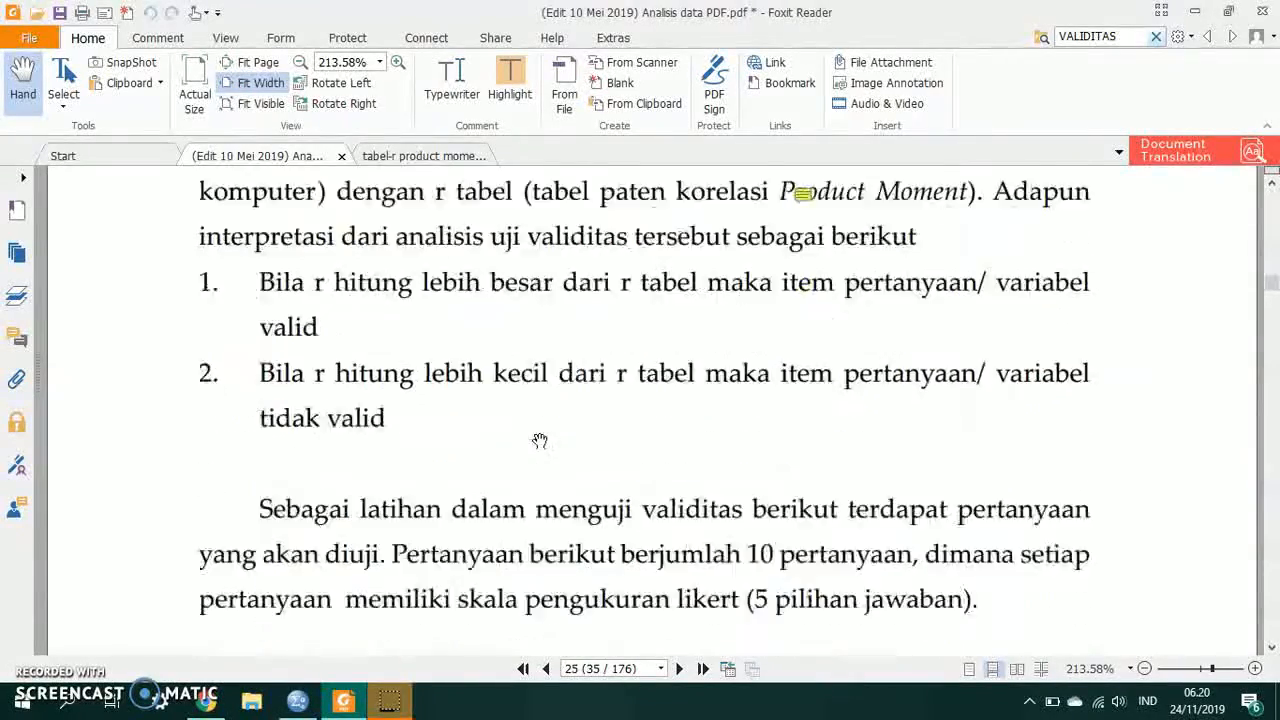
scroll(540, 440, "up", 2)
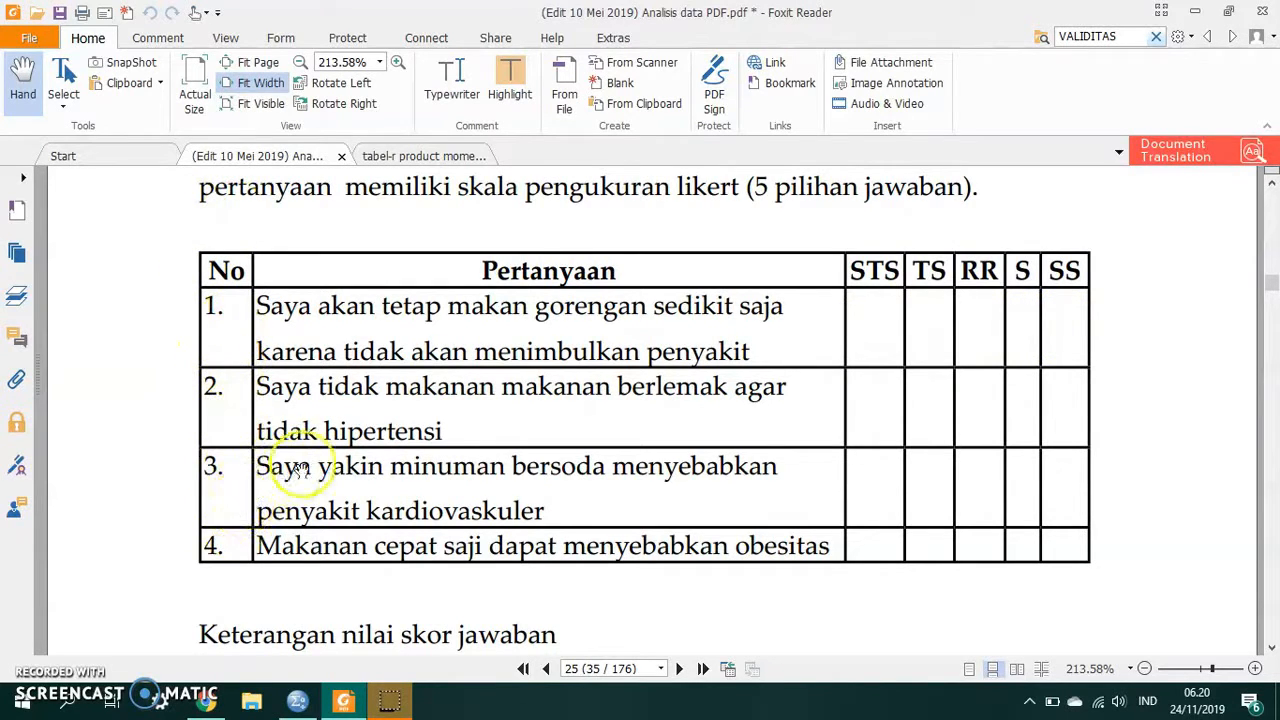
Step: Switch from the PDF to the SPSS data editor showing Uji Validitas Reliabilitas.sav and maximize its window
left_click(1228, 12)
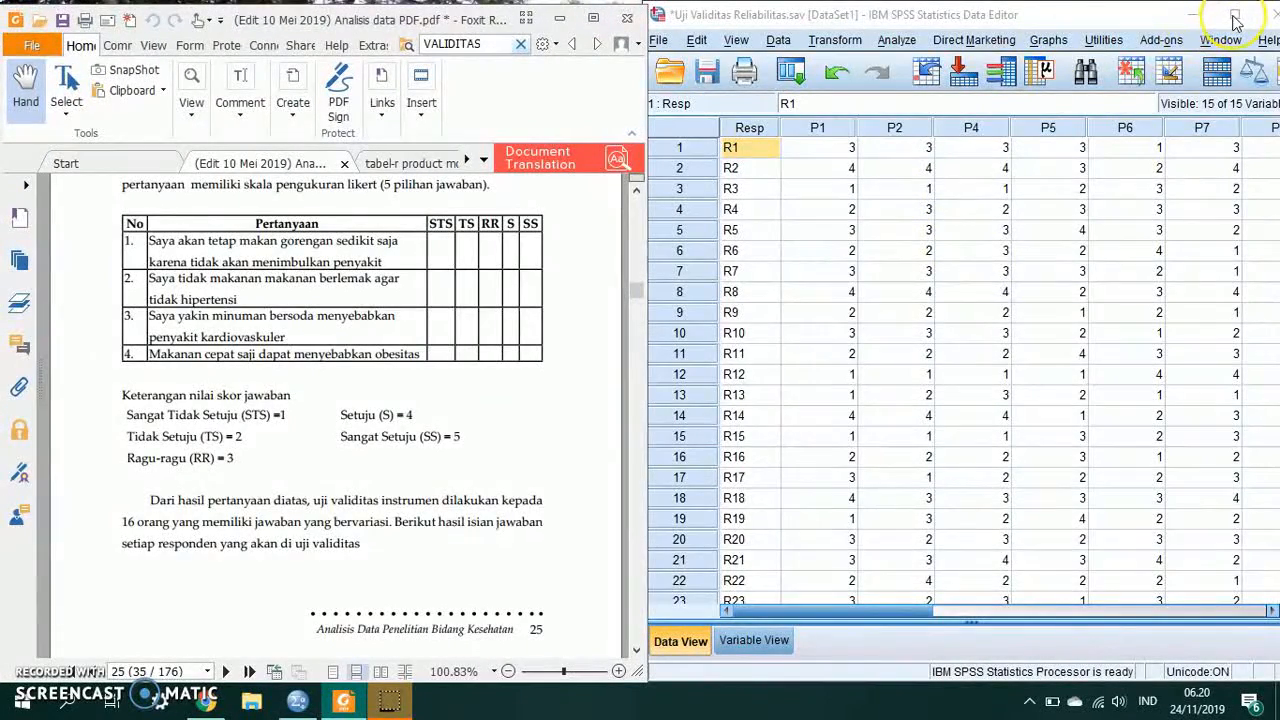
left_click(1234, 18)
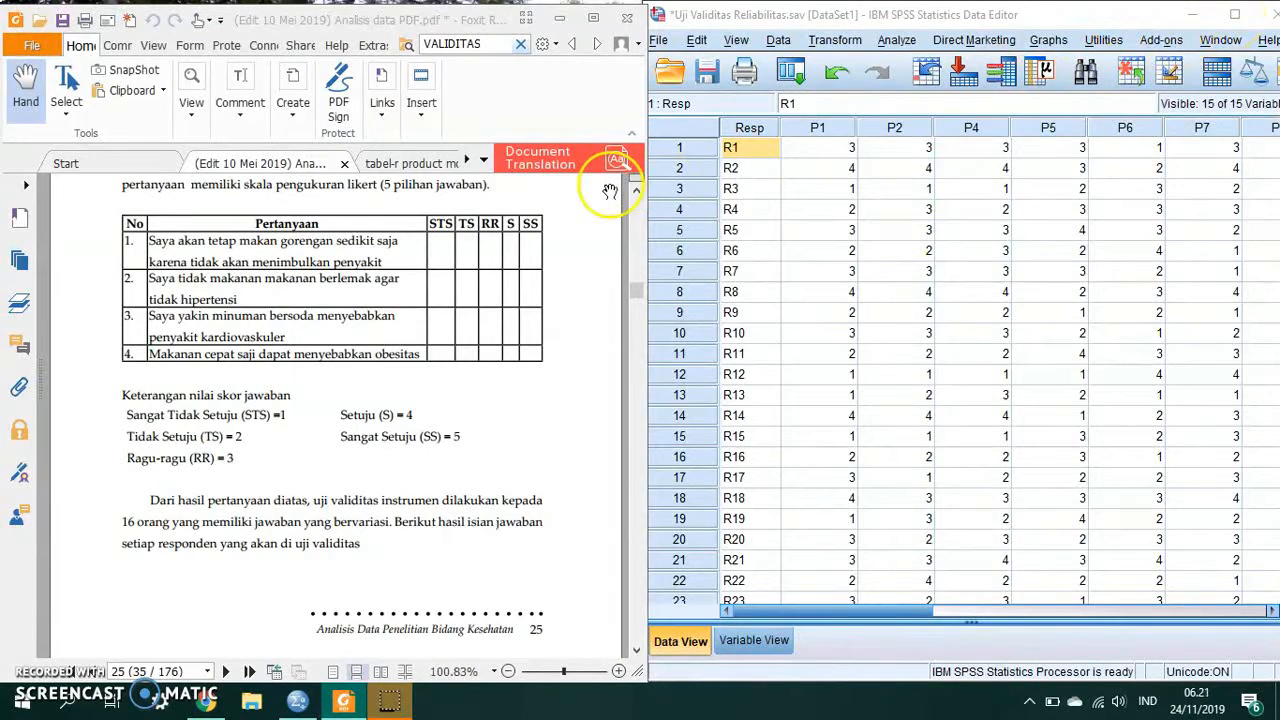
double_click(1044, 20)
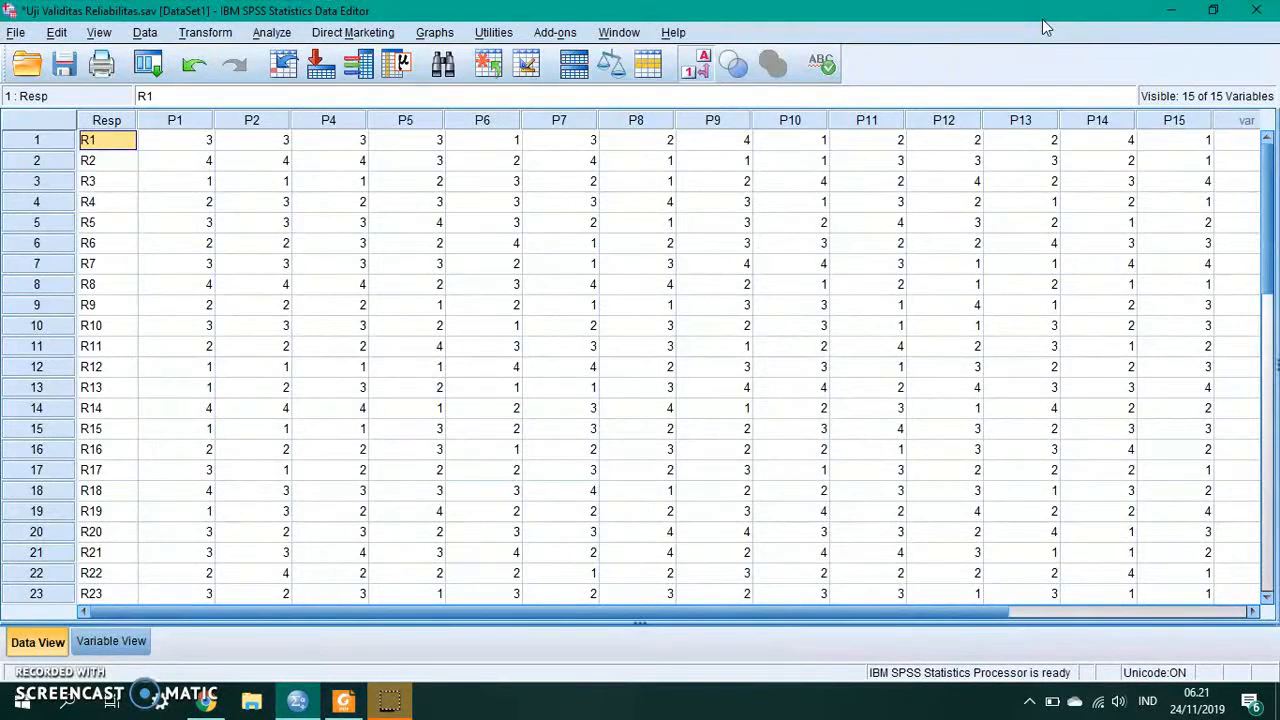
Step: Examine the respondent rows down to the last one and the first answers under P1, P2 and P4
left_click(178, 474)
scroll(180, 474, "down", 4)
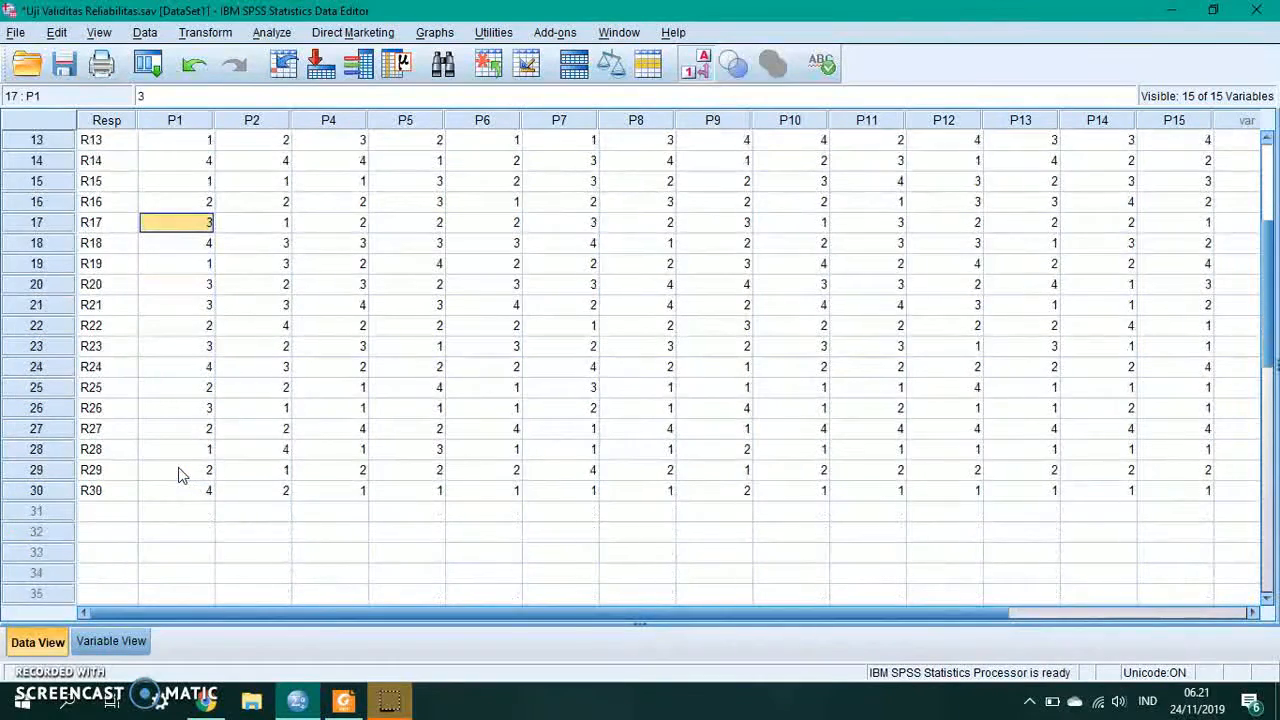
scroll(180, 474, "up", 4)
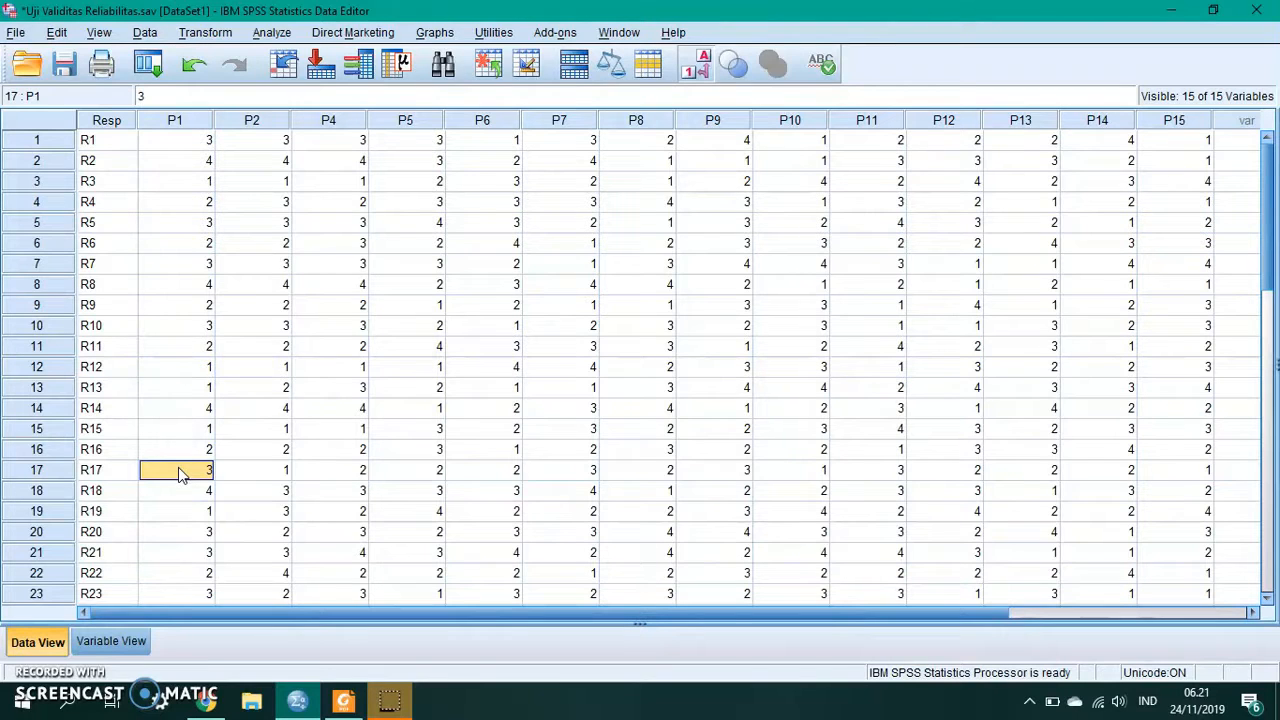
left_click(193, 139)
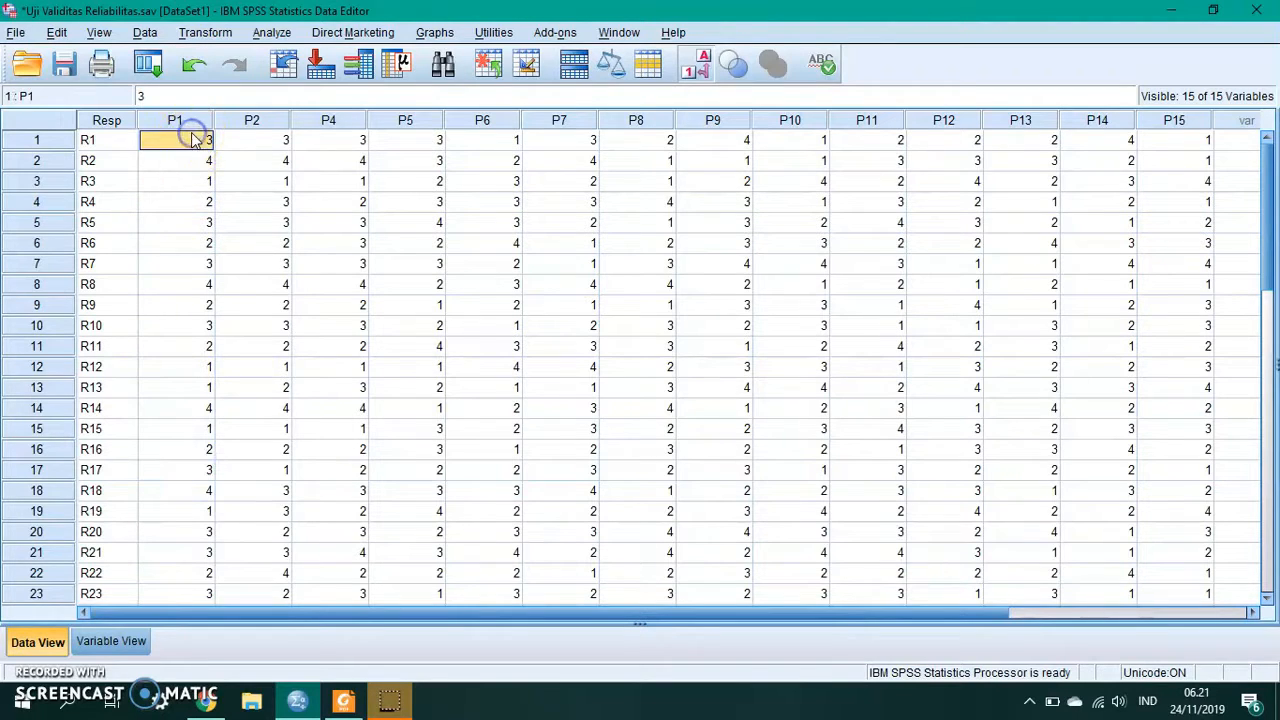
left_click(284, 140)
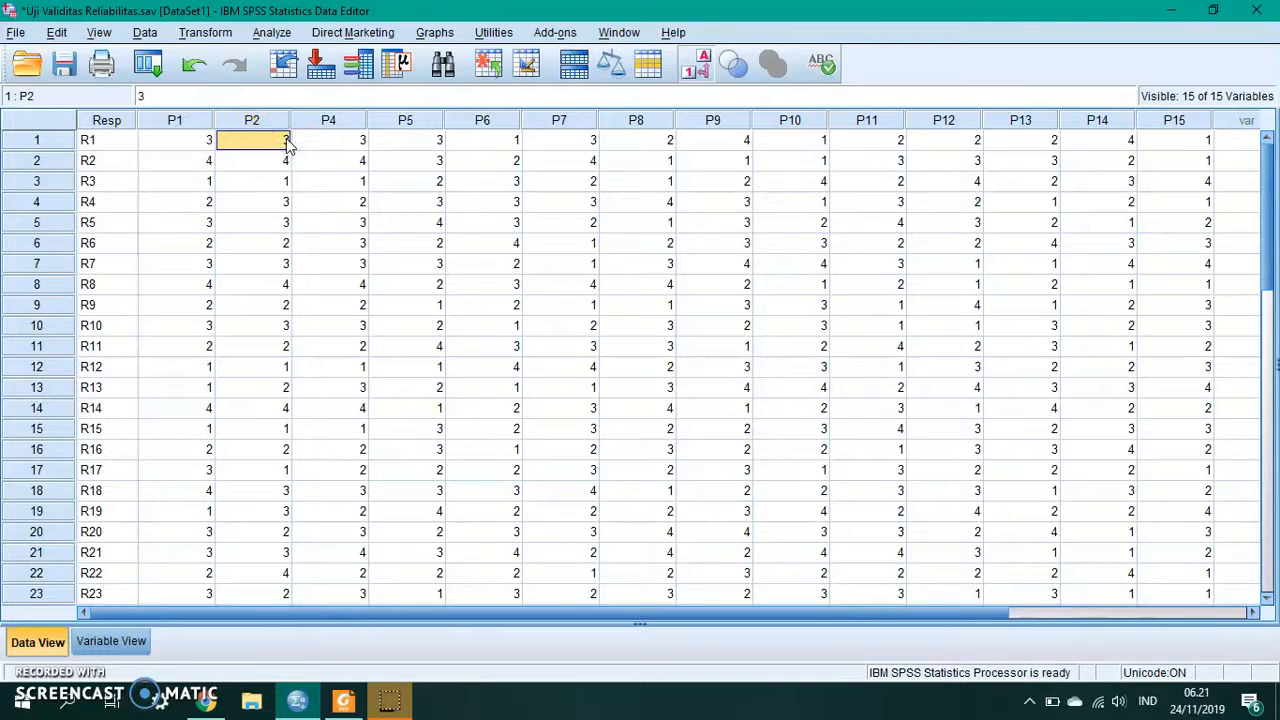
left_click(343, 162)
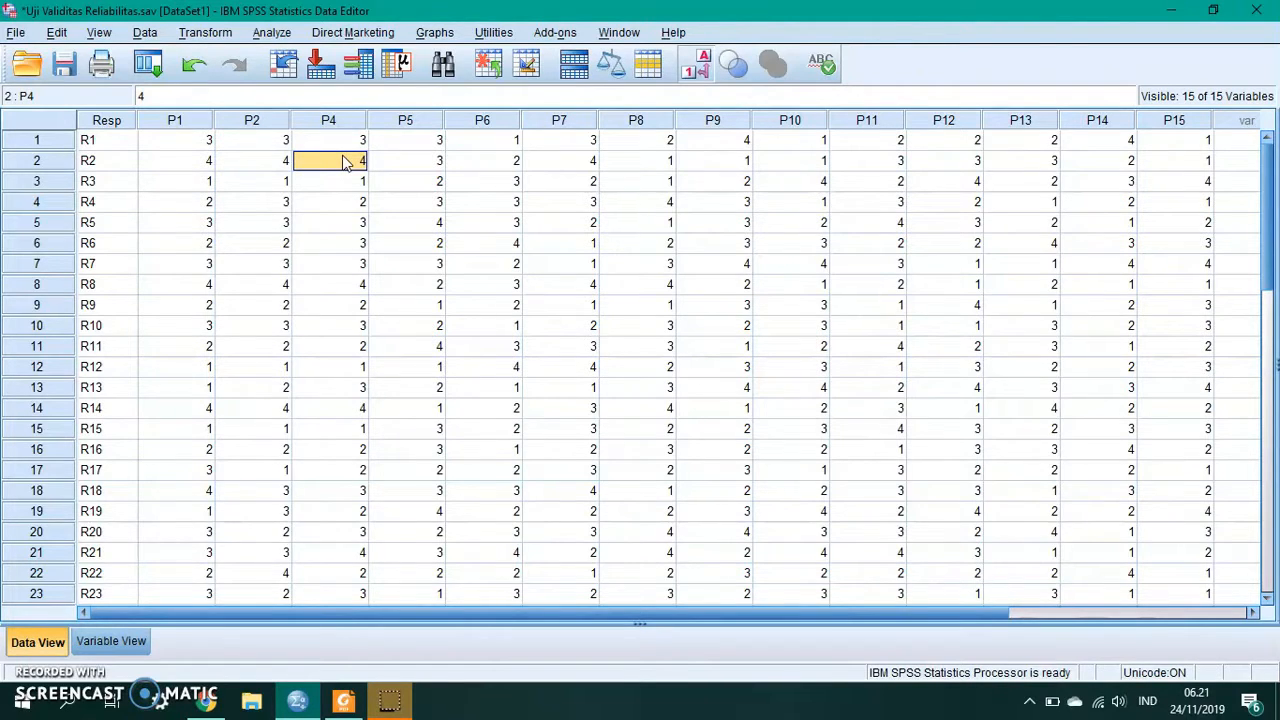
Step: Look across the answers of respondent R3 through the item columns and return to the Resp column
left_click(583, 184)
key("Right")
key("Right")
key("Right")
key("Right")
key("Right")
key("Right")
key("Right")
key("Right")
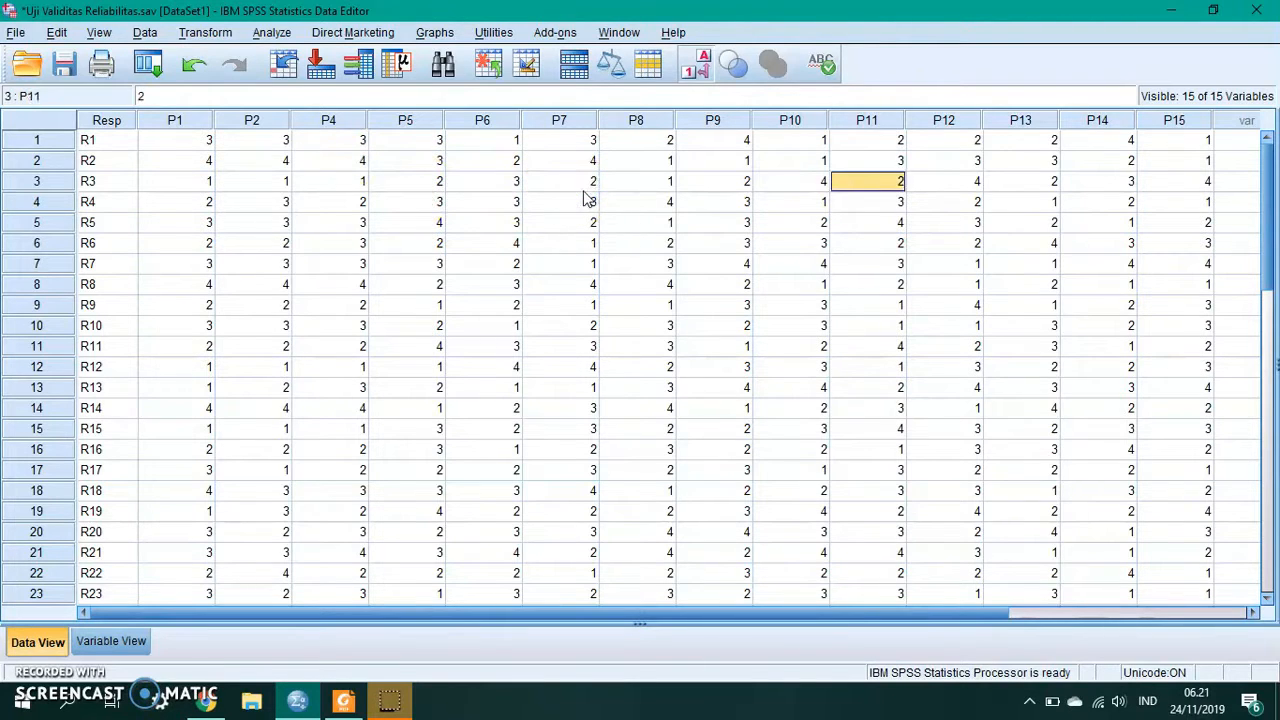
key("Right")
key("Right")
key("Left")
key("Left")
key("Left")
key("Left")
key("Left")
key("Left")
key("Left")
key("Left")
key("Left")
key("Left")
key("Left")
key("Left")
key("Left")
key("Left")
key("Left")
key("Left")
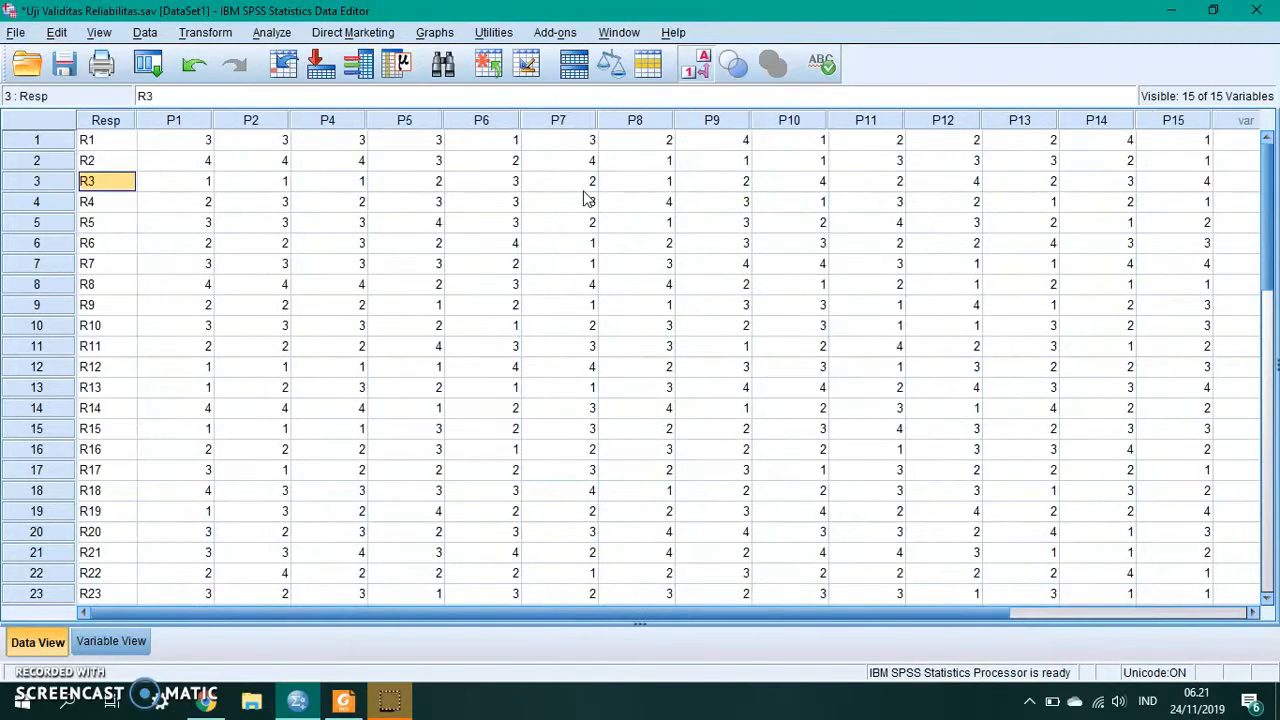
Step: Look down the Resp column from the first respondent to R17
key("Up")
key("Up")
key("Down")
key("Down")
key("Down")
key("Down")
key("Down")
key("Down")
key("Down")
key("Down")
key("Down")
key("Down")
key("Down")
key("Down")
key("Down")
key("Down")
key("Down")
key("Down")
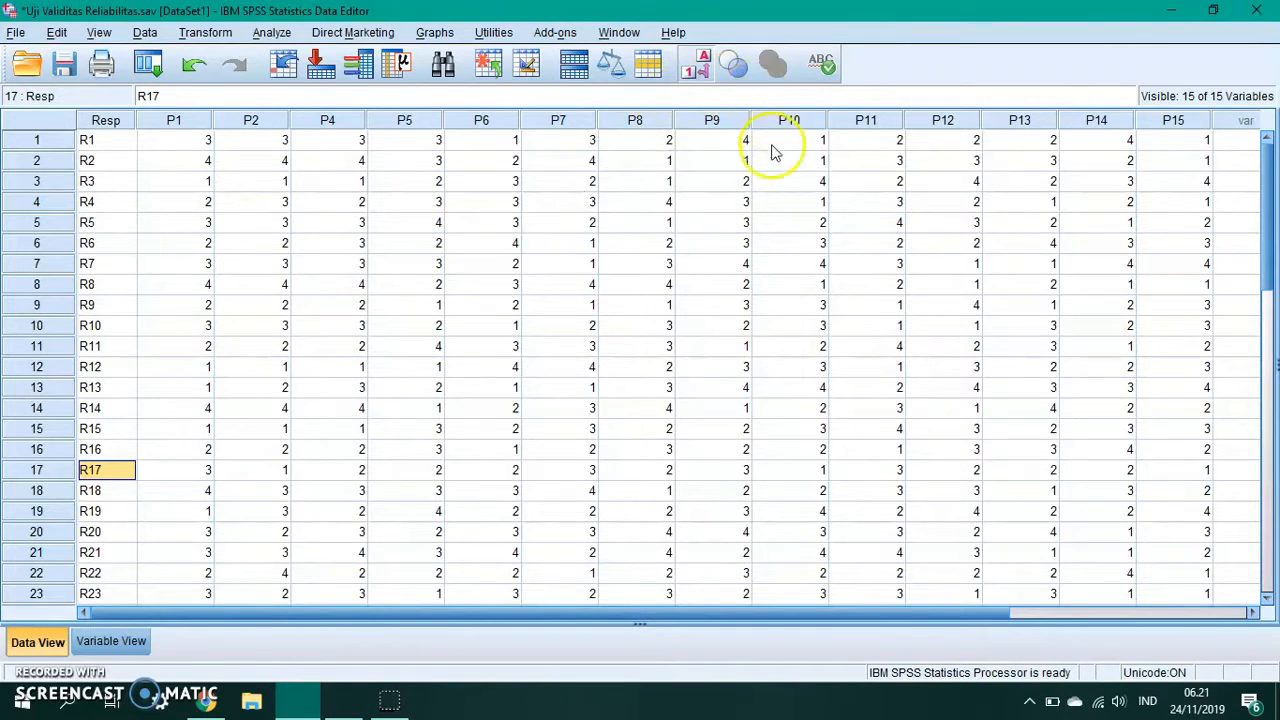
Step: Open the Reliability Analysis dialog for the questionnaire data
left_click(490, 162)
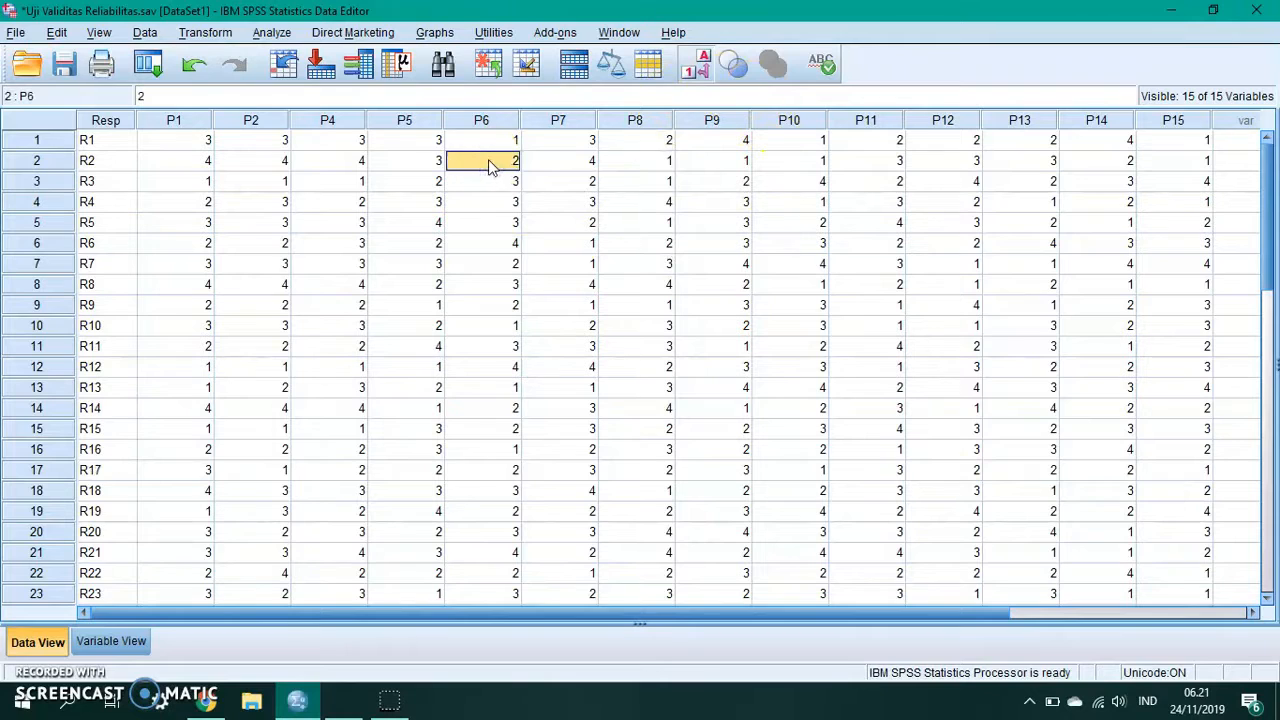
left_click(271, 33)
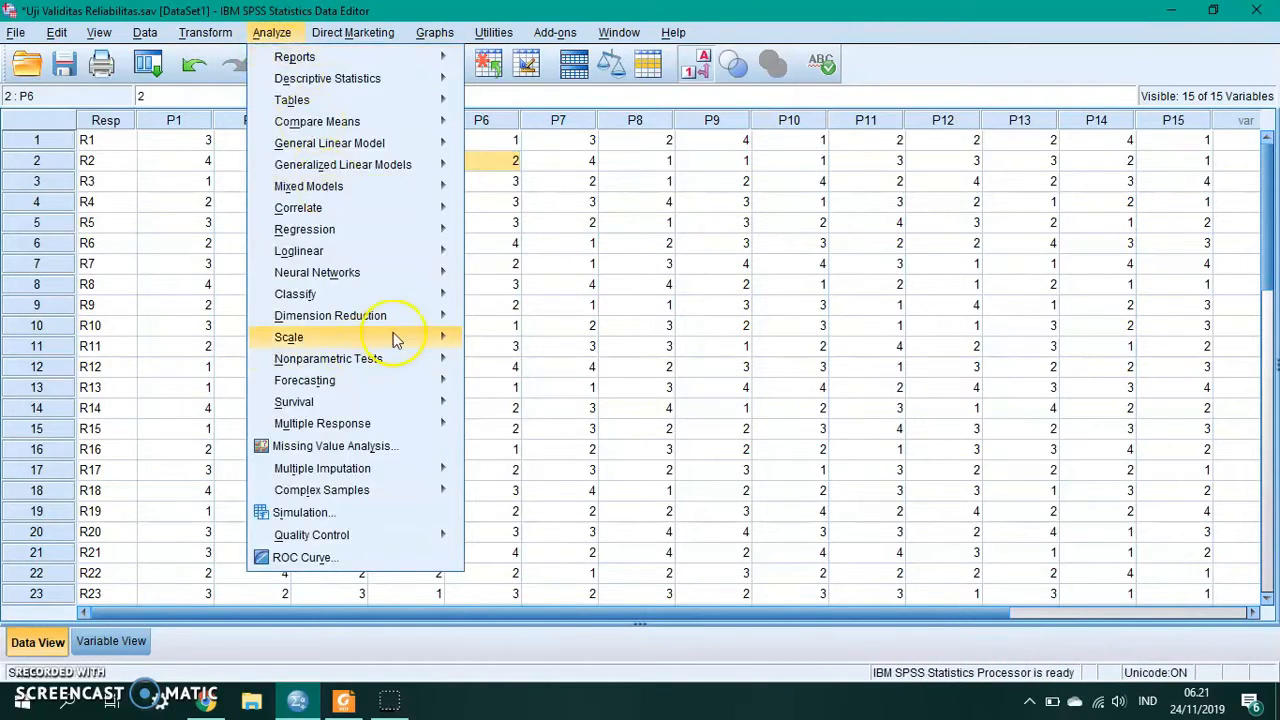
mouse_move(396, 340)
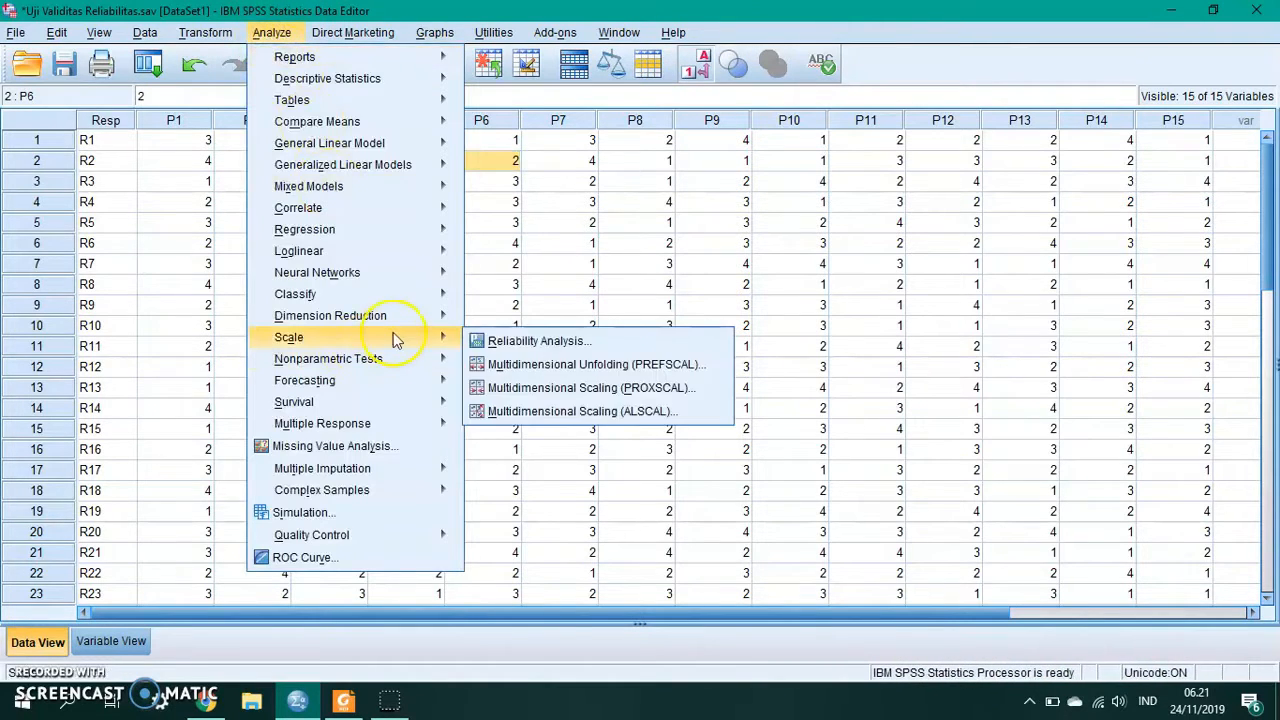
left_click(520, 342)
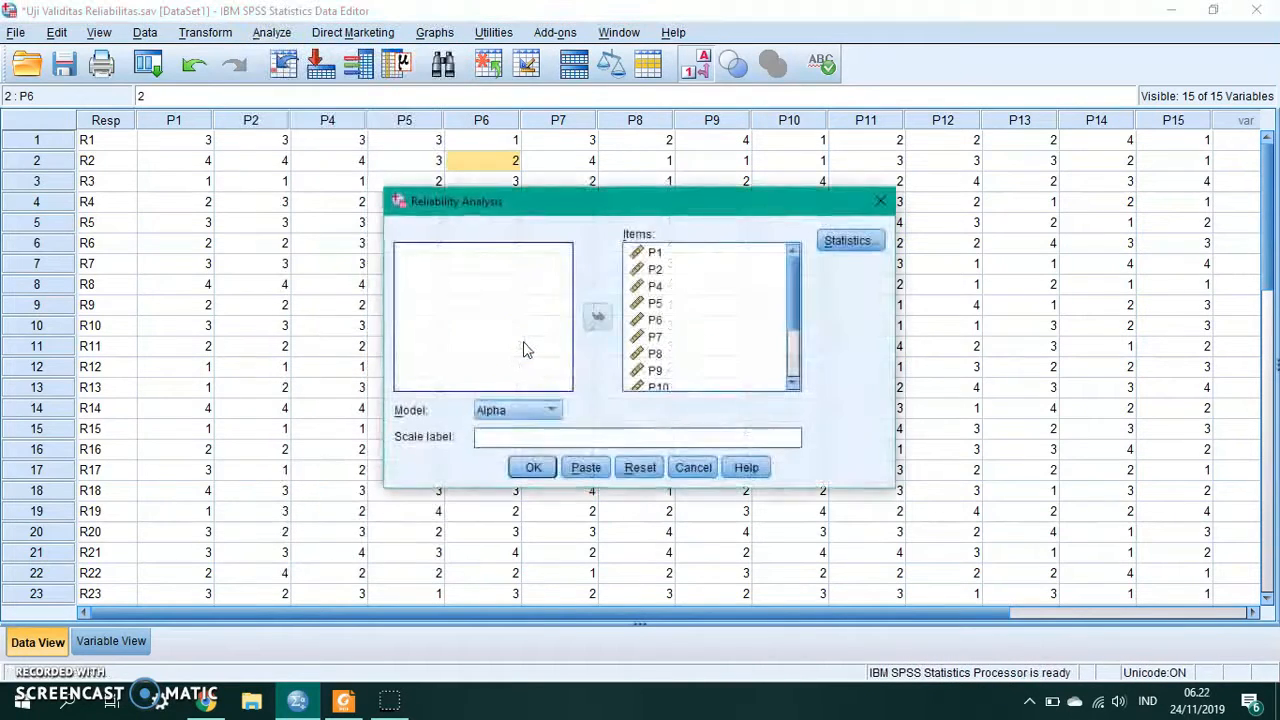
Step: Reset the Reliability Analysis dialog to its default settings and close it
left_click(640, 467)
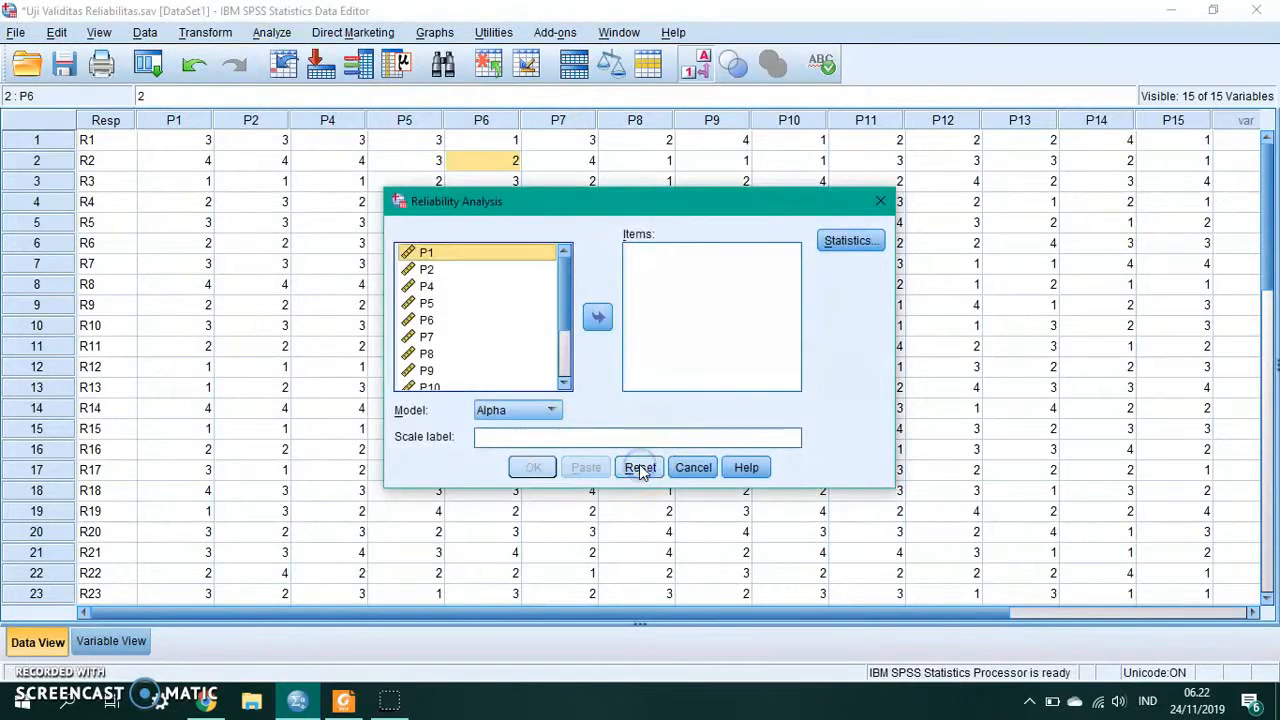
left_click(693, 467)
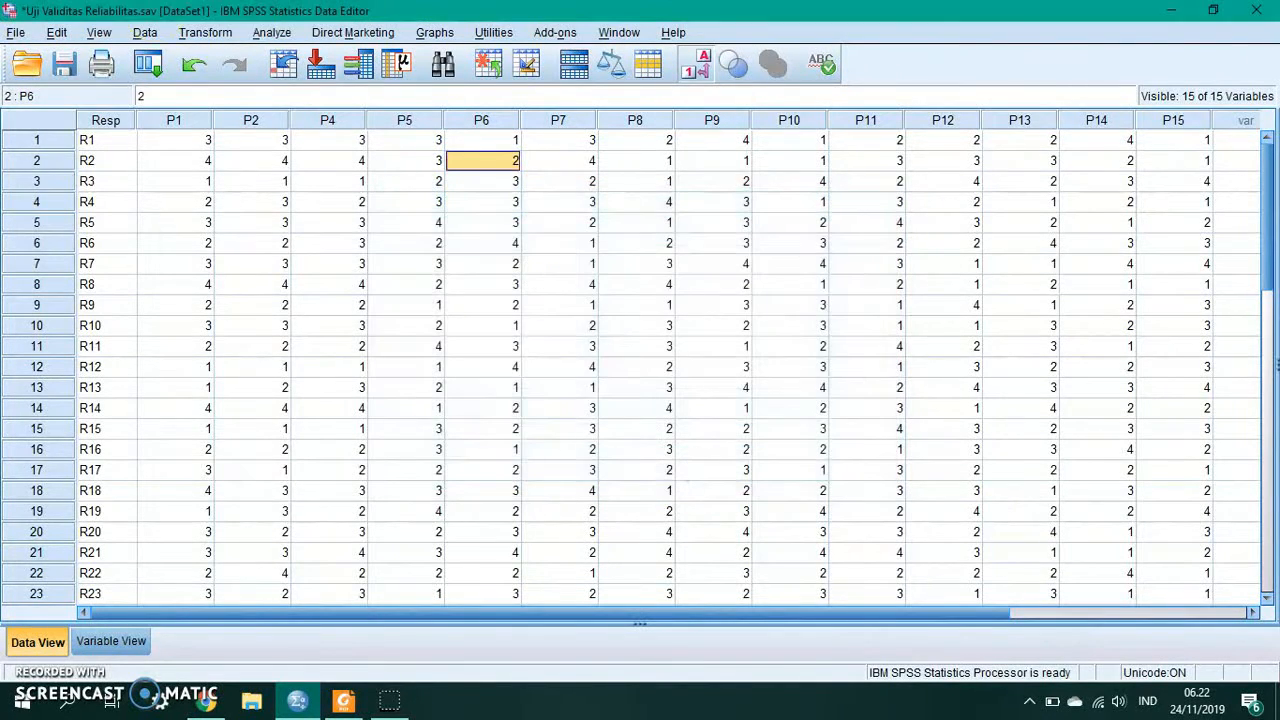
Step: Open the Reliability Analysis again and add all the questionnaire items, from P1 to P15, to the analysed items
left_click(271, 32)
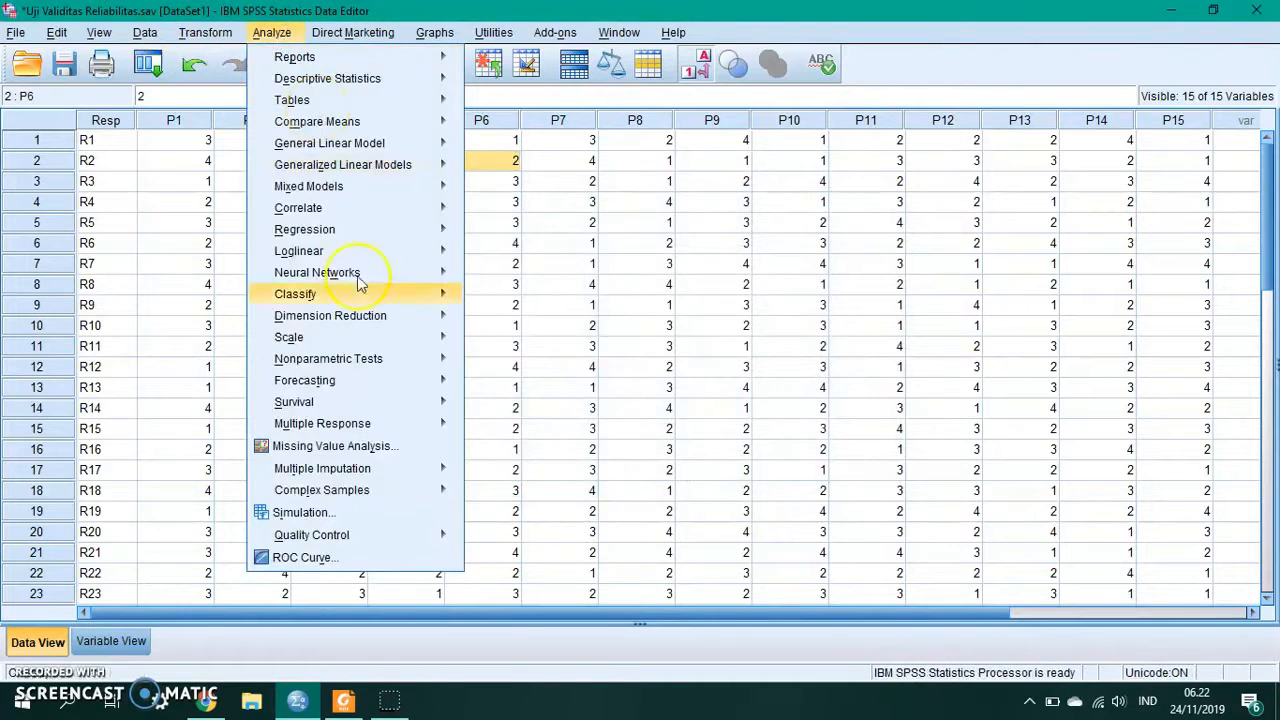
mouse_move(364, 316)
mouse_move(393, 341)
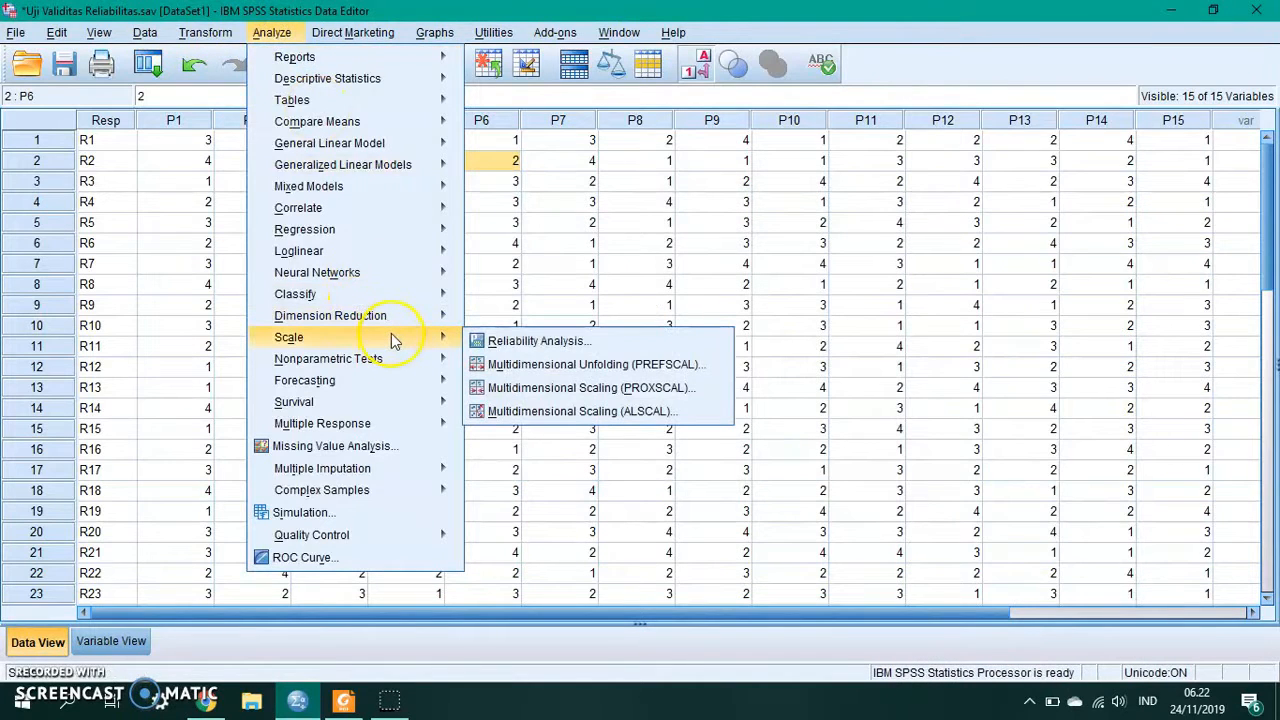
left_click(498, 341)
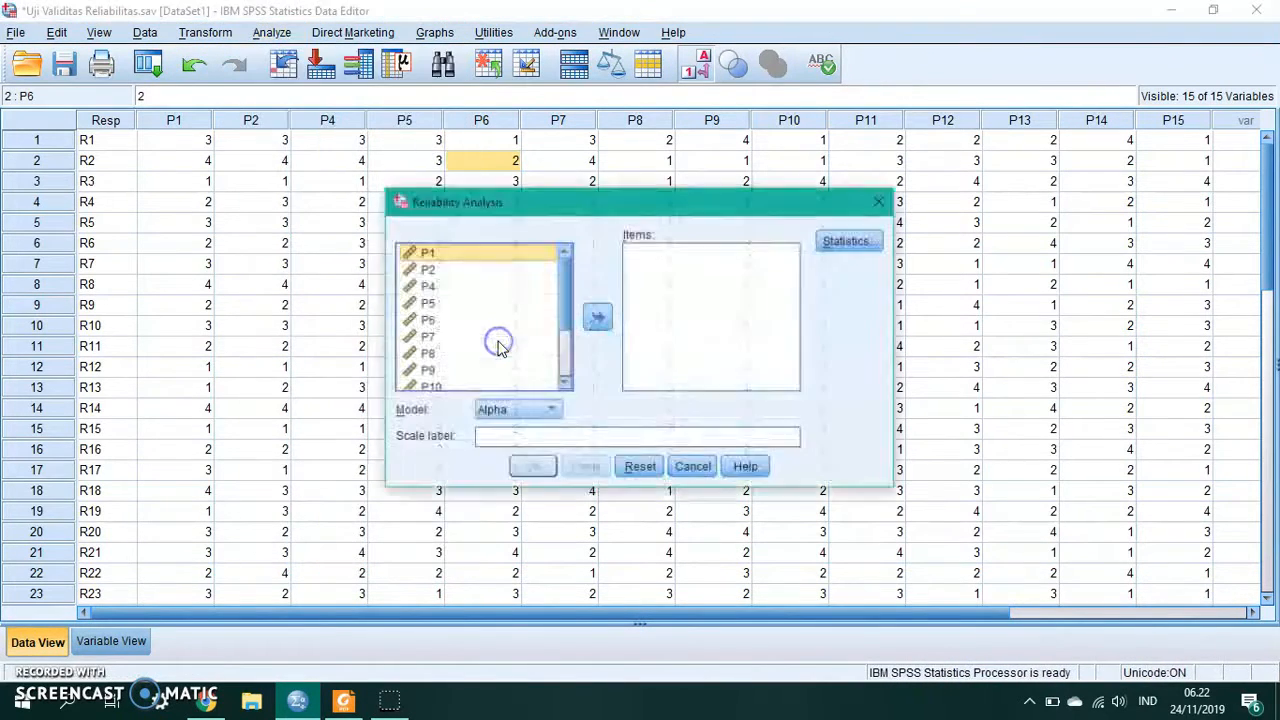
left_click(430, 287)
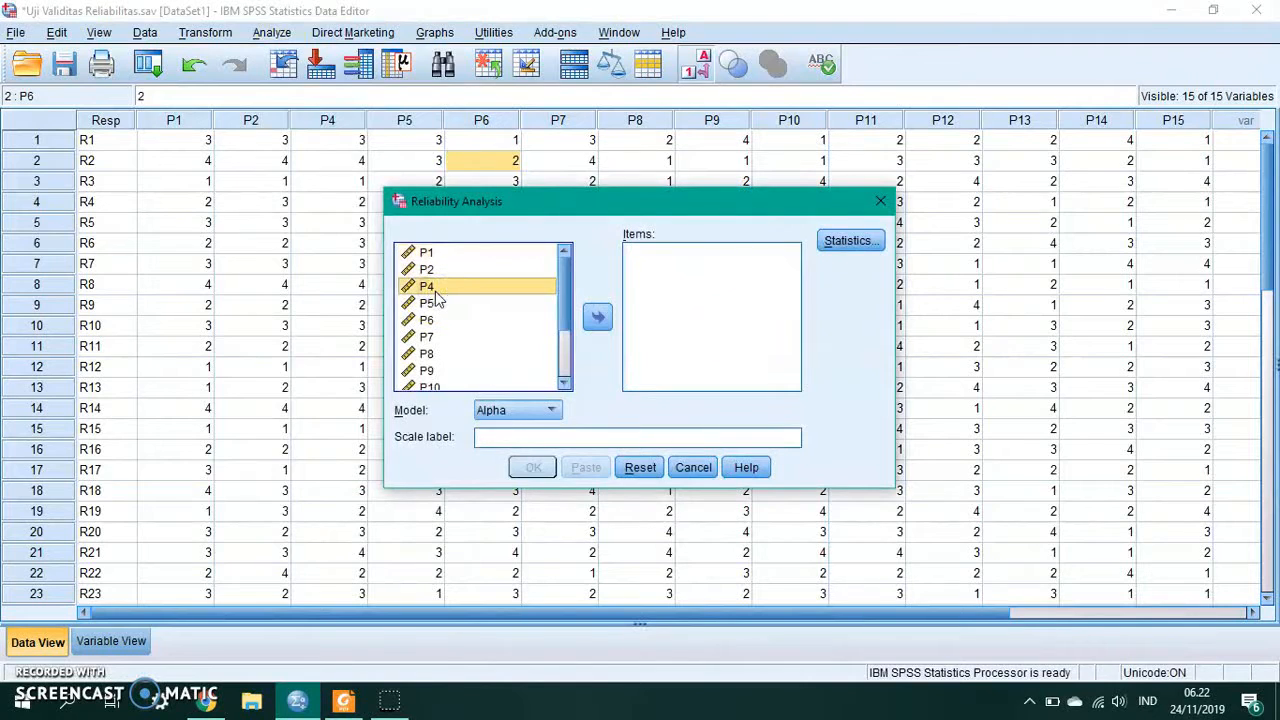
key("ctrl+a")
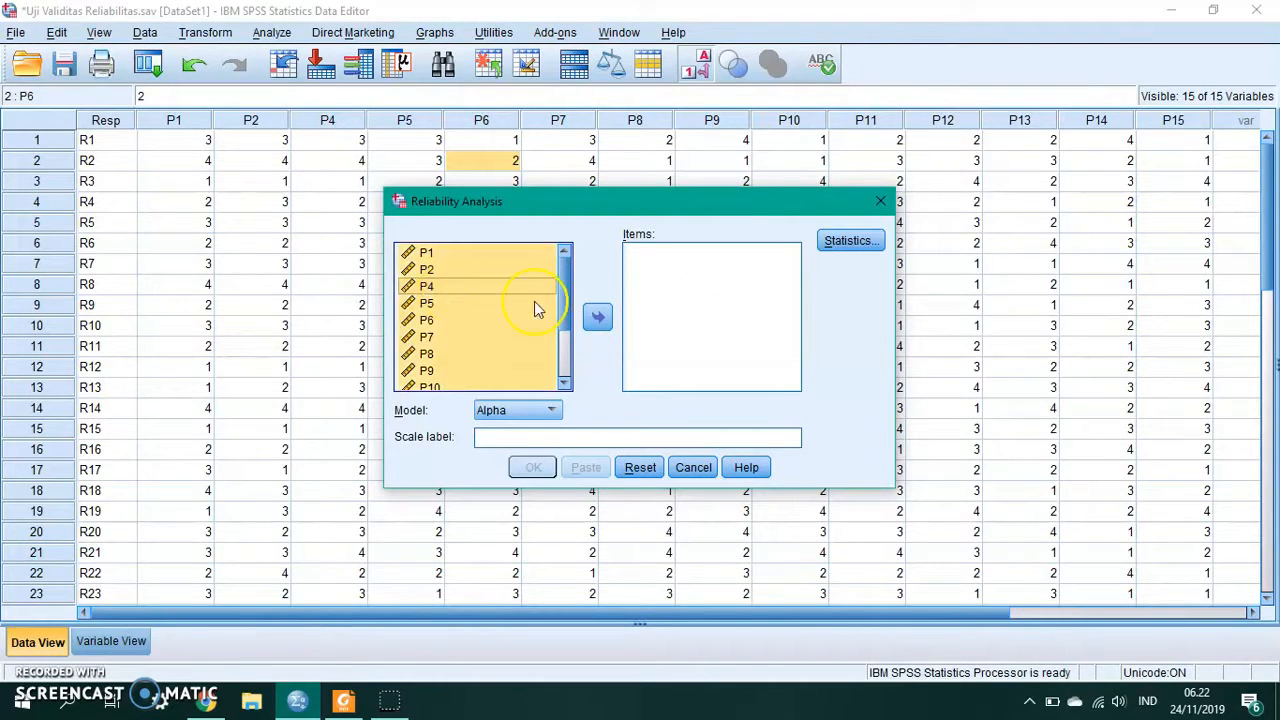
left_click(598, 320)
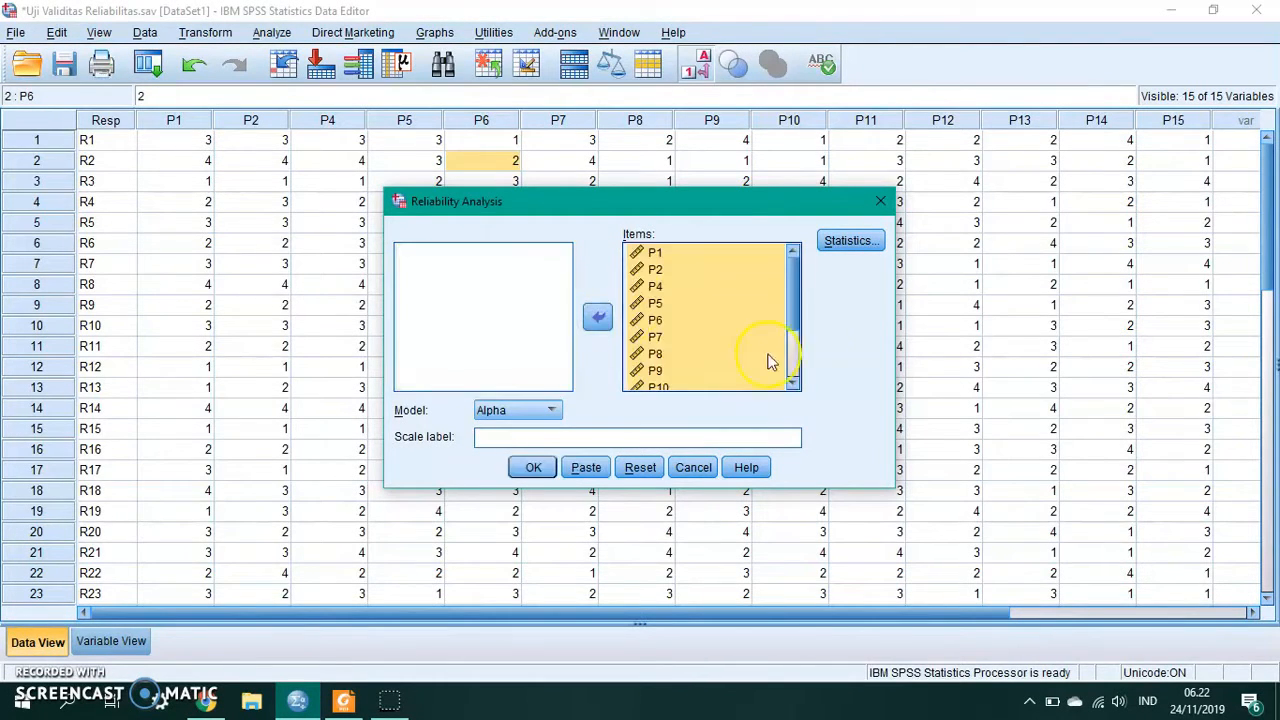
Step: Include the descriptives for item, scale and scale if item deleted, and run the reliability analysis with the Alpha model
left_click(846, 242)
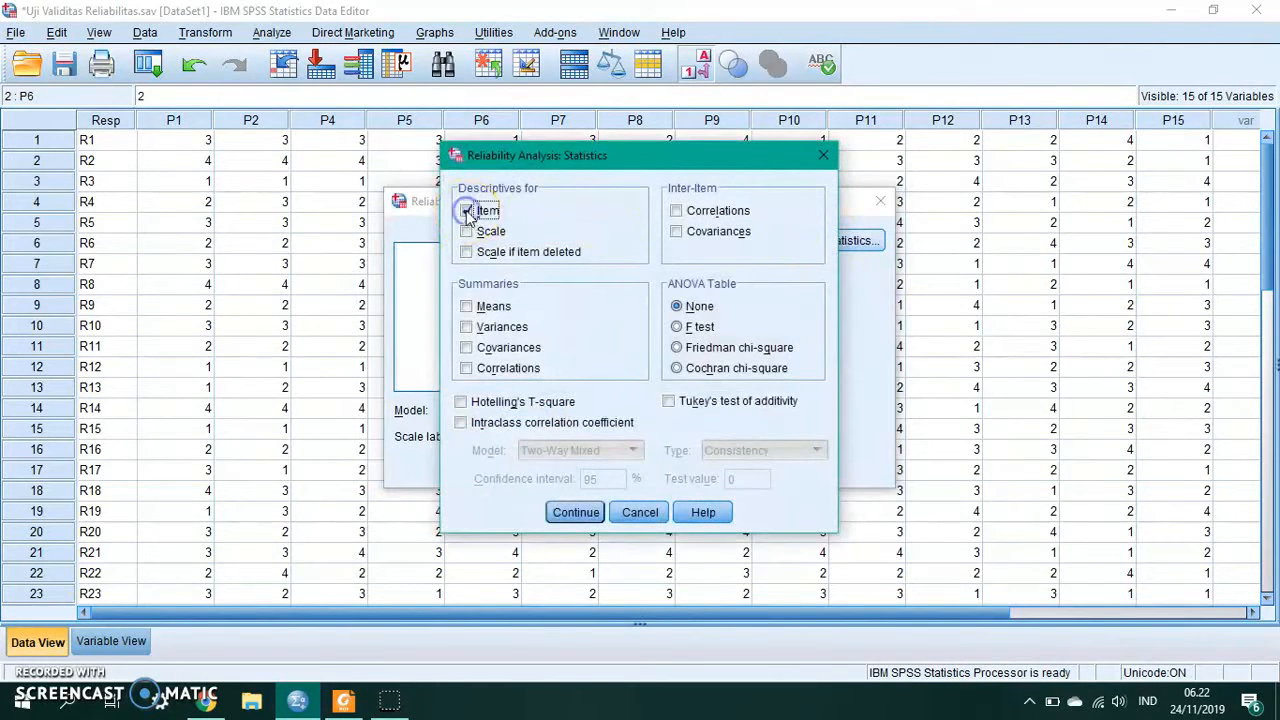
left_click(480, 256)
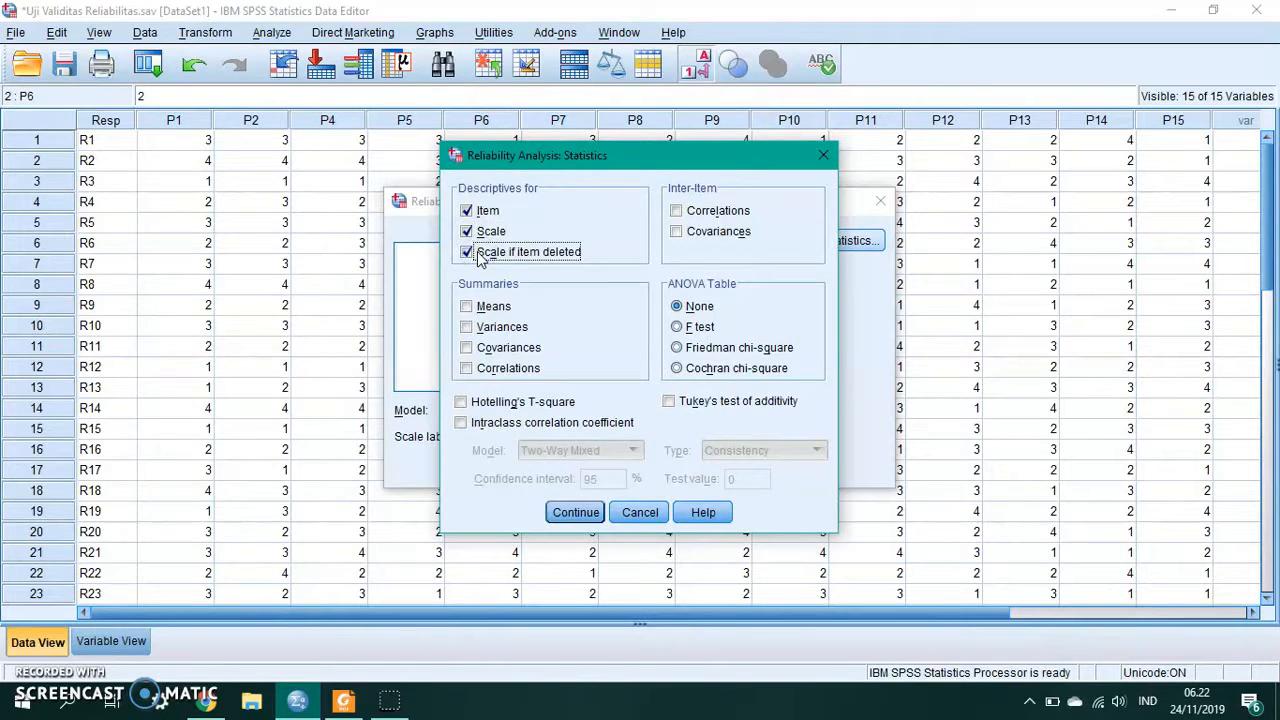
left_click(550, 510)
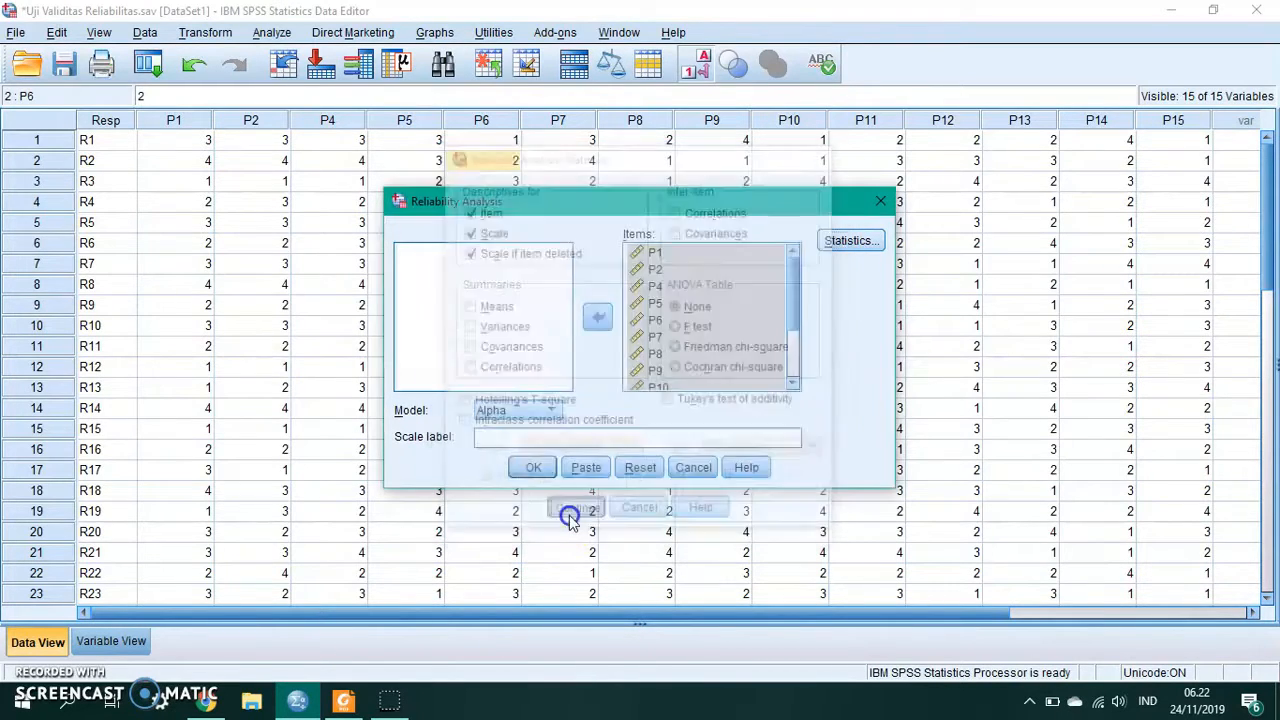
left_click(533, 470)
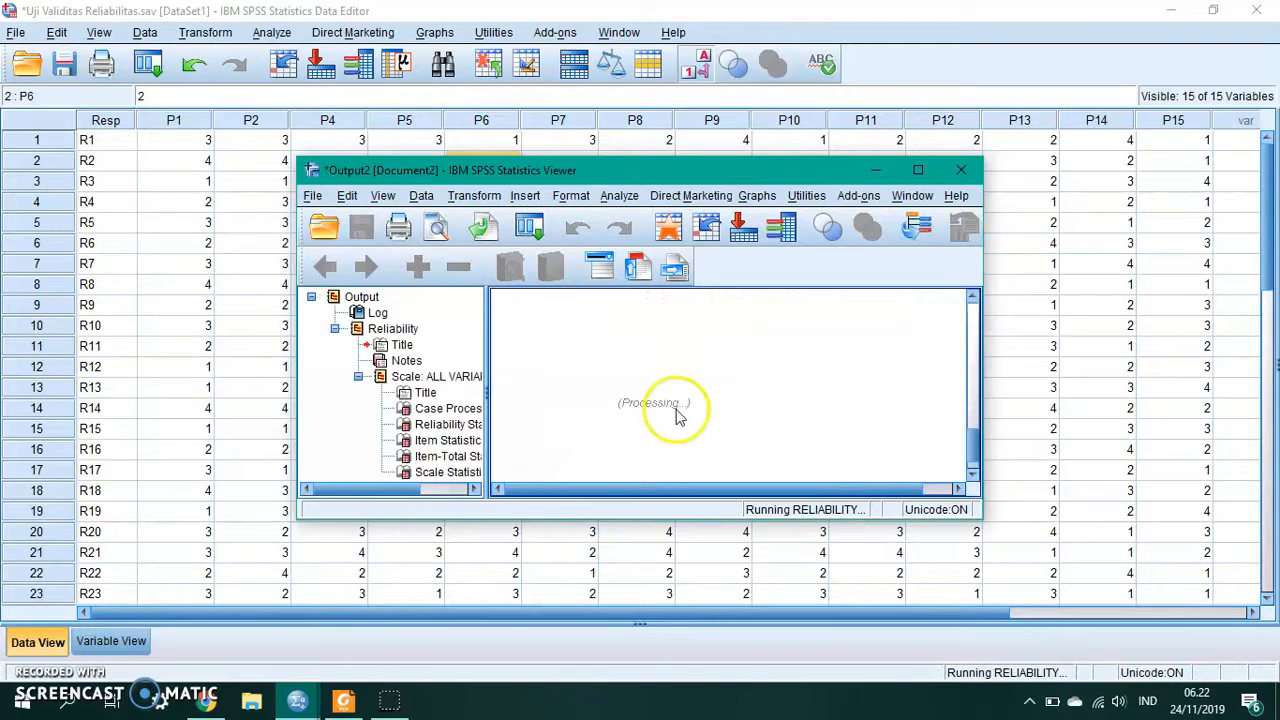
Step: Maximize the output window and look at the Item-Total Statistics table
scroll(676, 417, "down", 5)
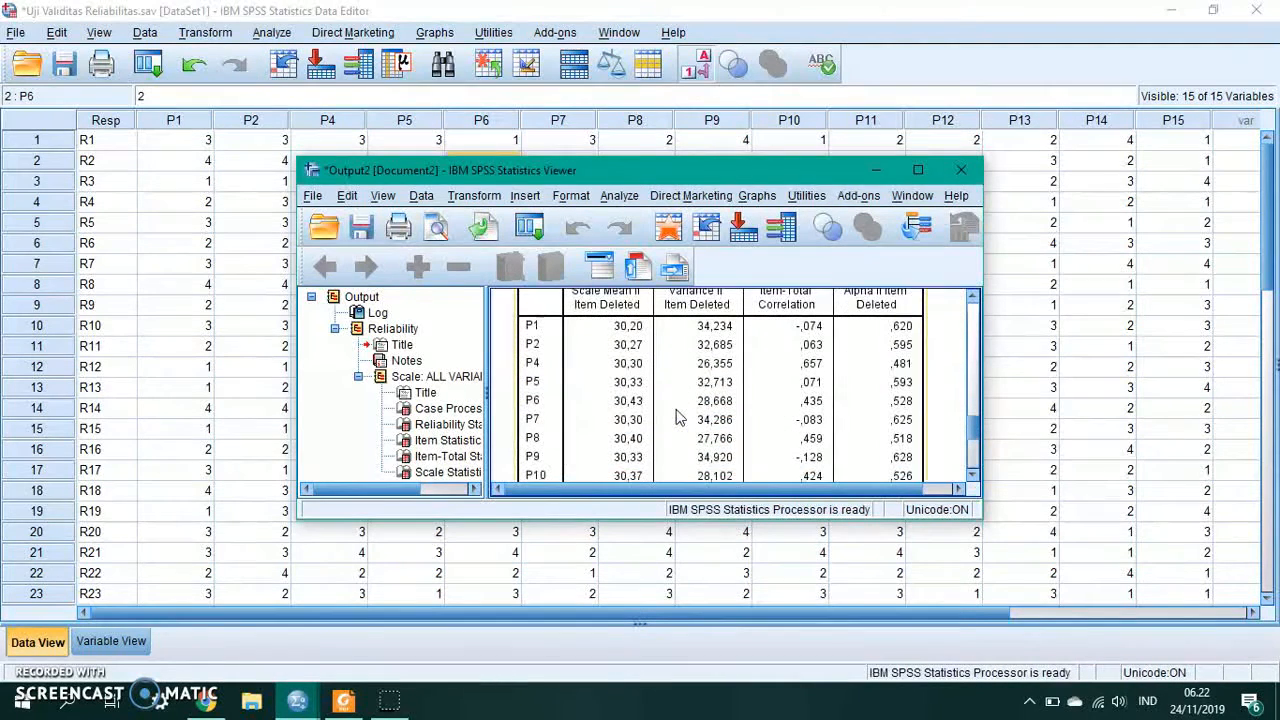
left_click(918, 172)
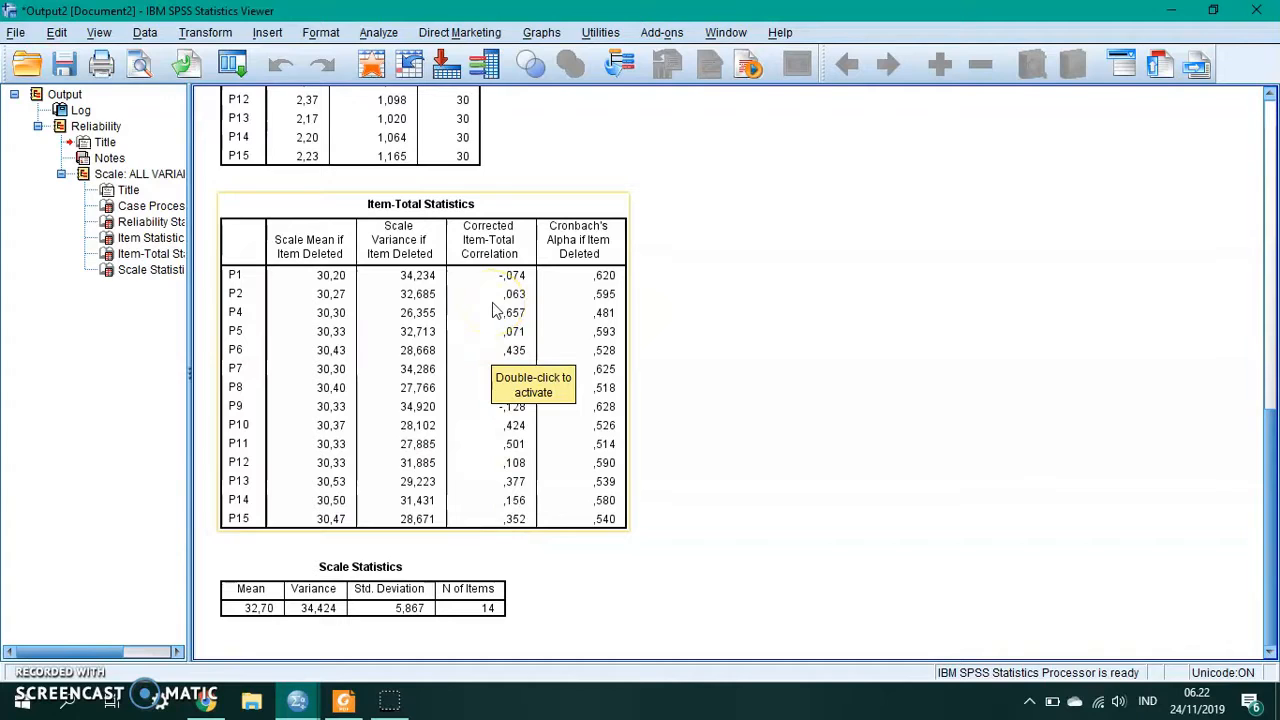
Step: Switch to Foxit Reader, maximize it and look at the r table for df = 1 - 50 in tabel-r product moment.pdf
left_click(345, 700)
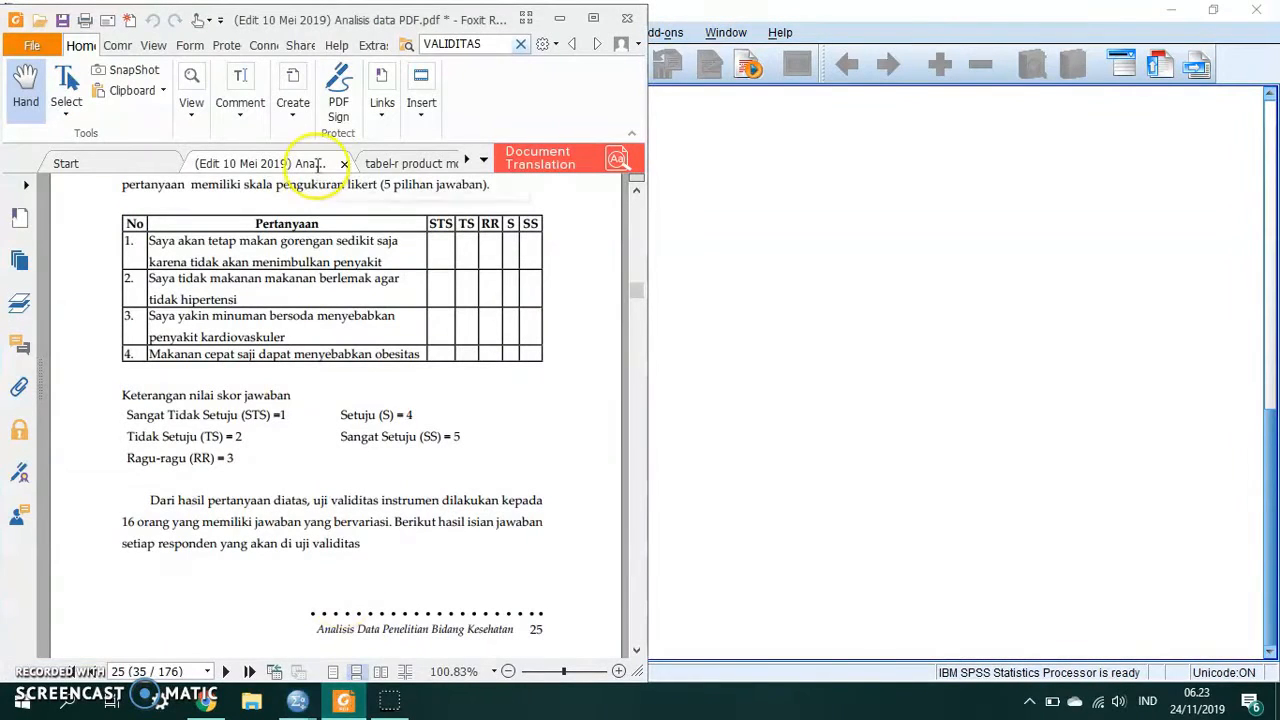
left_click(392, 163)
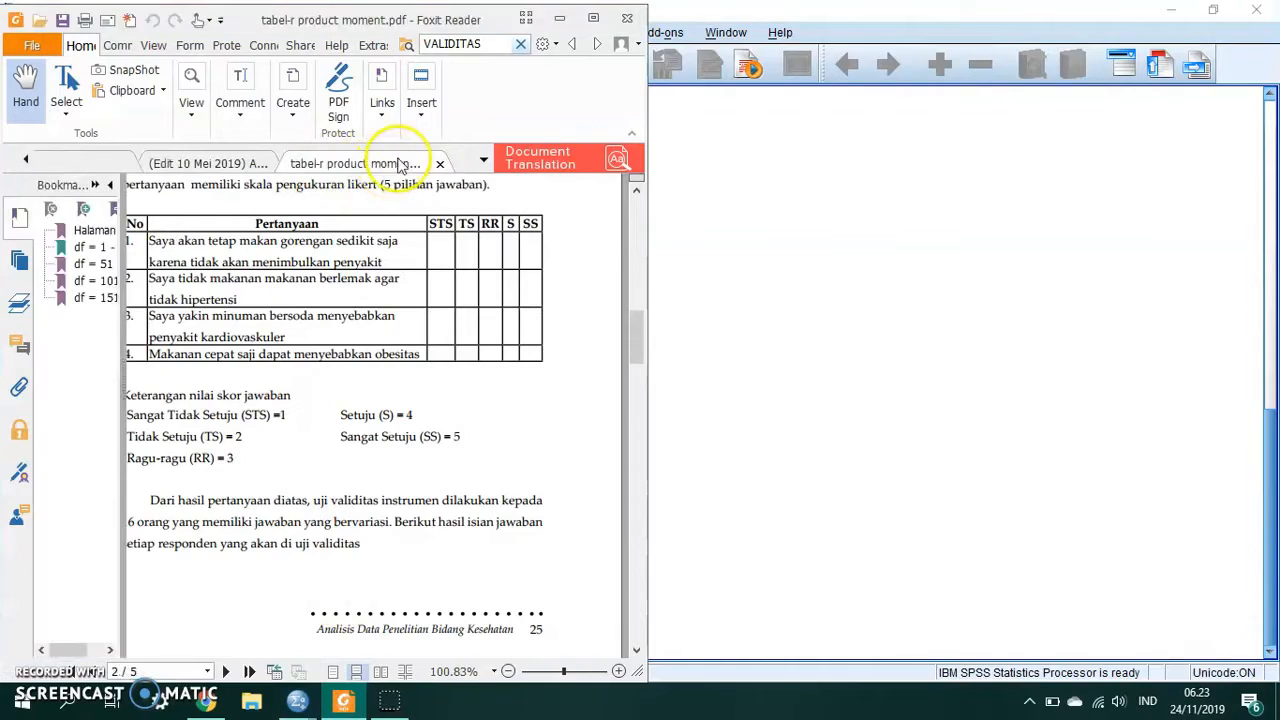
scroll(375, 235, "up", 1)
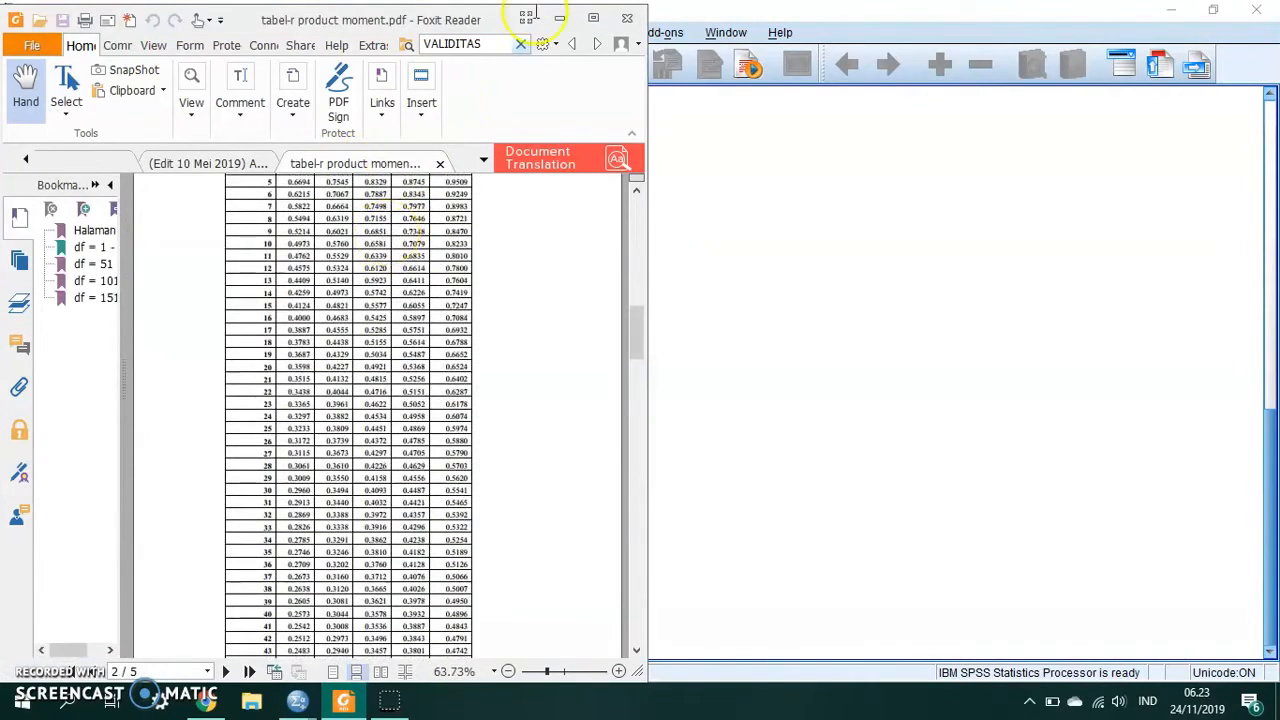
left_click(595, 19)
scroll(590, 262, "up", 4)
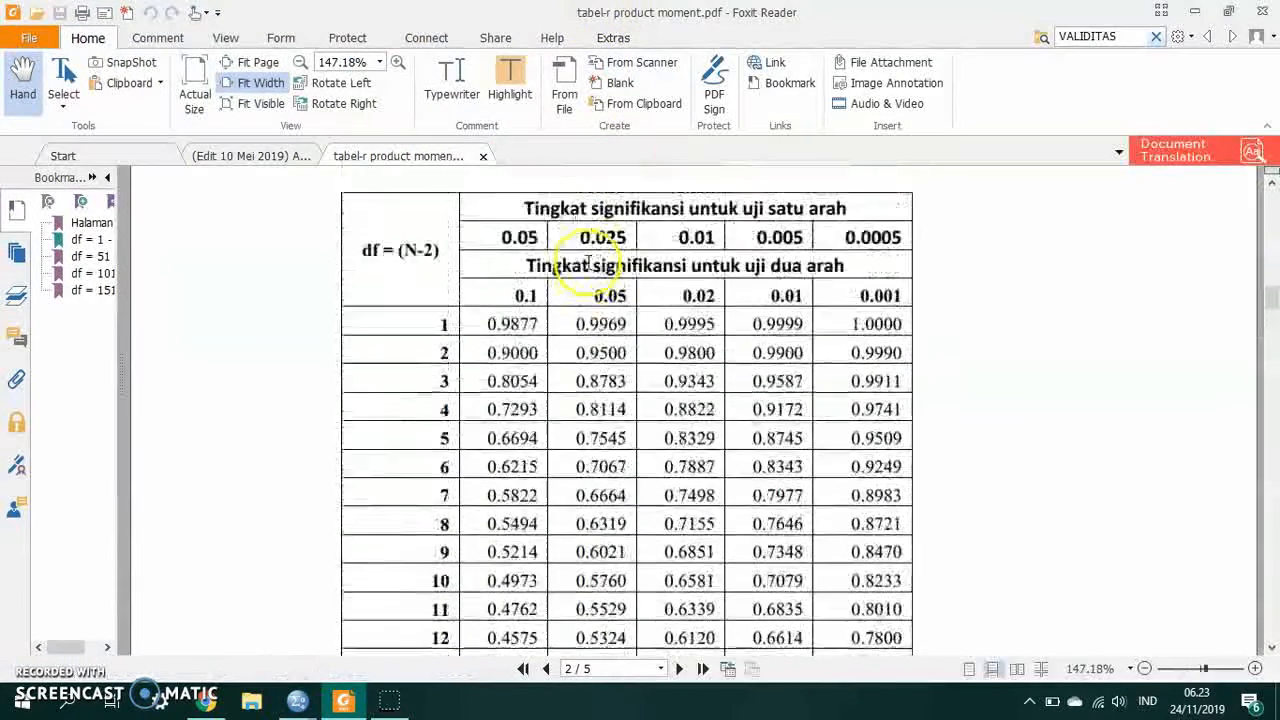
scroll(588, 265, "up", 10)
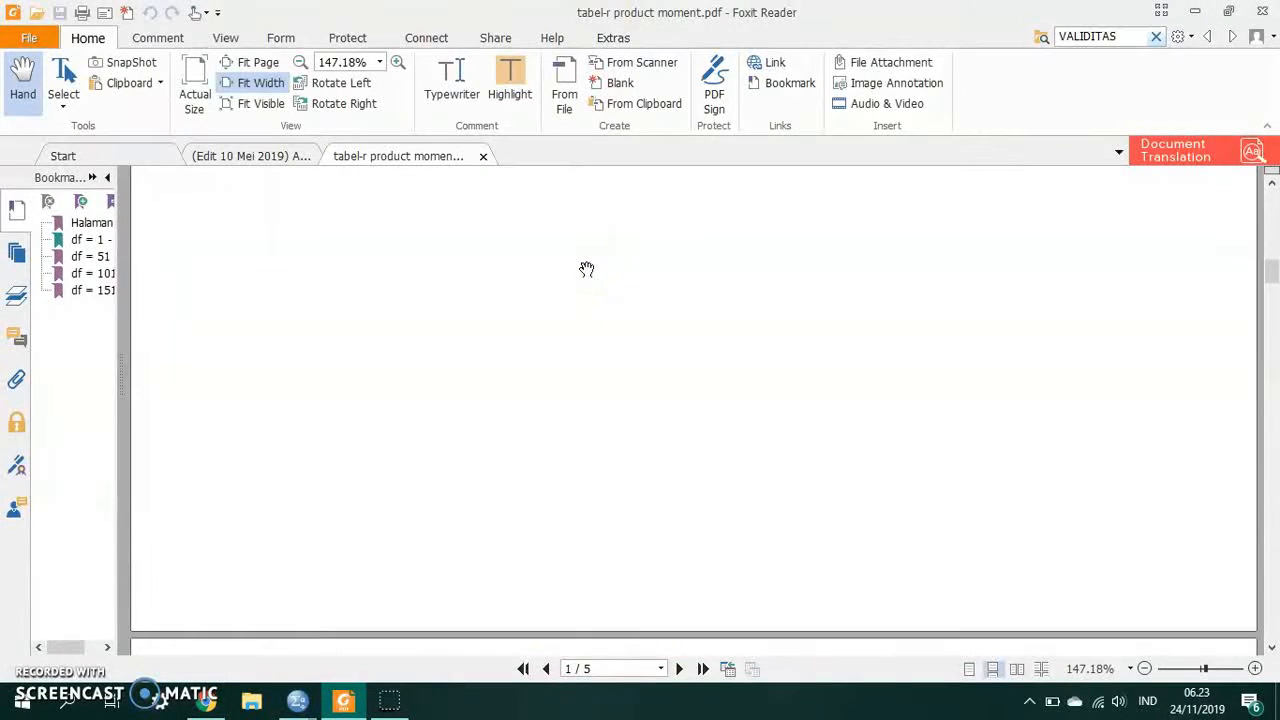
scroll(587, 269, "down", 7)
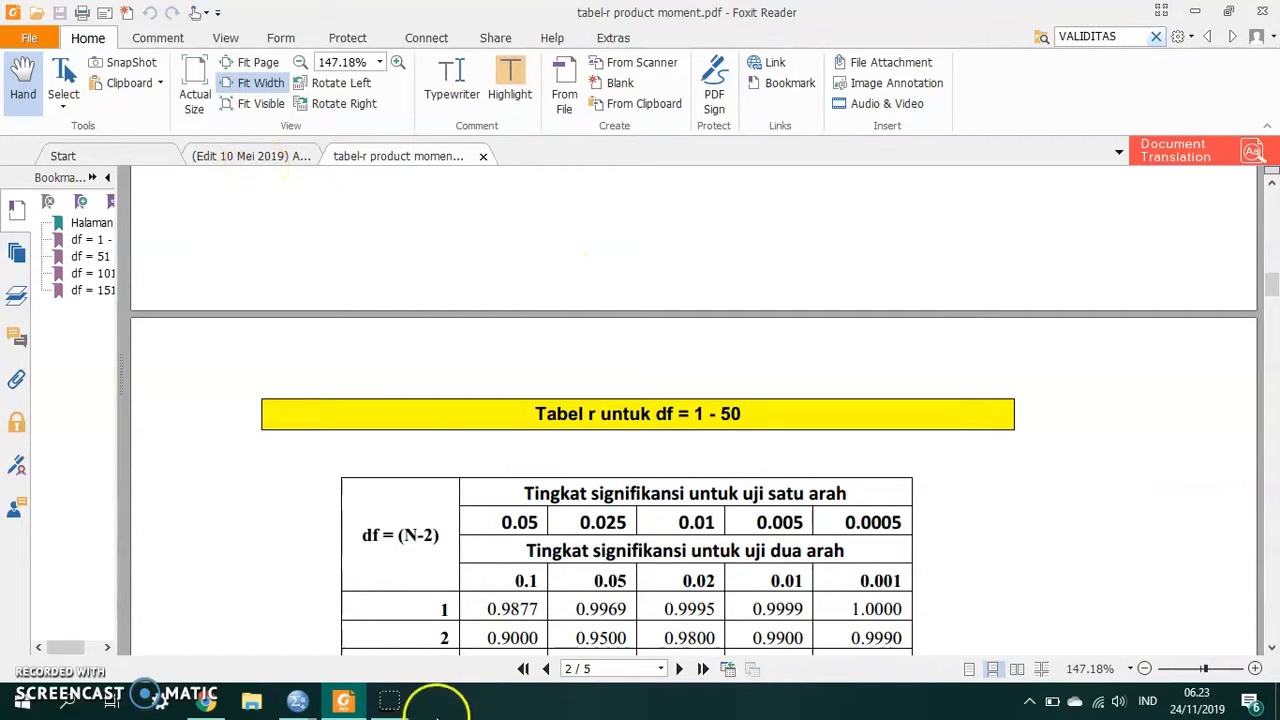
Step: Look at the Corrected Item-Total Correlation values in the SPSS output and return to the r table's significance levels in Foxit Reader
left_click(343, 703)
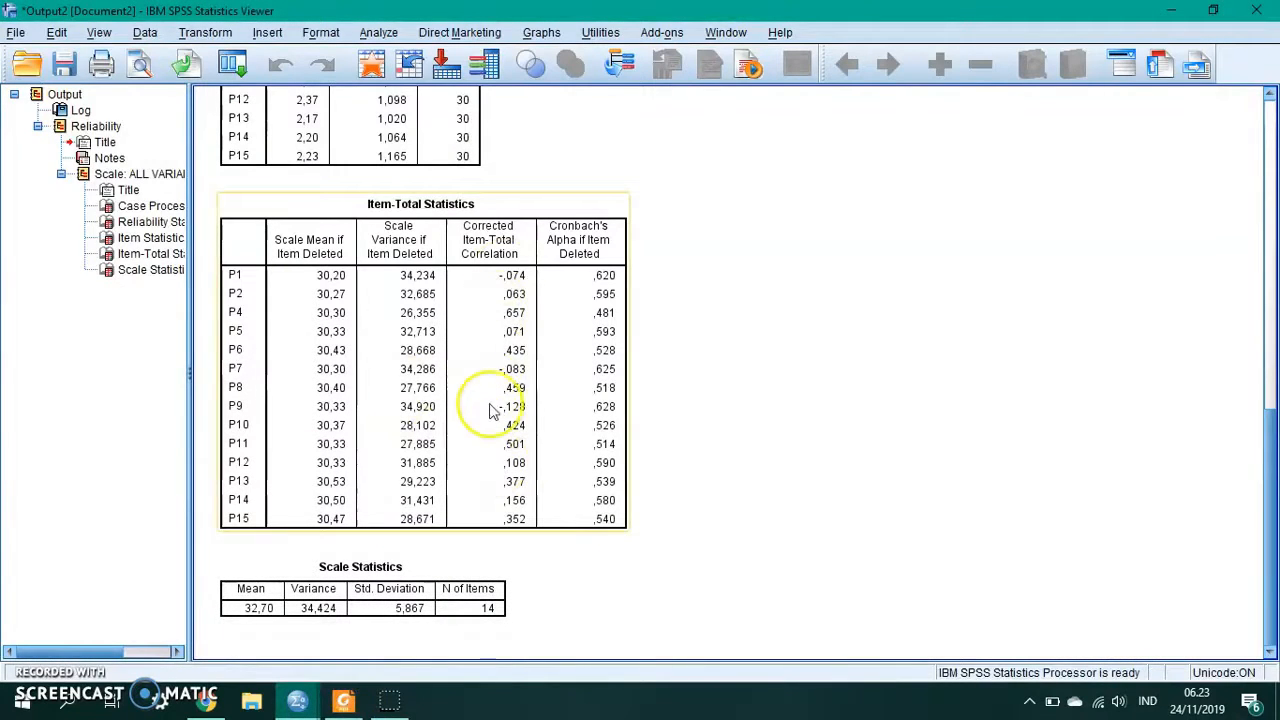
left_click(343, 703)
scroll(512, 605, "down", 3)
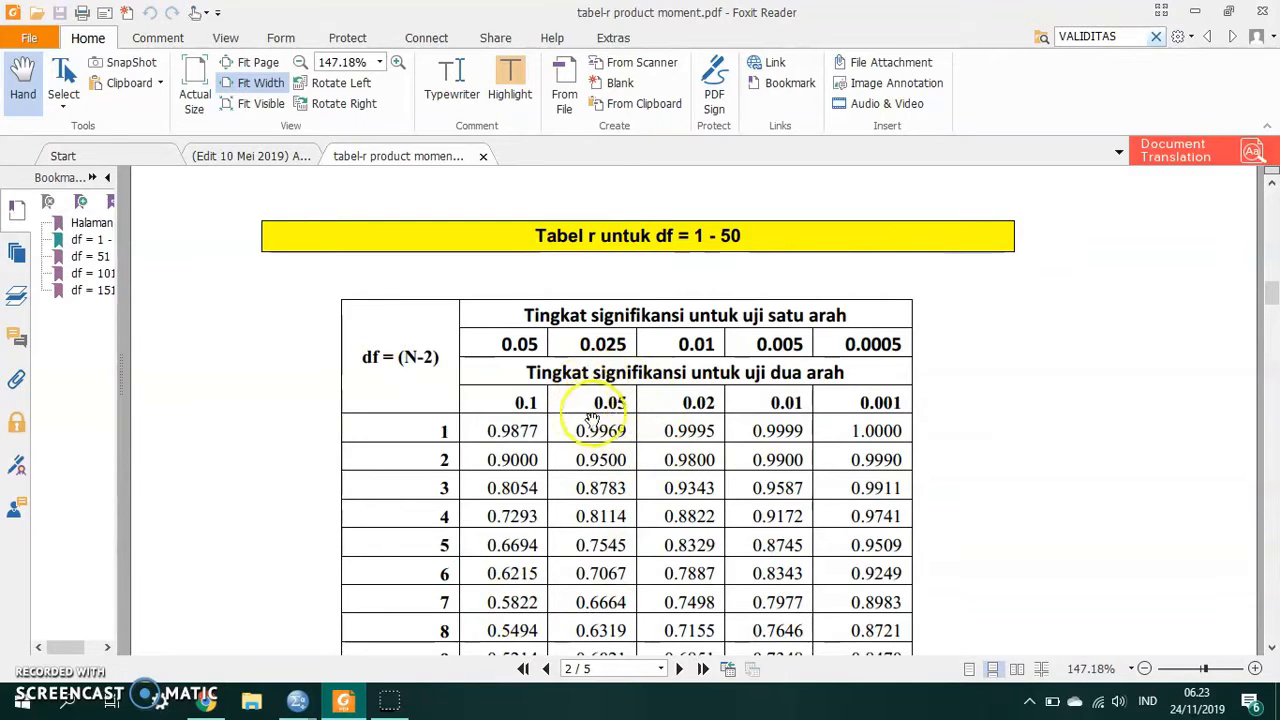
Step: Skim the validity test walkthrough in the Analisis data PDF and read the r hitung versus r tabel interpretation rules on page 25
left_click(250, 157)
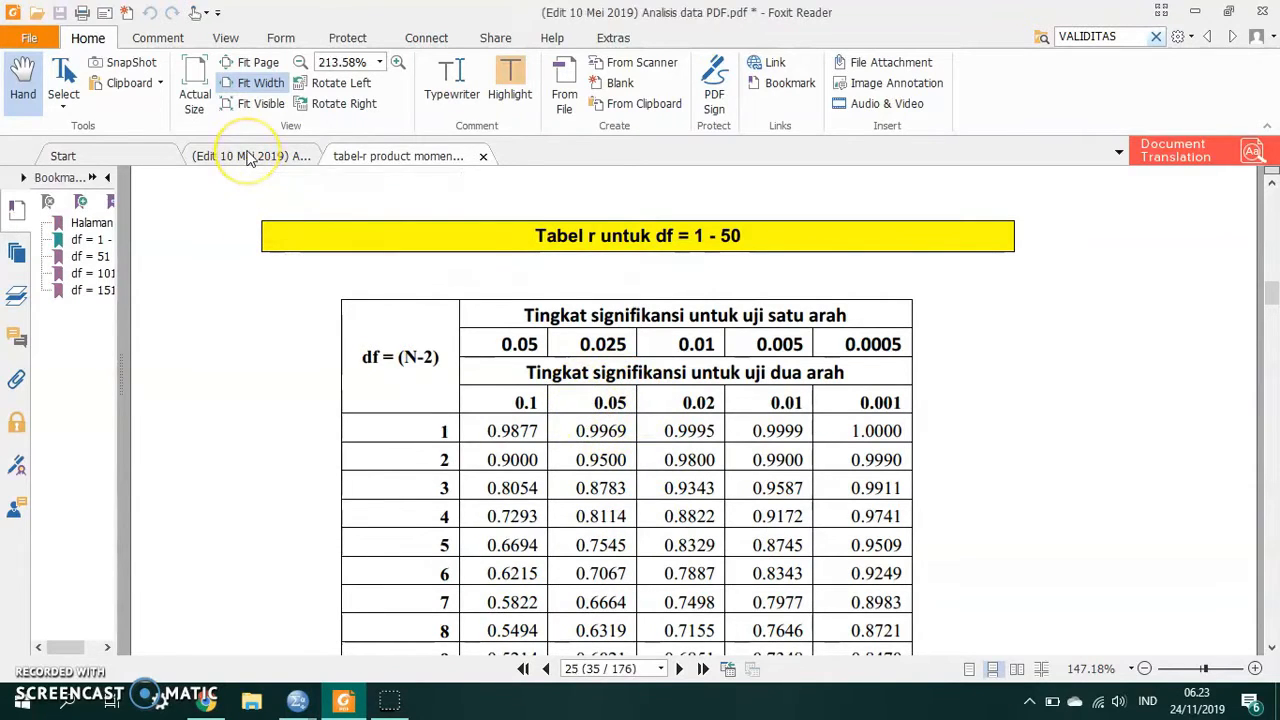
scroll(446, 305, "down", 15)
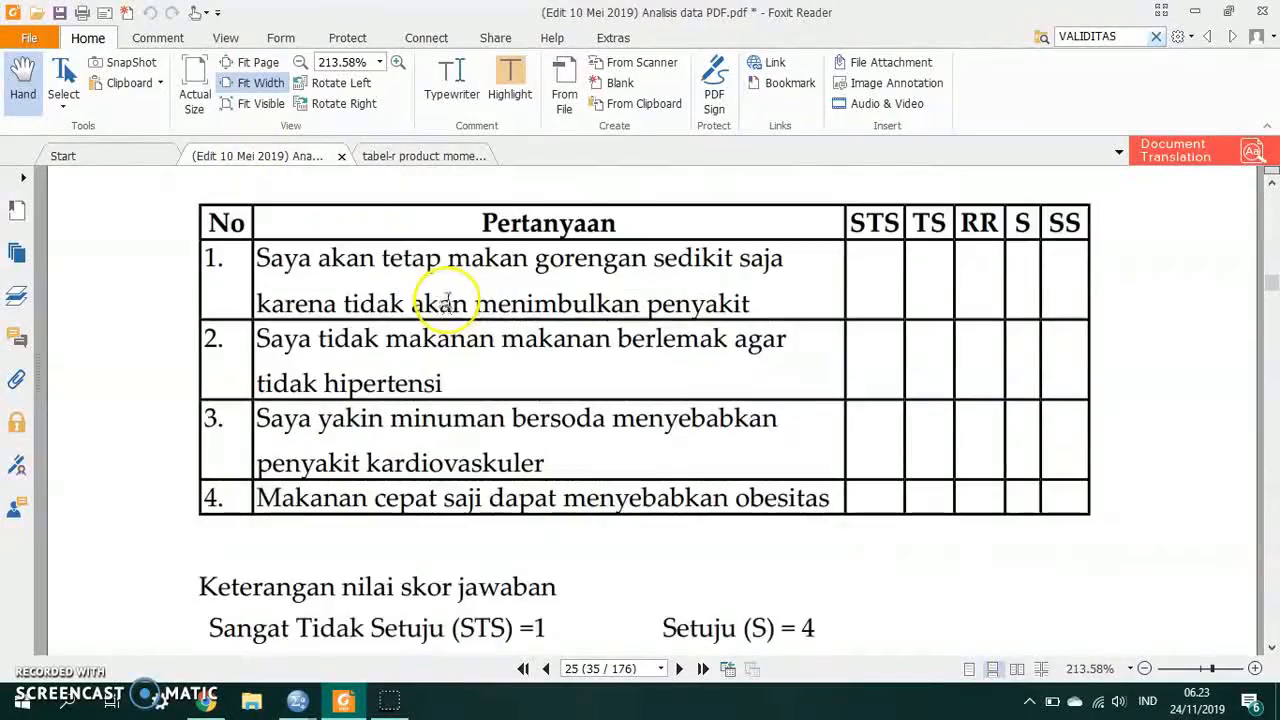
scroll(446, 305, "down", 15)
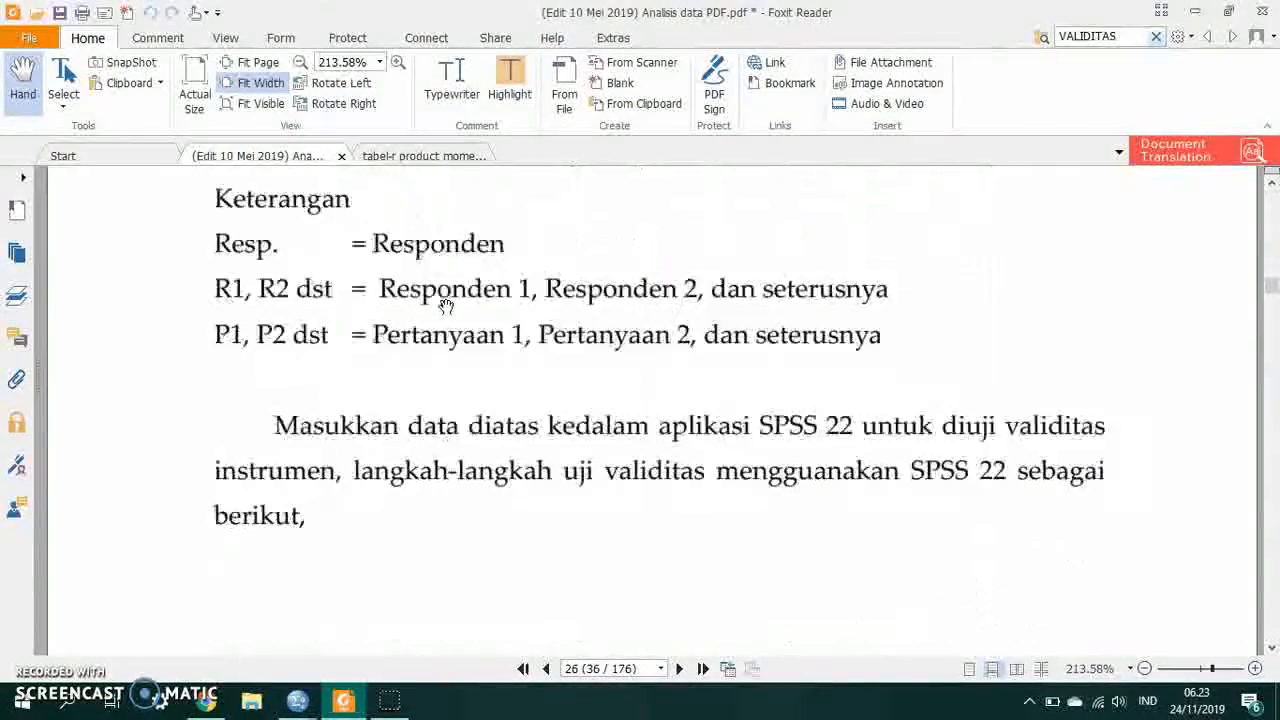
scroll(446, 305, "down", 15)
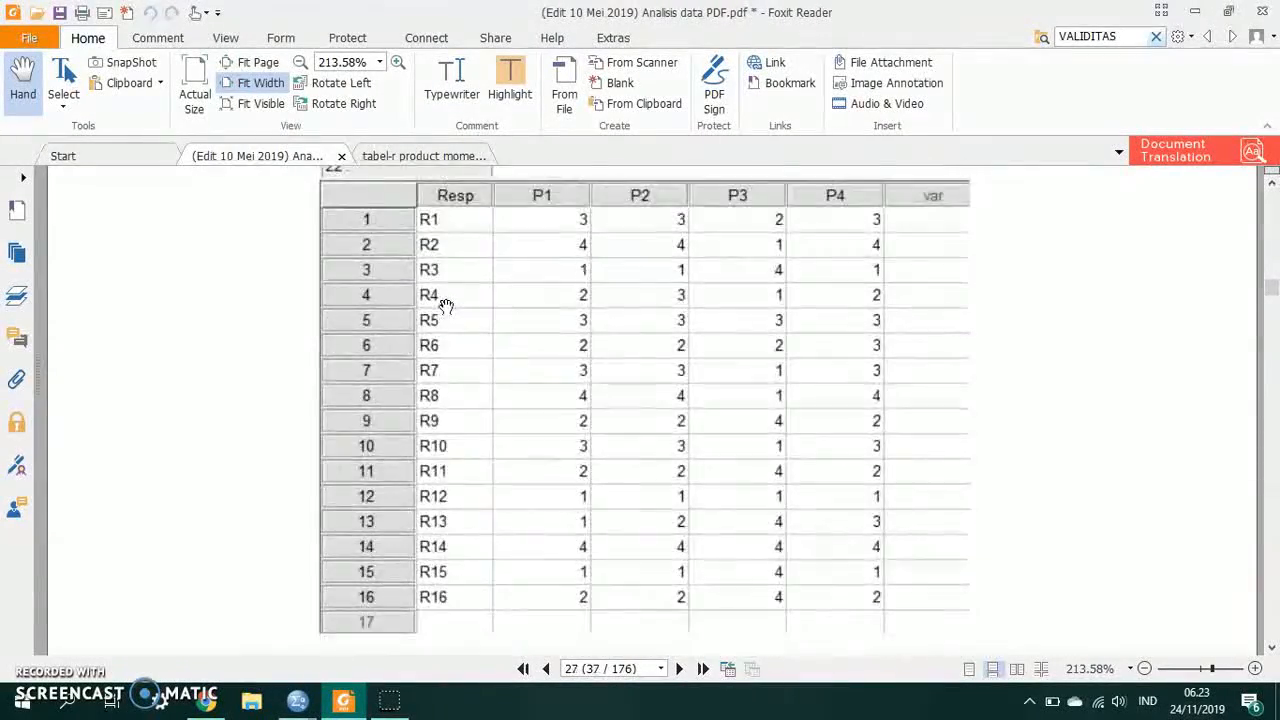
scroll(446, 305, "down", 15)
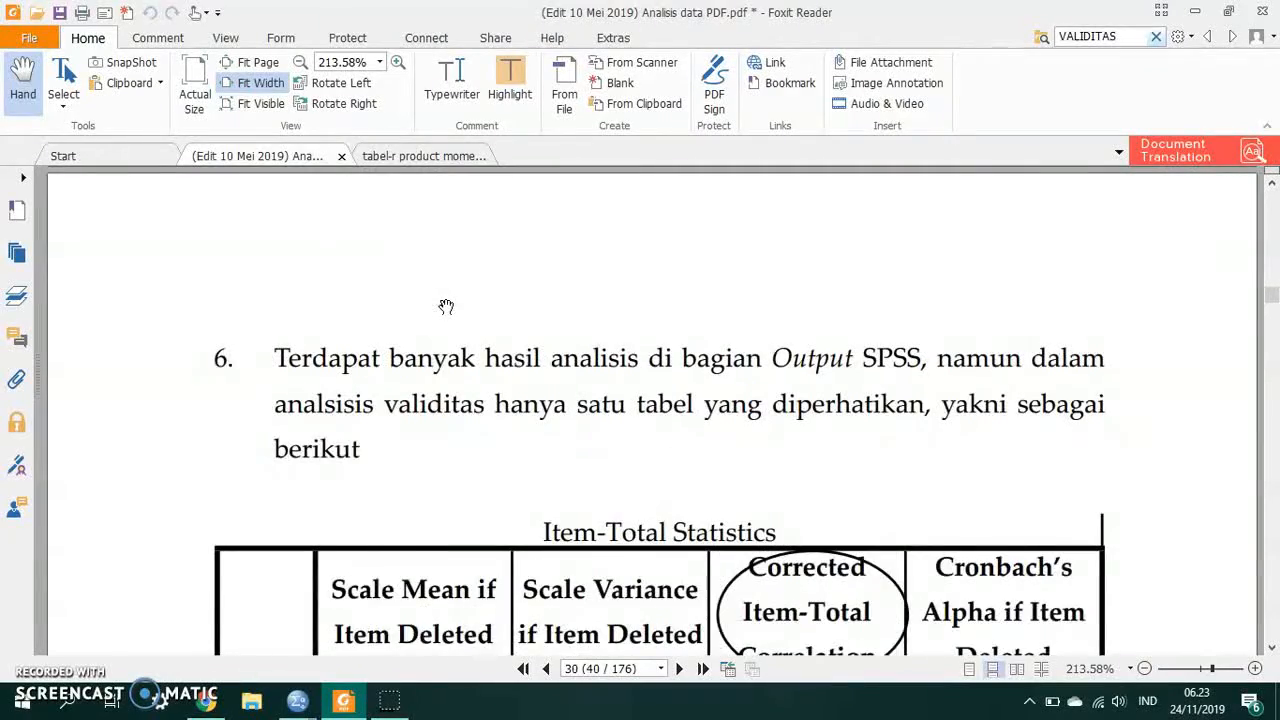
scroll(446, 305, "down", 10)
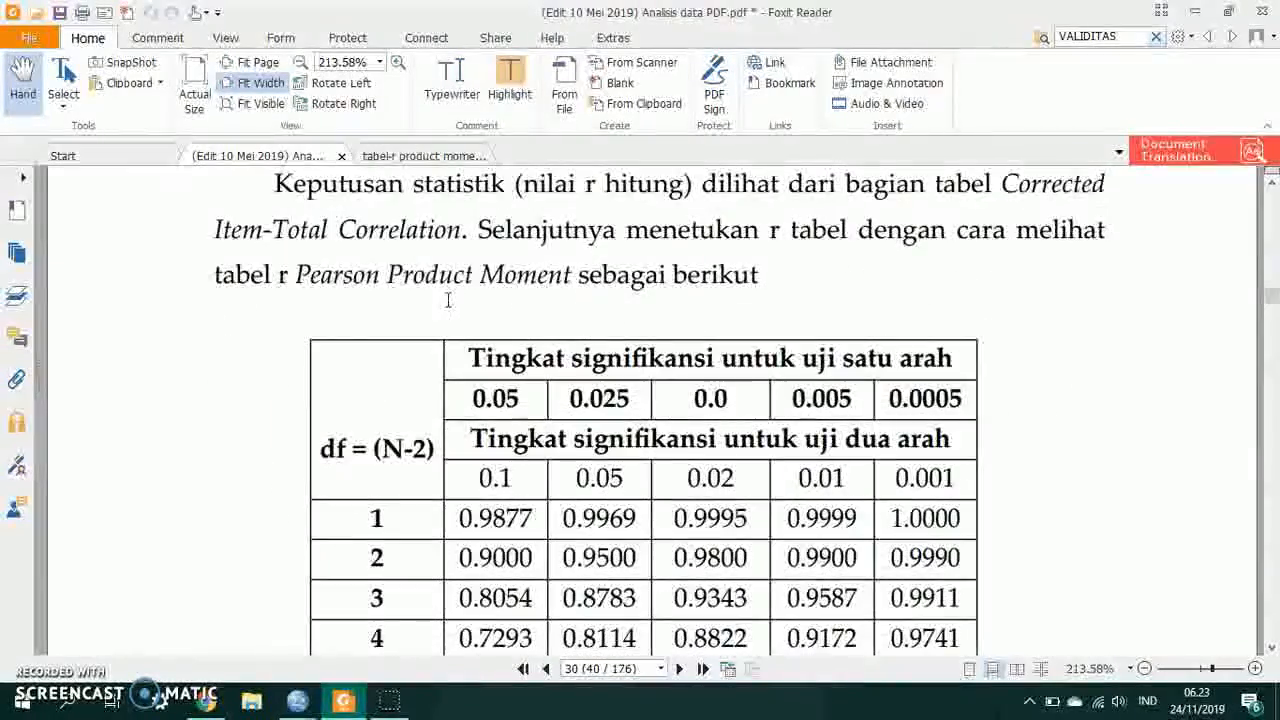
scroll(448, 300, "up", 20)
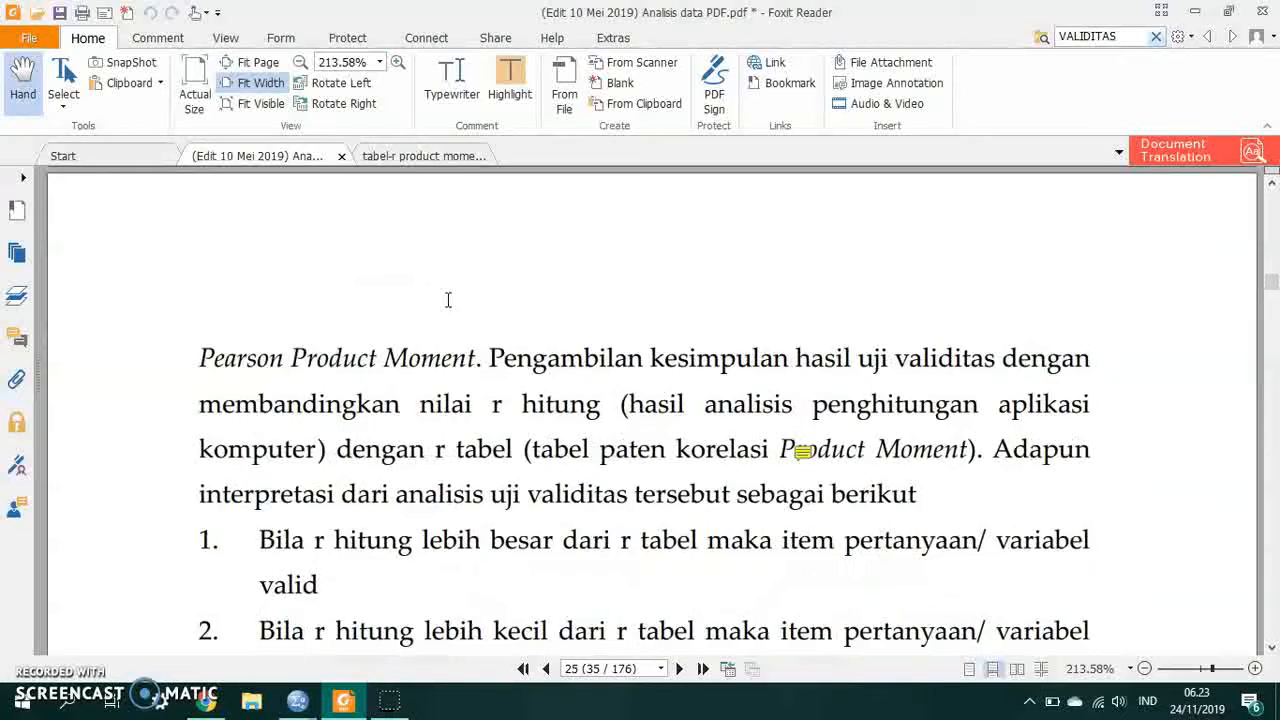
scroll(448, 300, "down", 1)
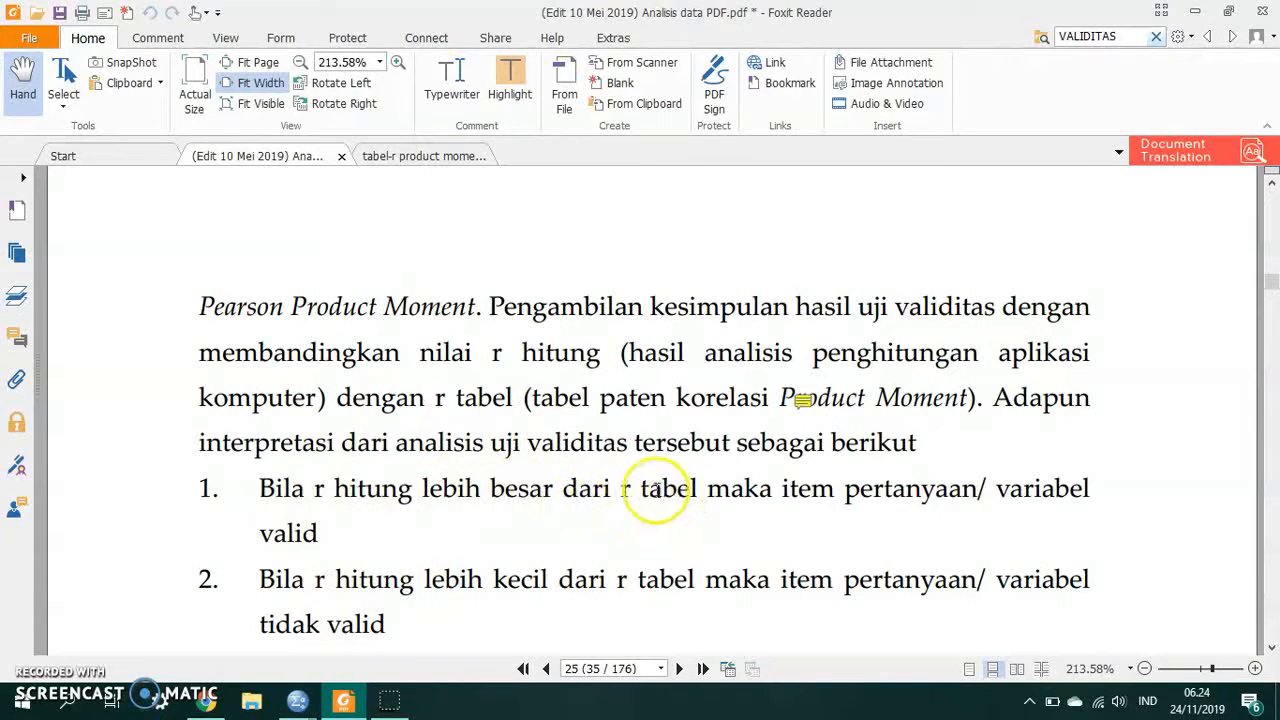
Step: Compare the validity rules with the r table and the Item-Total Statistics in SPSS, ending at the r table in Foxit Reader
left_click(388, 162)
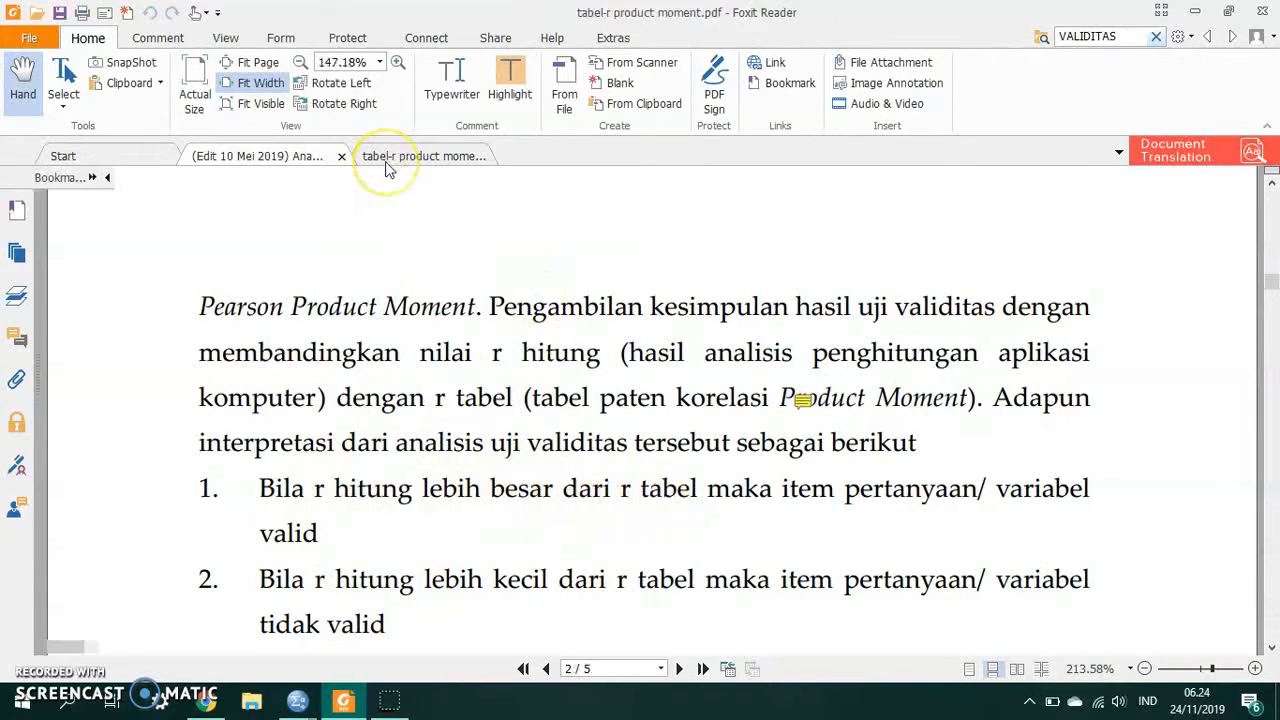
left_click(281, 160)
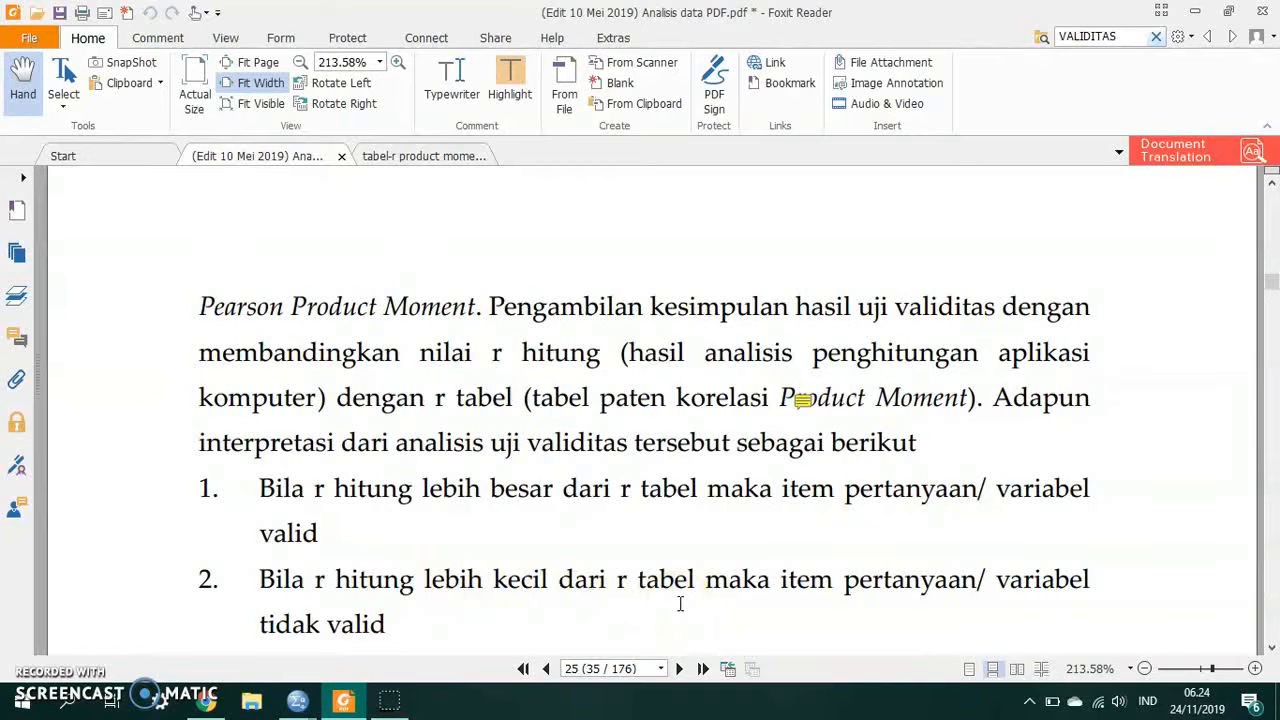
left_click(346, 705)
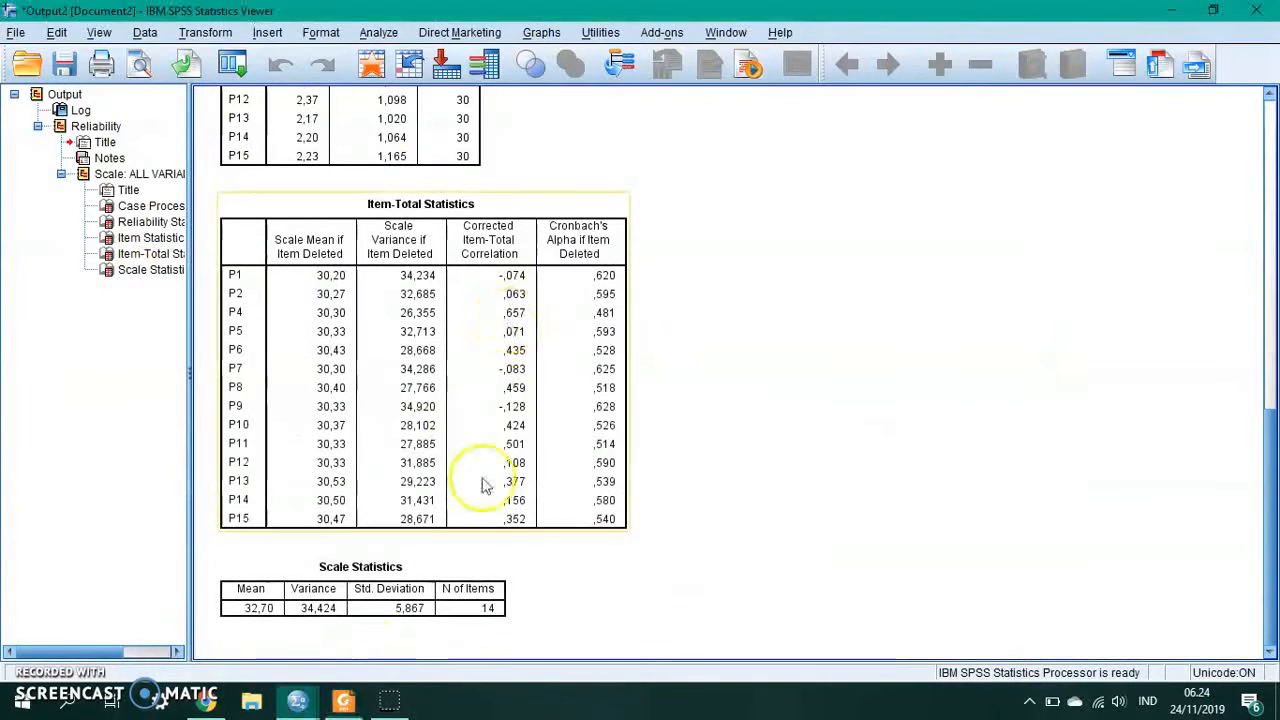
left_click(343, 703)
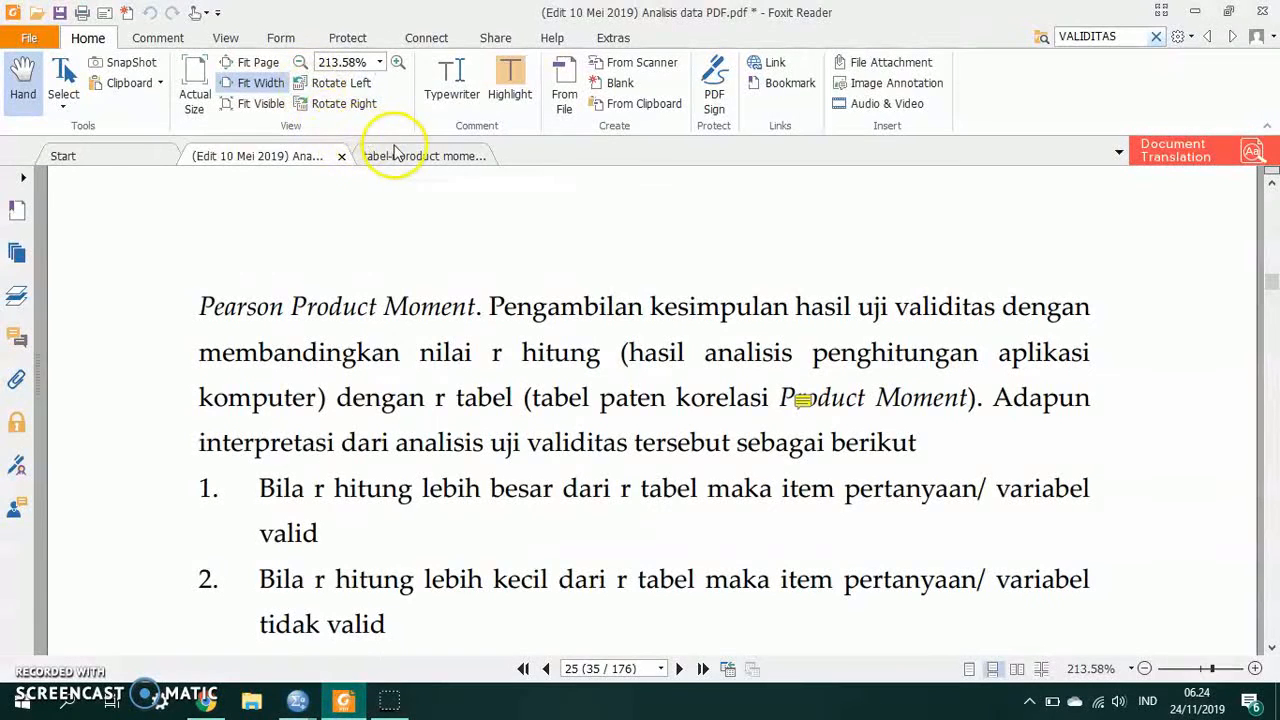
left_click(397, 155)
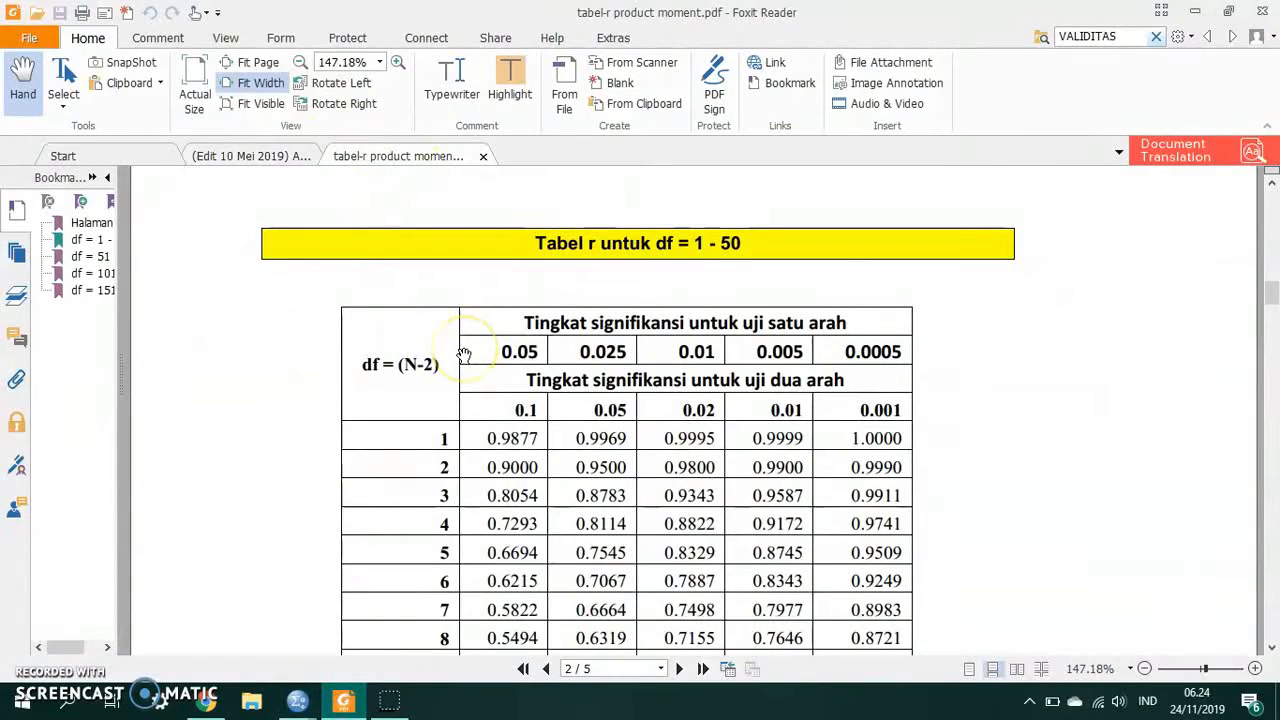
Step: Look at the 0.05 two-tailed significance column in the r table for df = 1 - 50
scroll(464, 355, "down", 1)
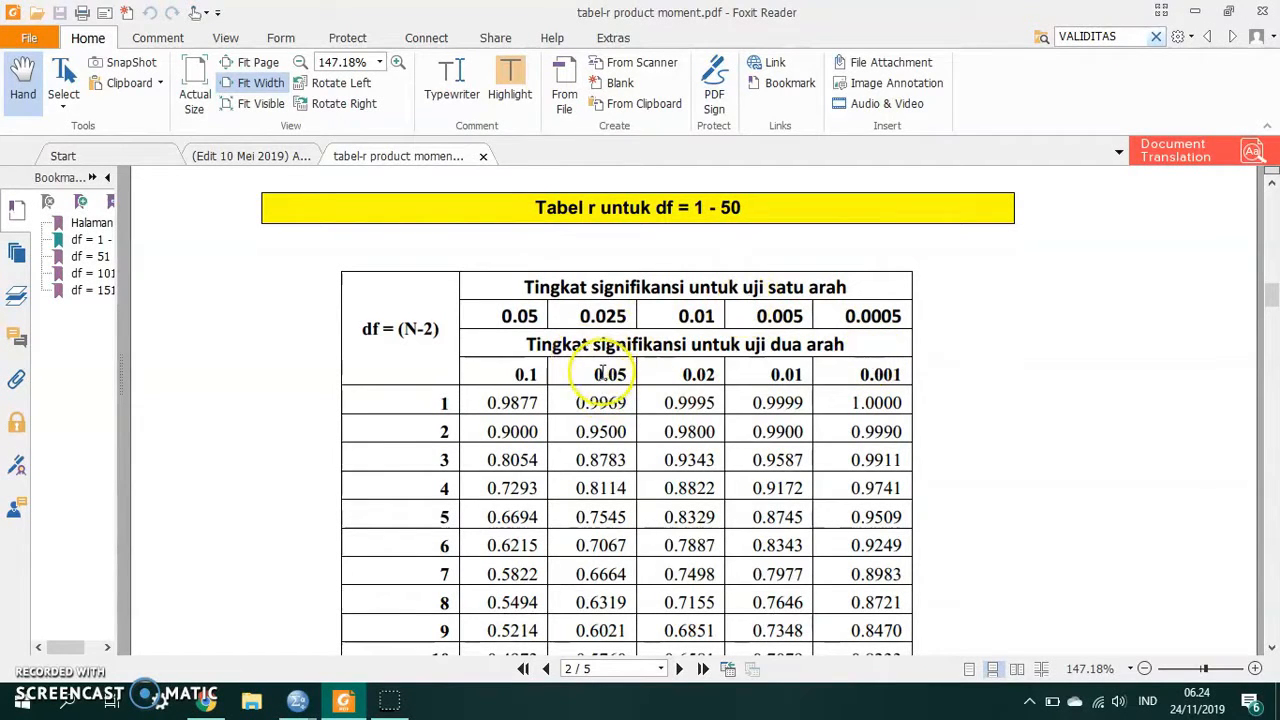
left_click_drag(583, 374, 570, 488)
left_click(593, 374)
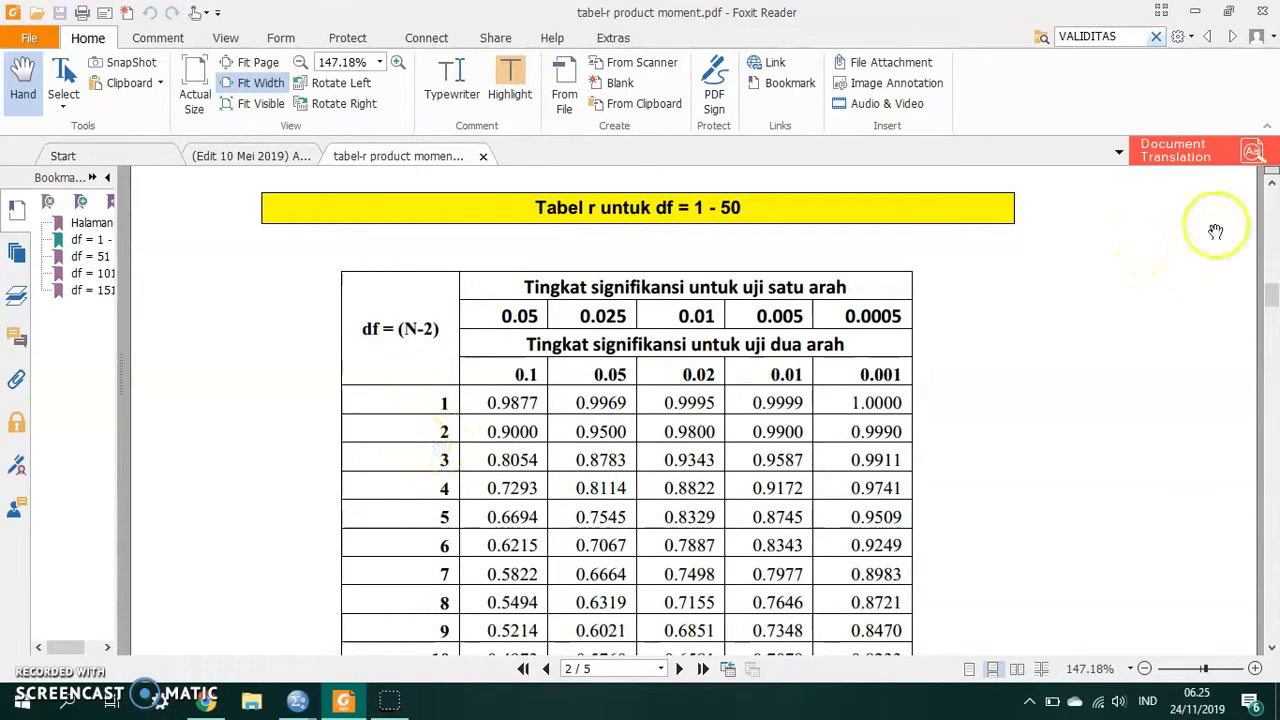
mouse_move(1270, 292)
left_mouse_down()
mouse_move(1270, 627)
mouse_move(1271, 300)
left_mouse_up()
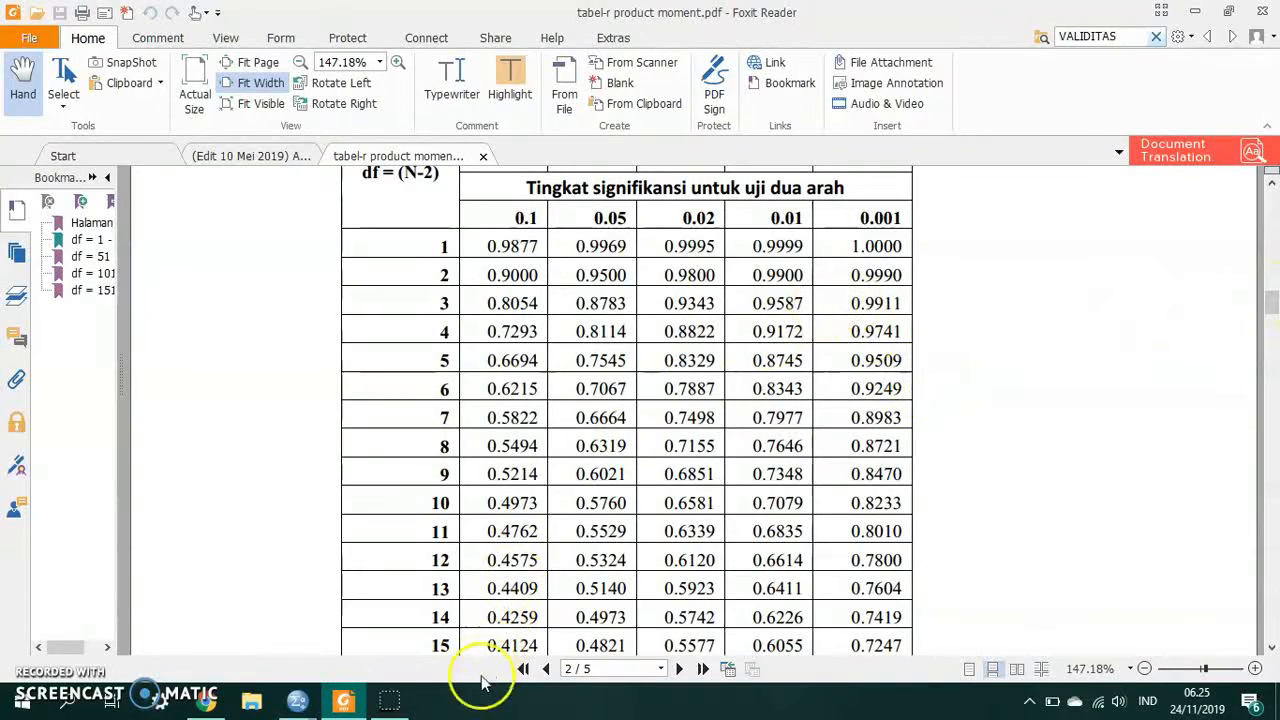
Step: Switch to SPSS, restore down the Output window and check the respondent rows in the Data Editor through the last one
left_click(297, 700)
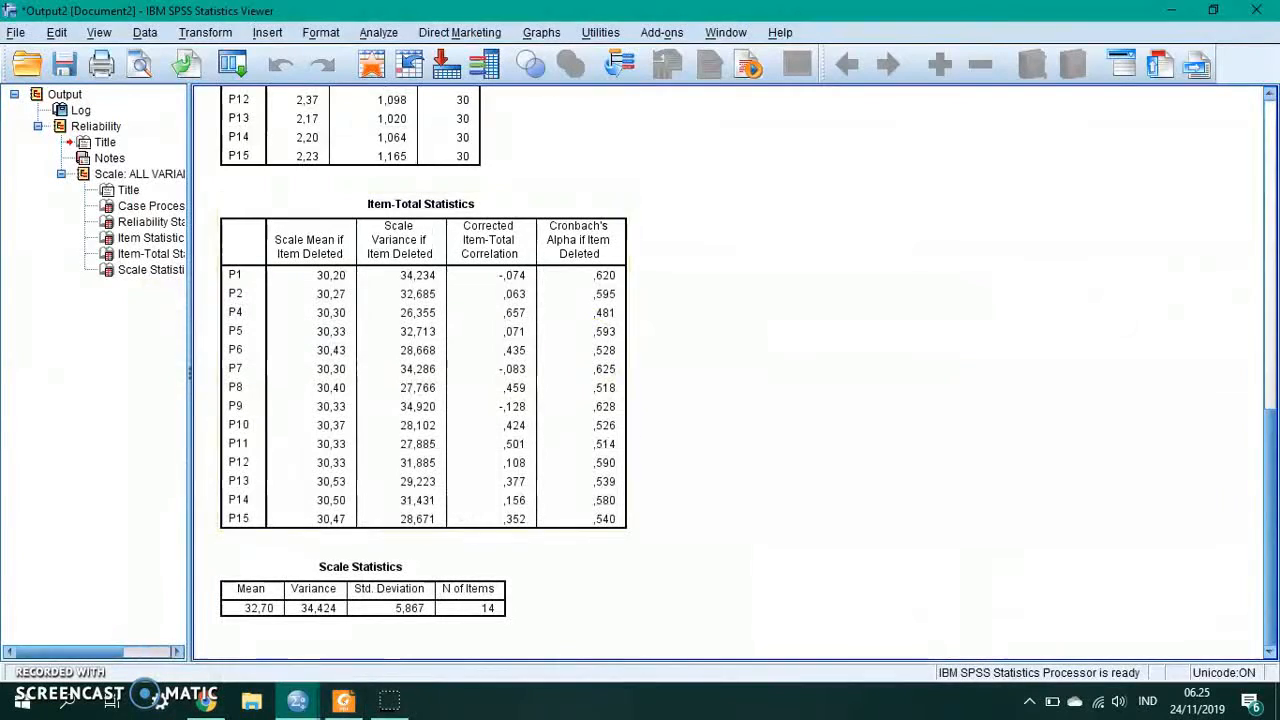
left_click(1211, 10)
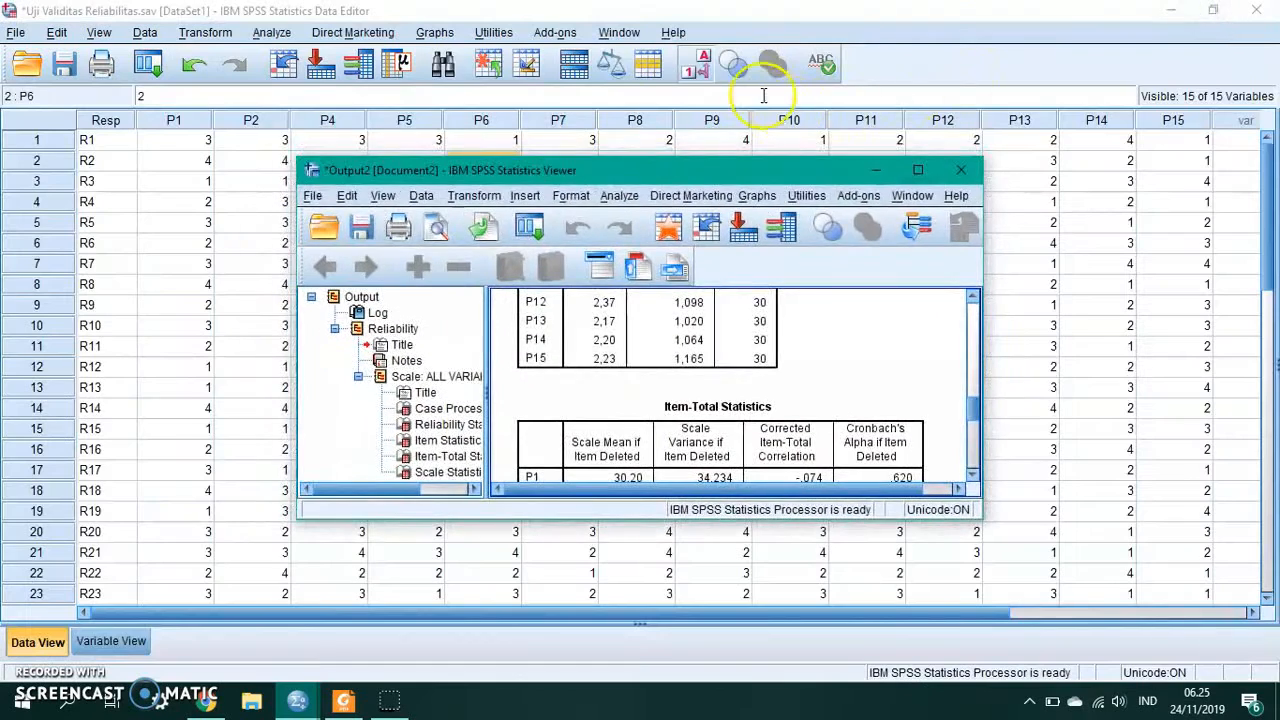
key("alt+Tab")
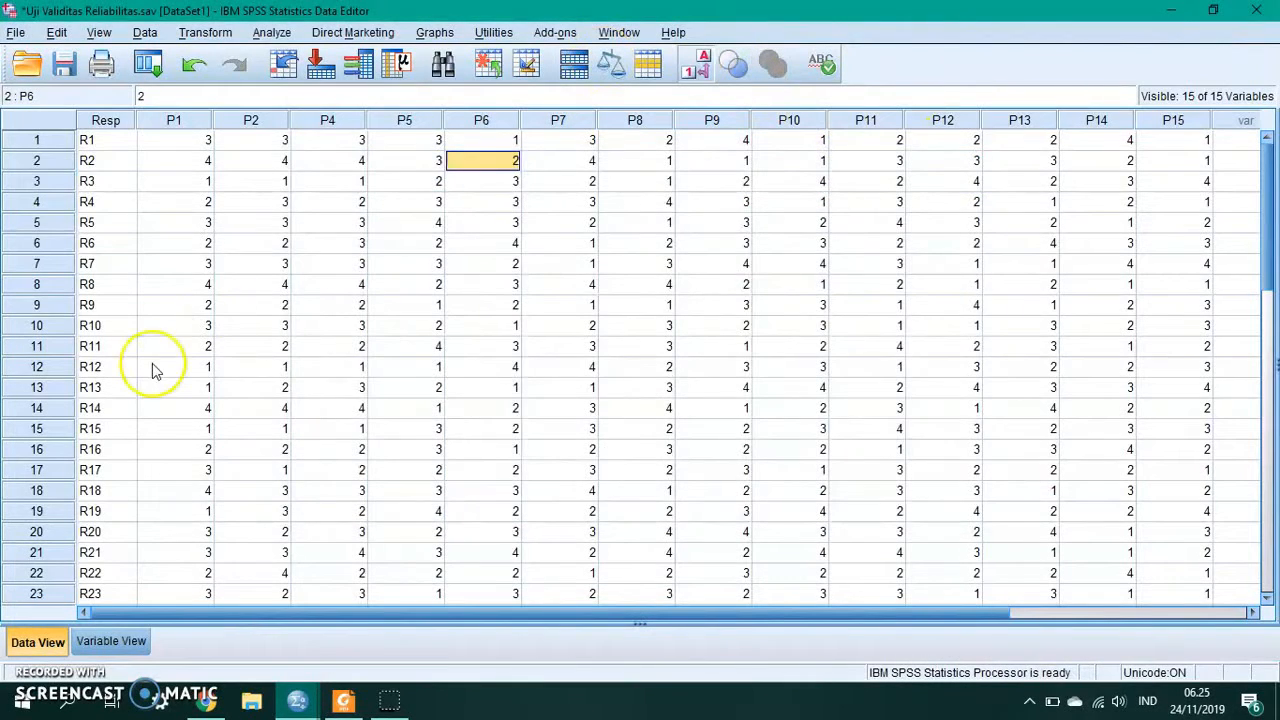
scroll(152, 367, "down", 4)
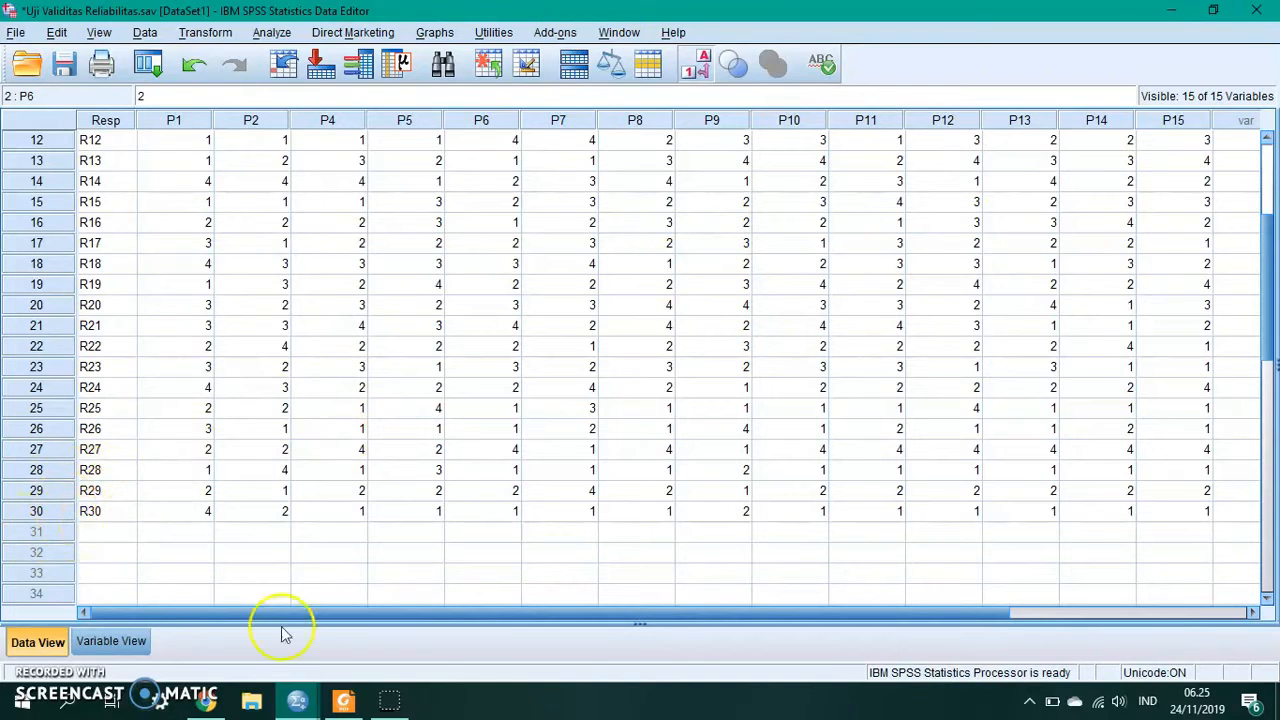
Step: Switch to Foxit Reader and find the df = 28 row in the r table
left_click(342, 700)
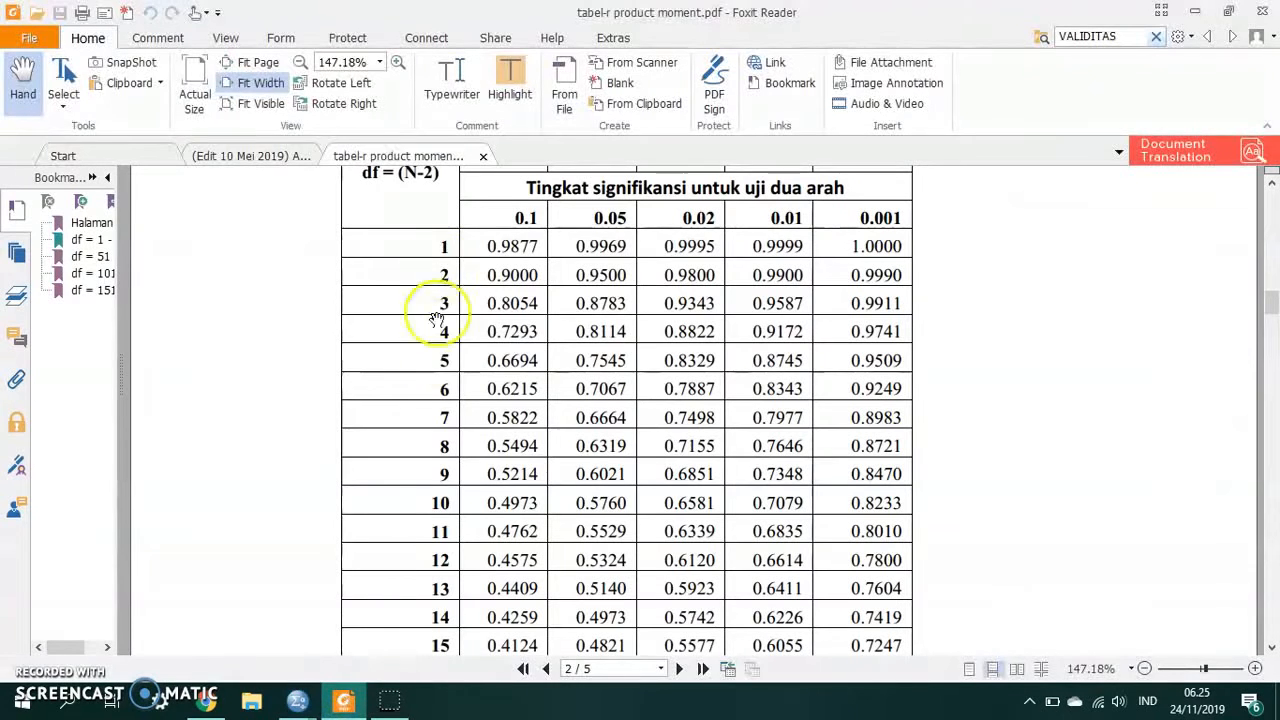
scroll(420, 455, "down", 3)
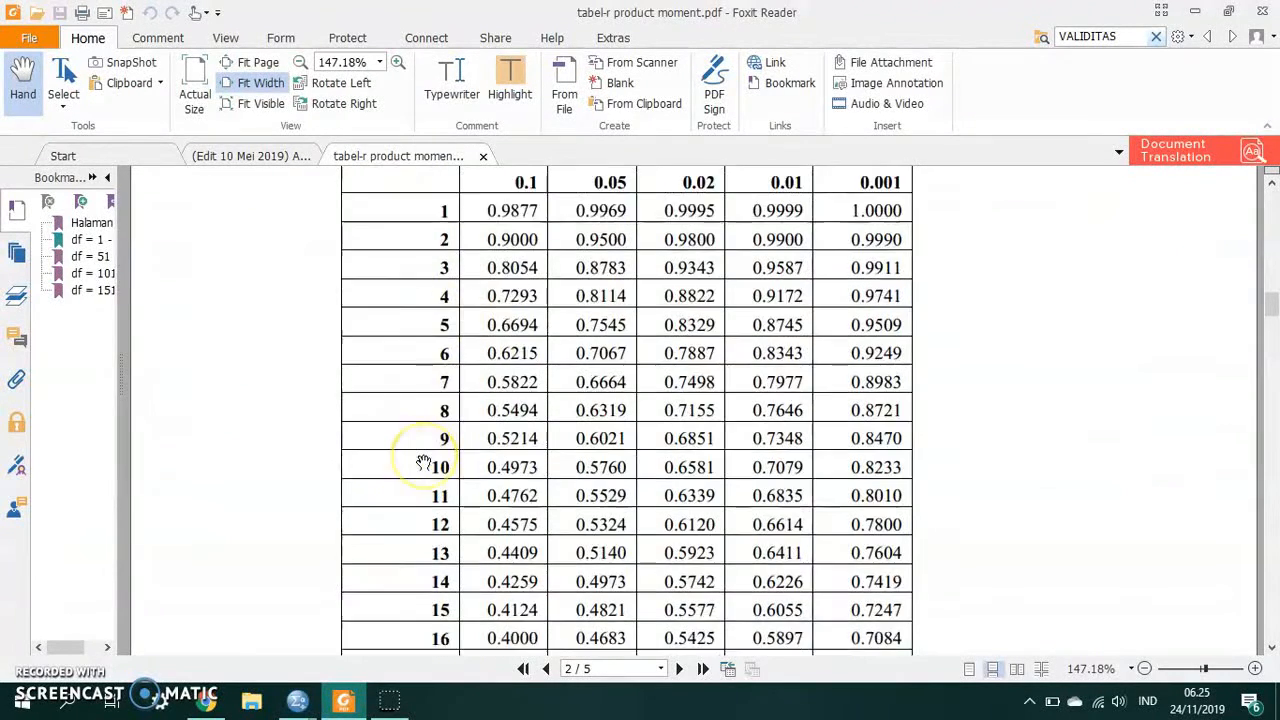
scroll(423, 458, "down", 3)
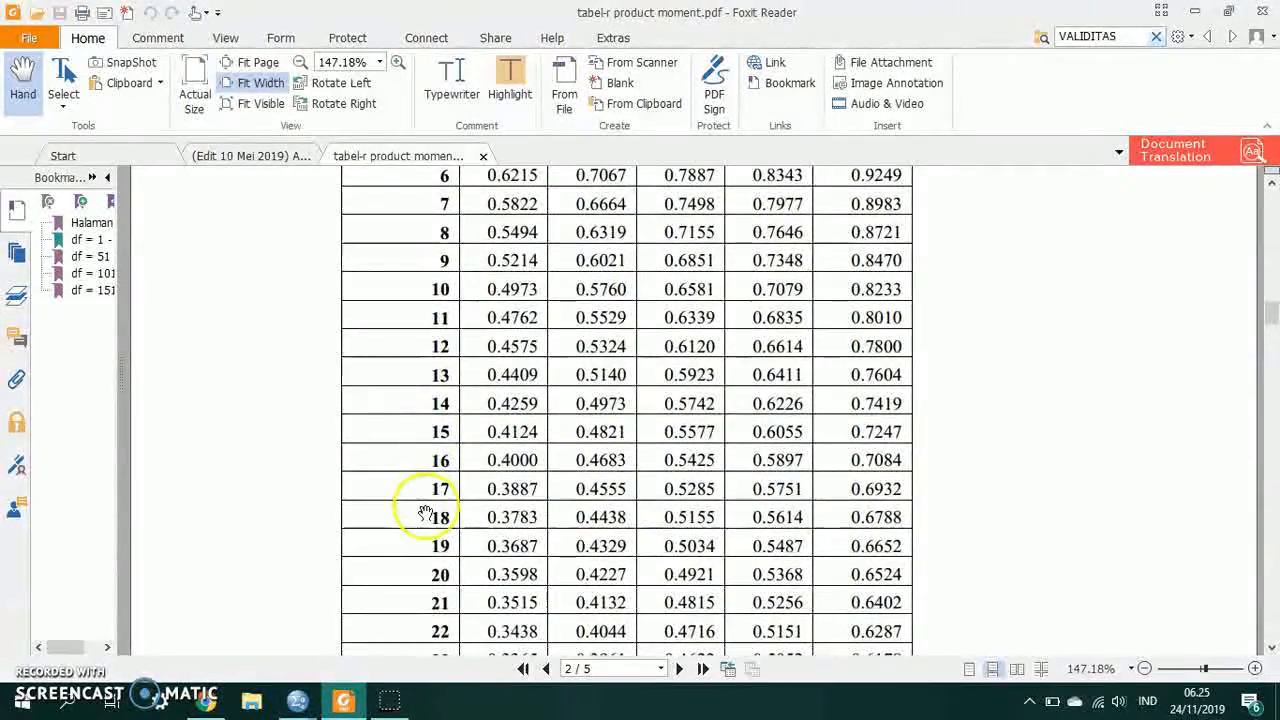
scroll(426, 514, "down", 5)
scroll(427, 508, "down", 1)
scroll(428, 510, "down", 1)
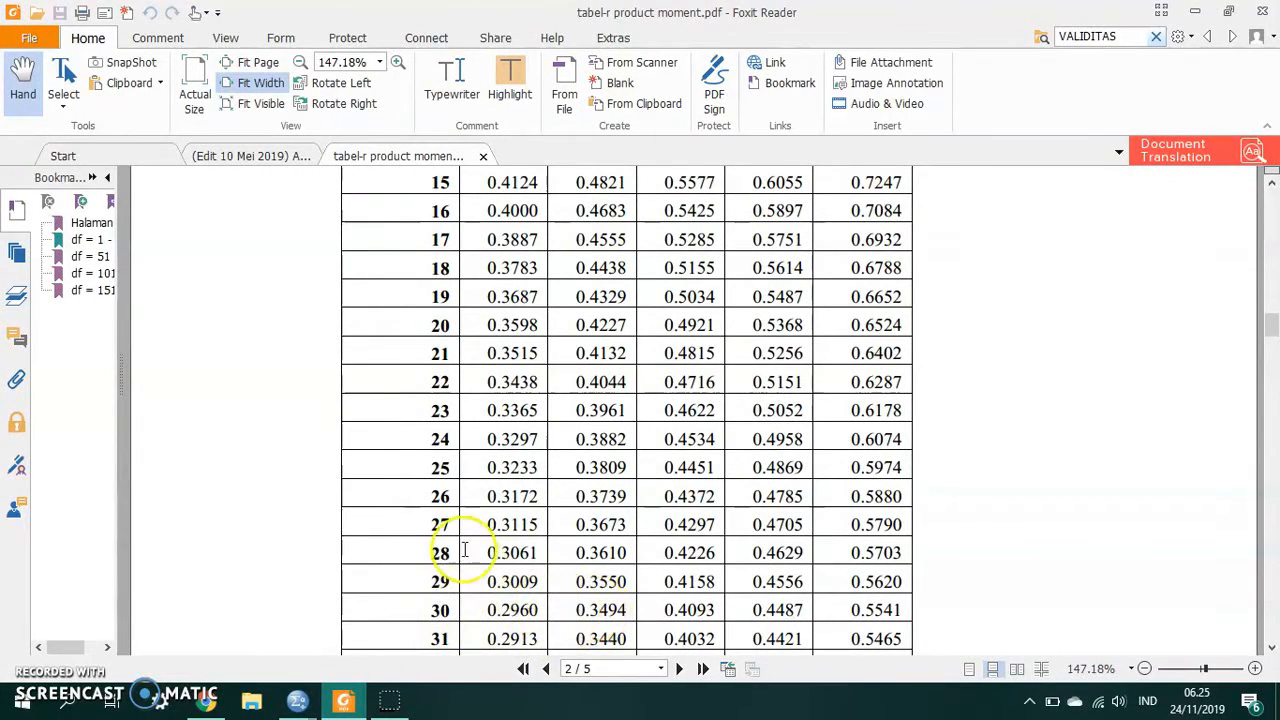
Step: Check the df = (N-2) header and select the value 0.3610 in the df 28 row under two-tailed 0.05
scroll(464, 550, "up", 10)
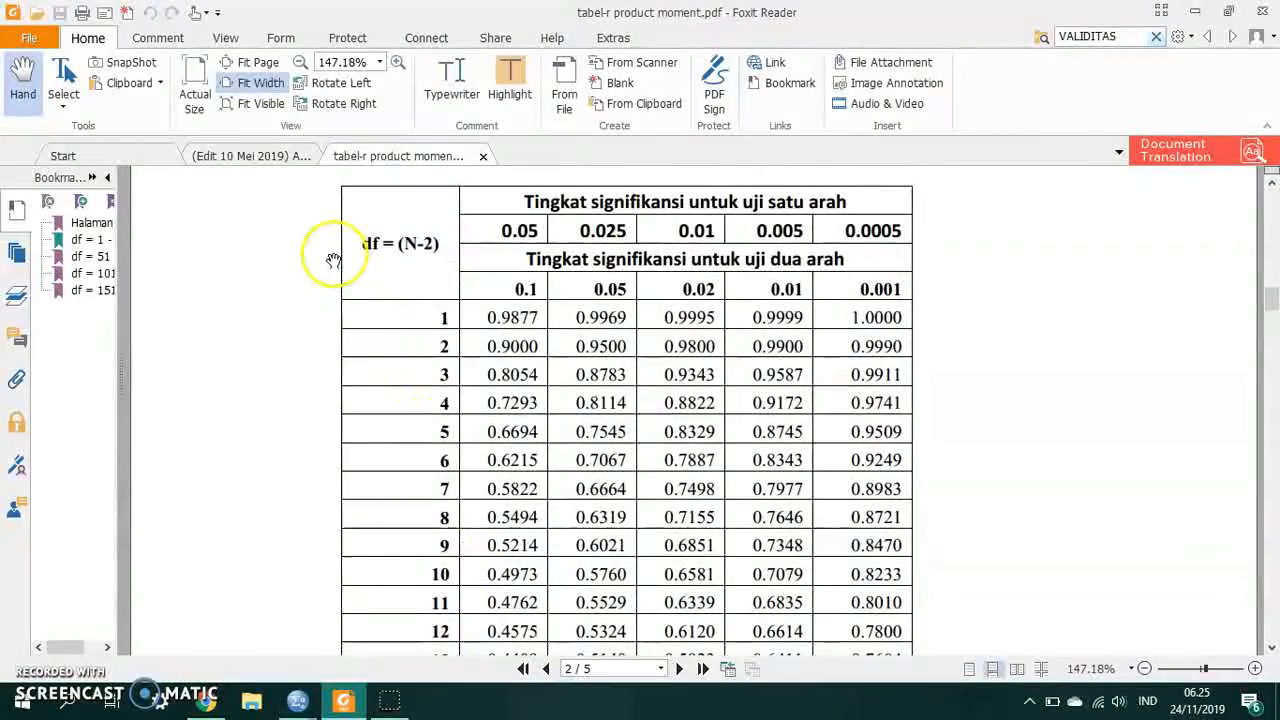
scroll(405, 248, "down", 8)
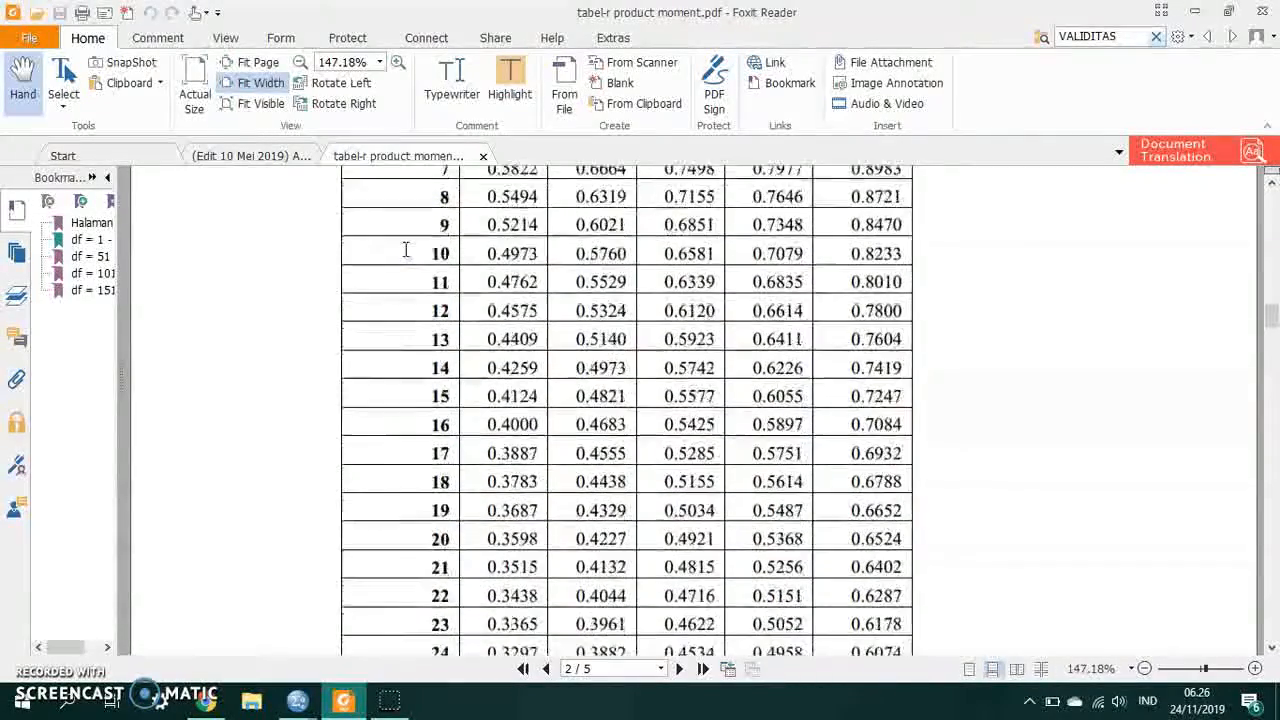
scroll(430, 600, "down", 3)
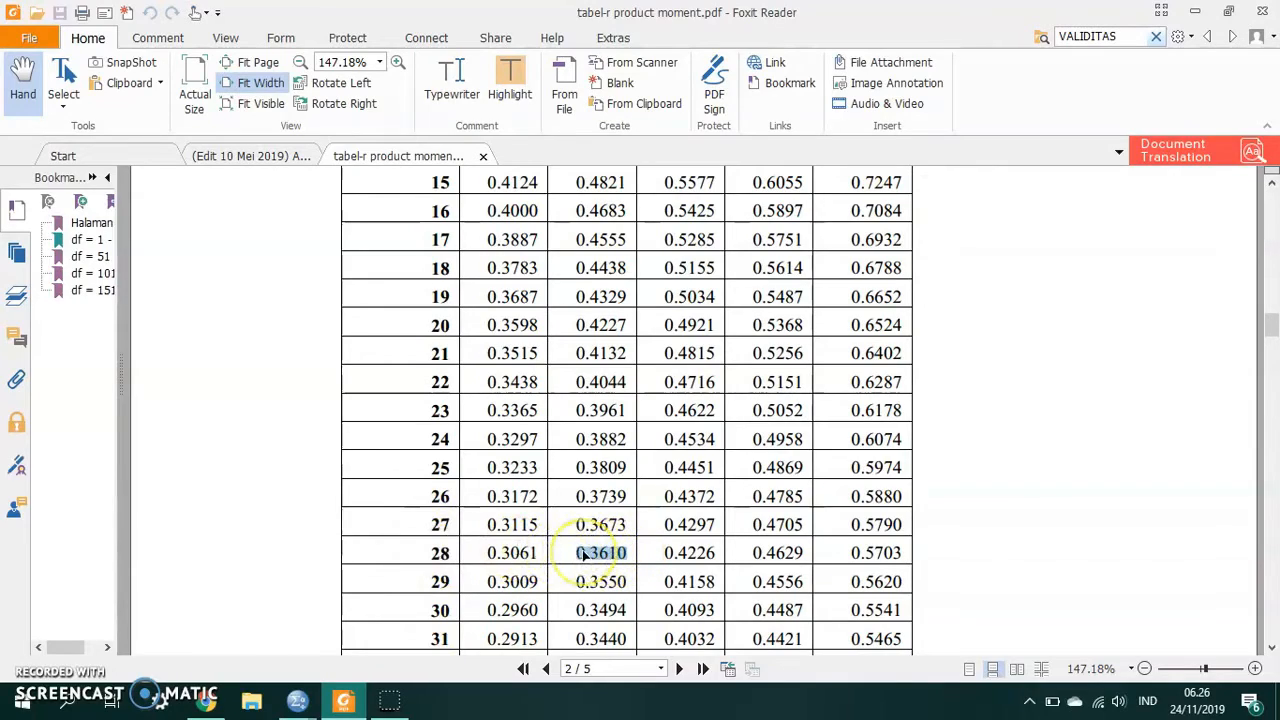
scroll(585, 555, "up", 10)
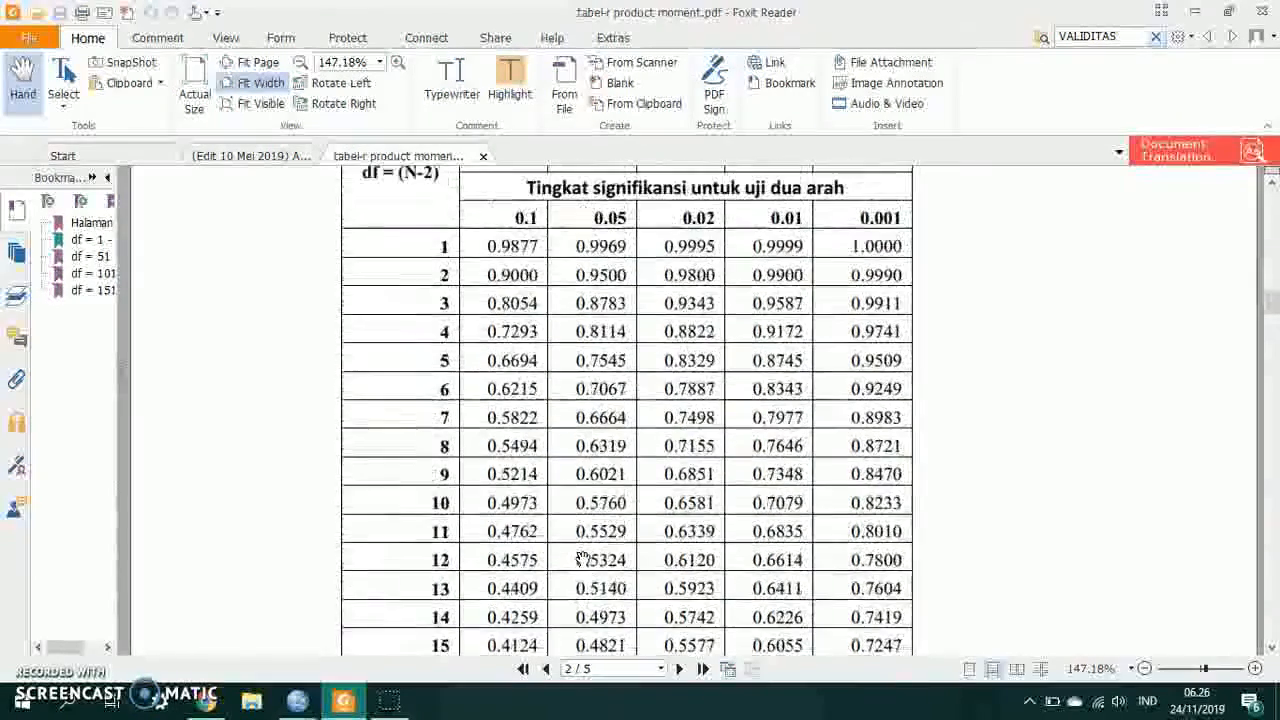
scroll(585, 553, "down", 10)
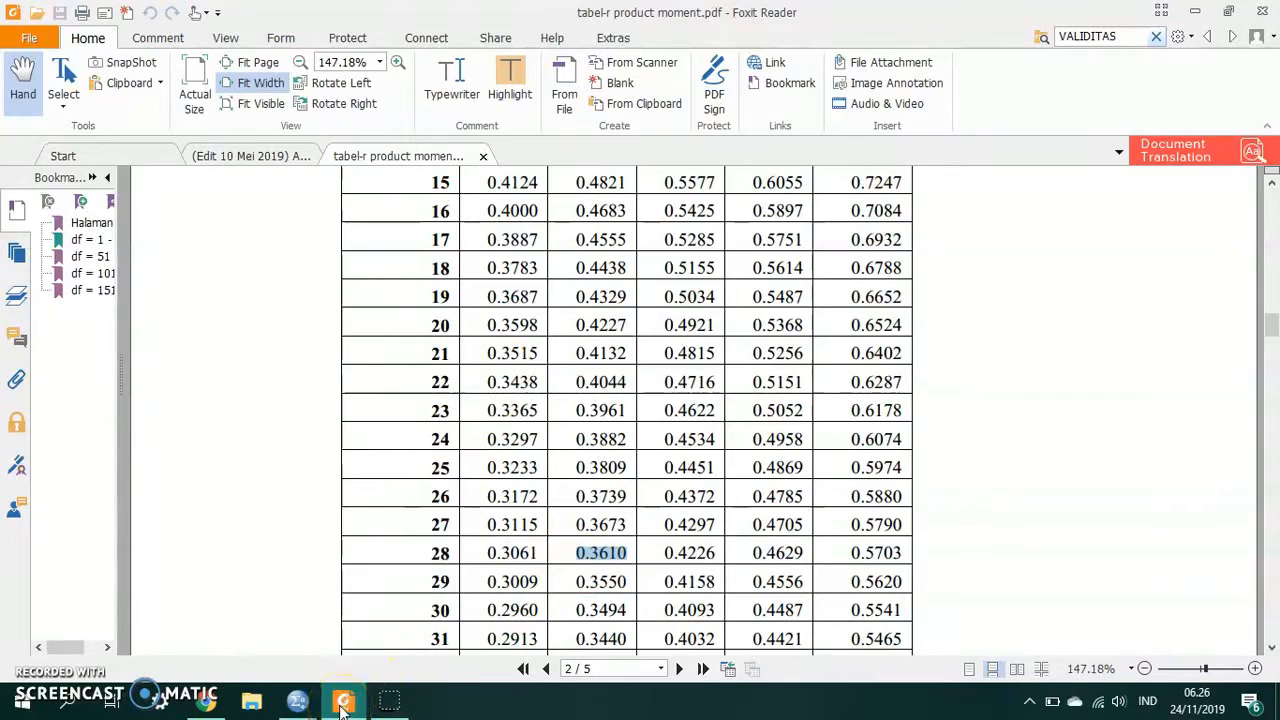
Step: Alternate between the r table and the SPSS windows, ending at the SPSS Output window with Foxit Reader minimized
left_click(342, 707)
left_click(343, 713)
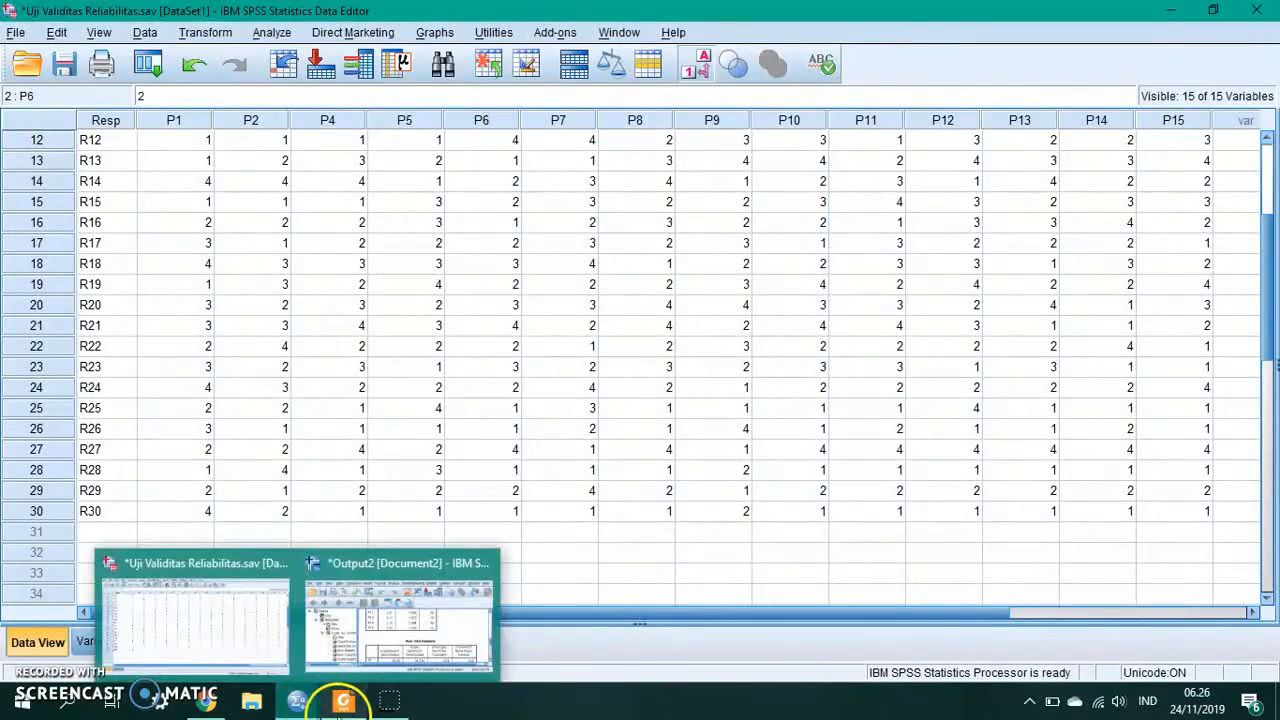
left_click(341, 708)
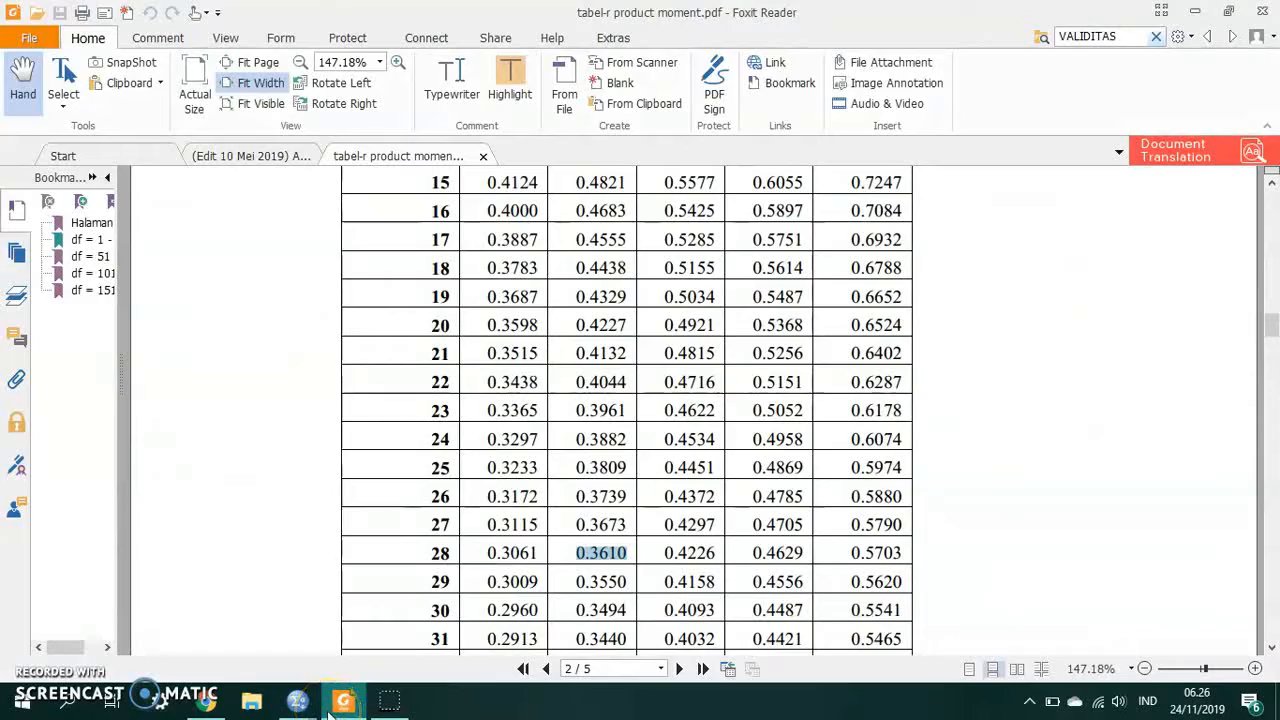
mouse_move(300, 705)
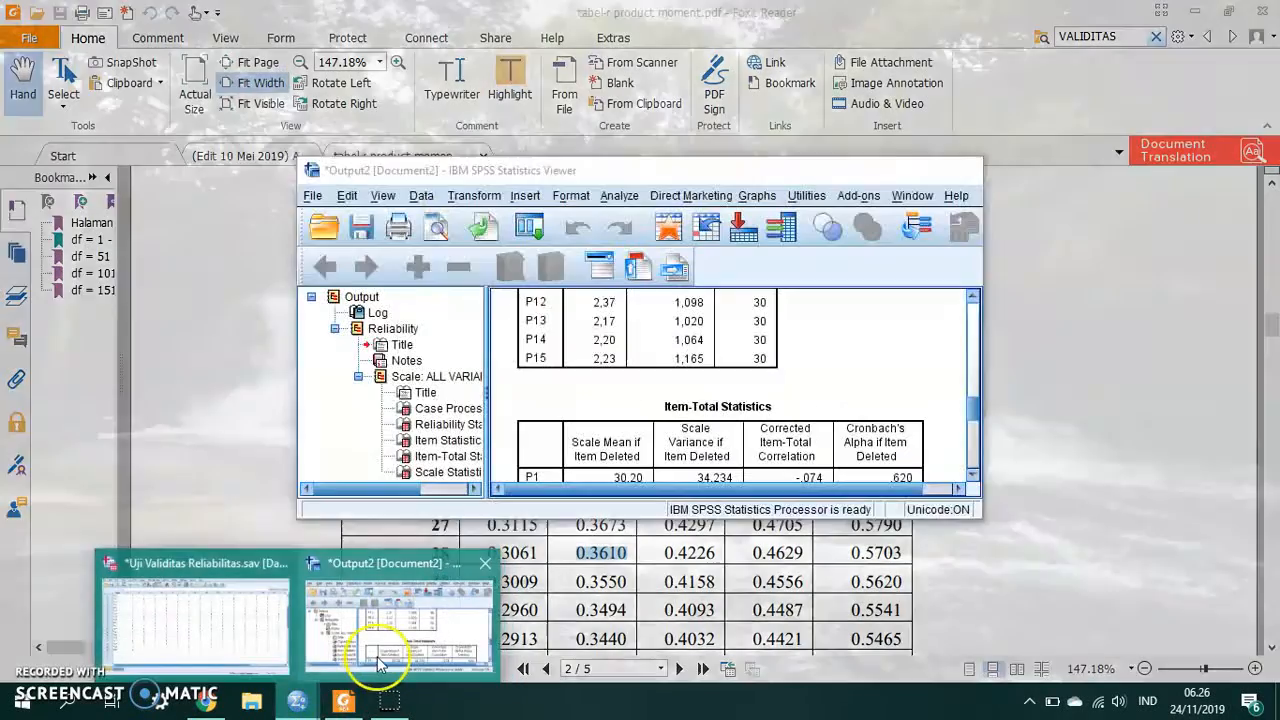
left_click(374, 657)
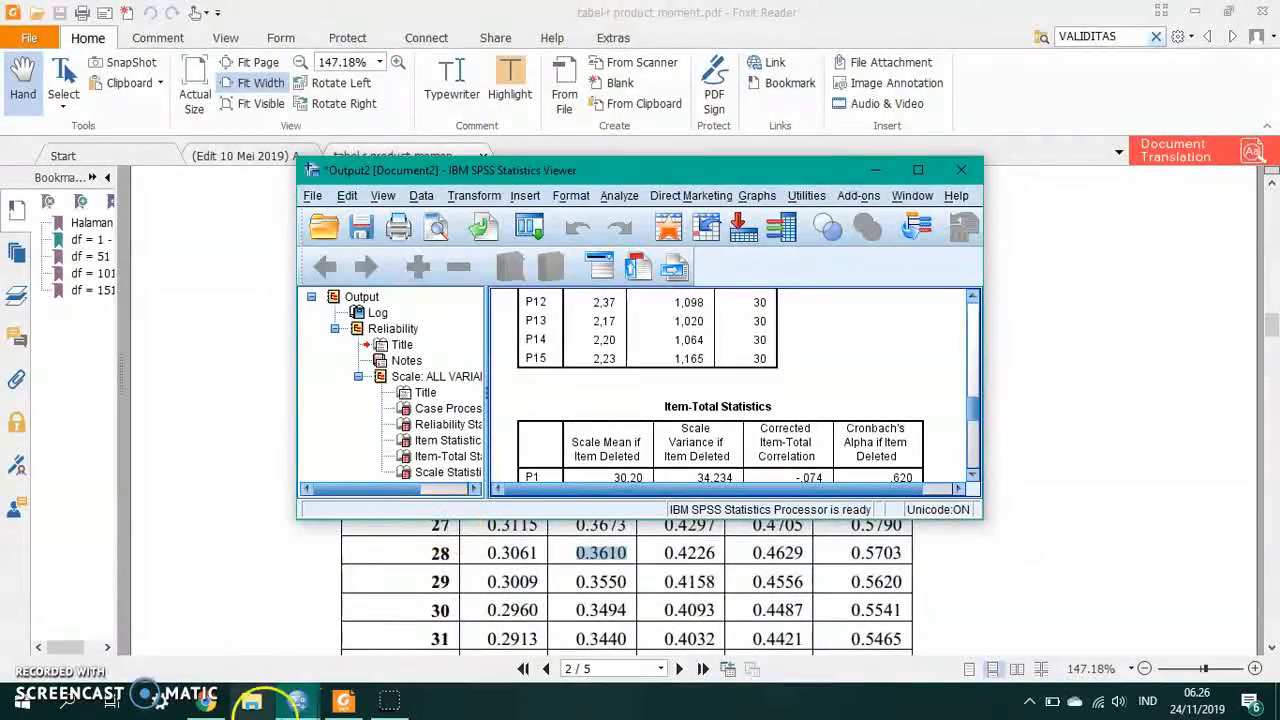
left_click(342, 705)
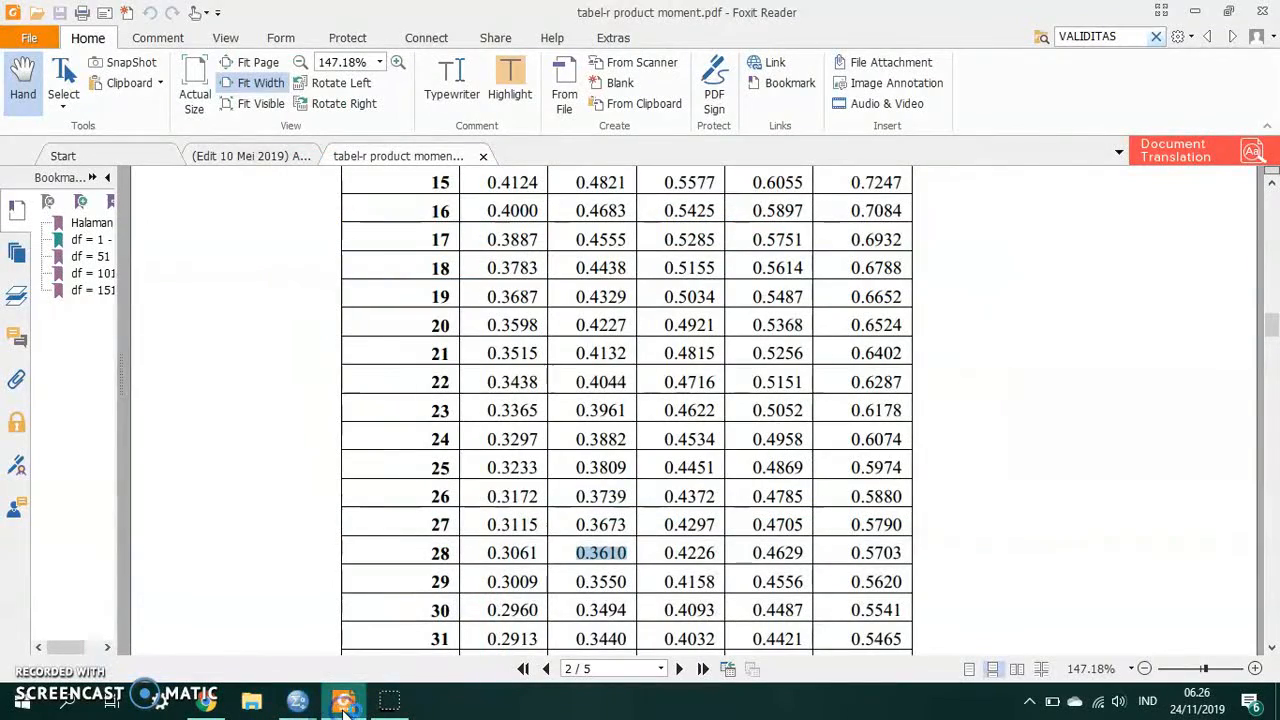
left_click(342, 705)
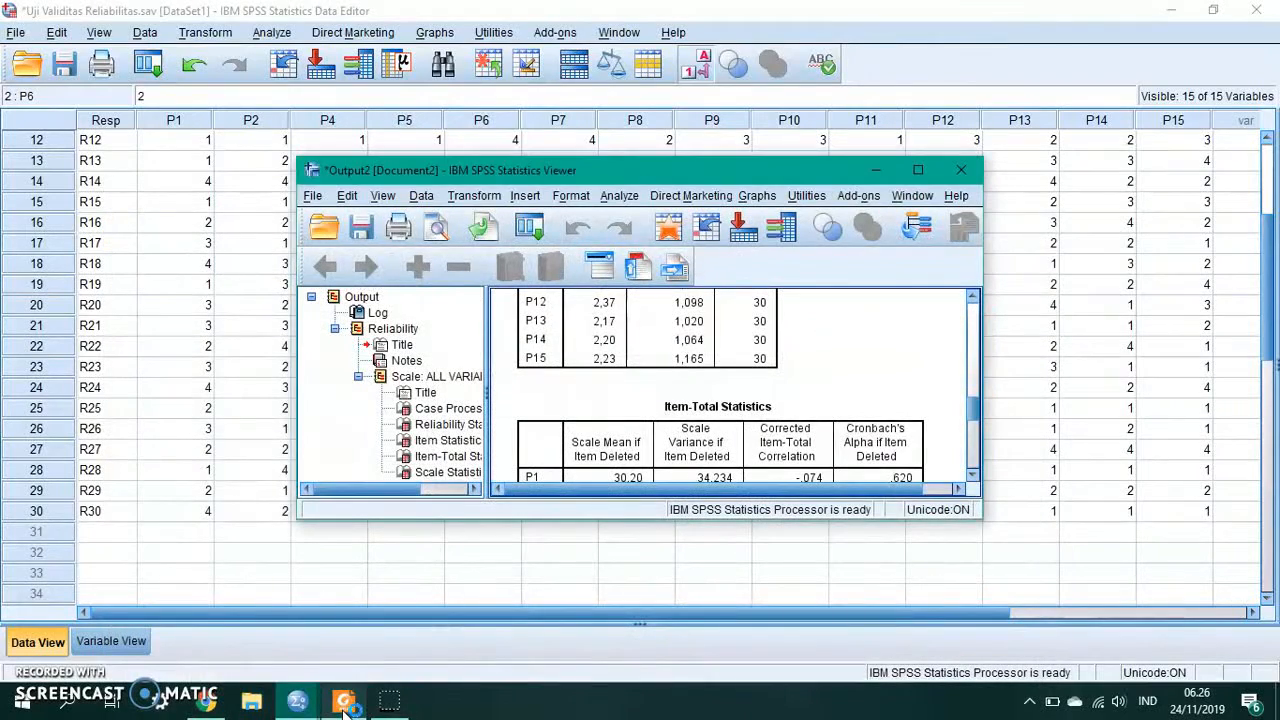
Step: Minimize the SPSS Data Editor and select the Item-Total Statistics table in the Output window
left_click(528, 423)
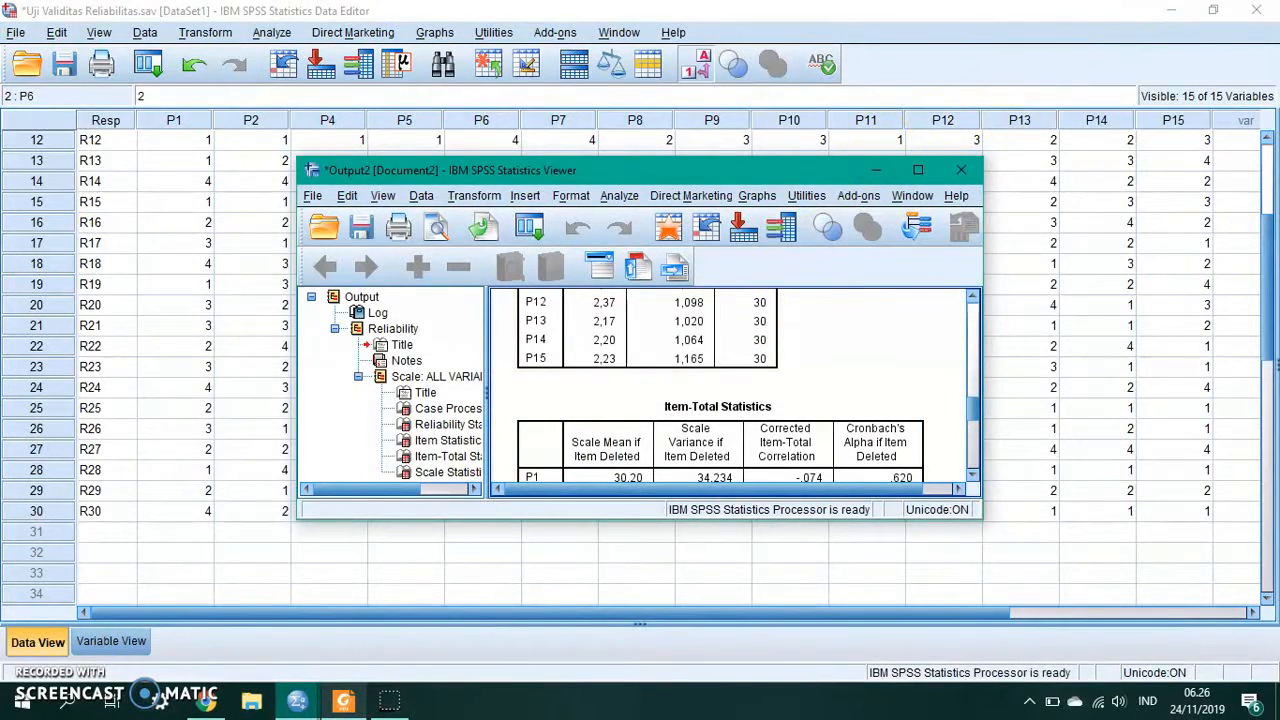
left_click(1165, 11)
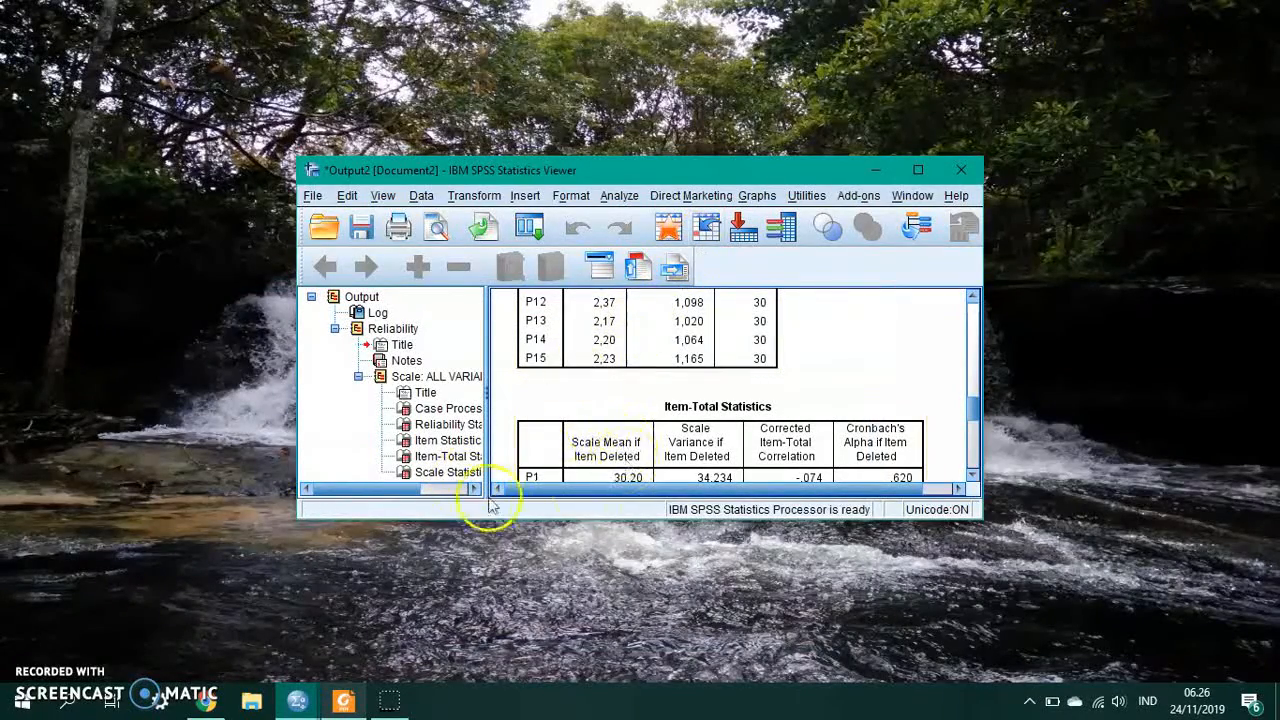
left_click(389, 704)
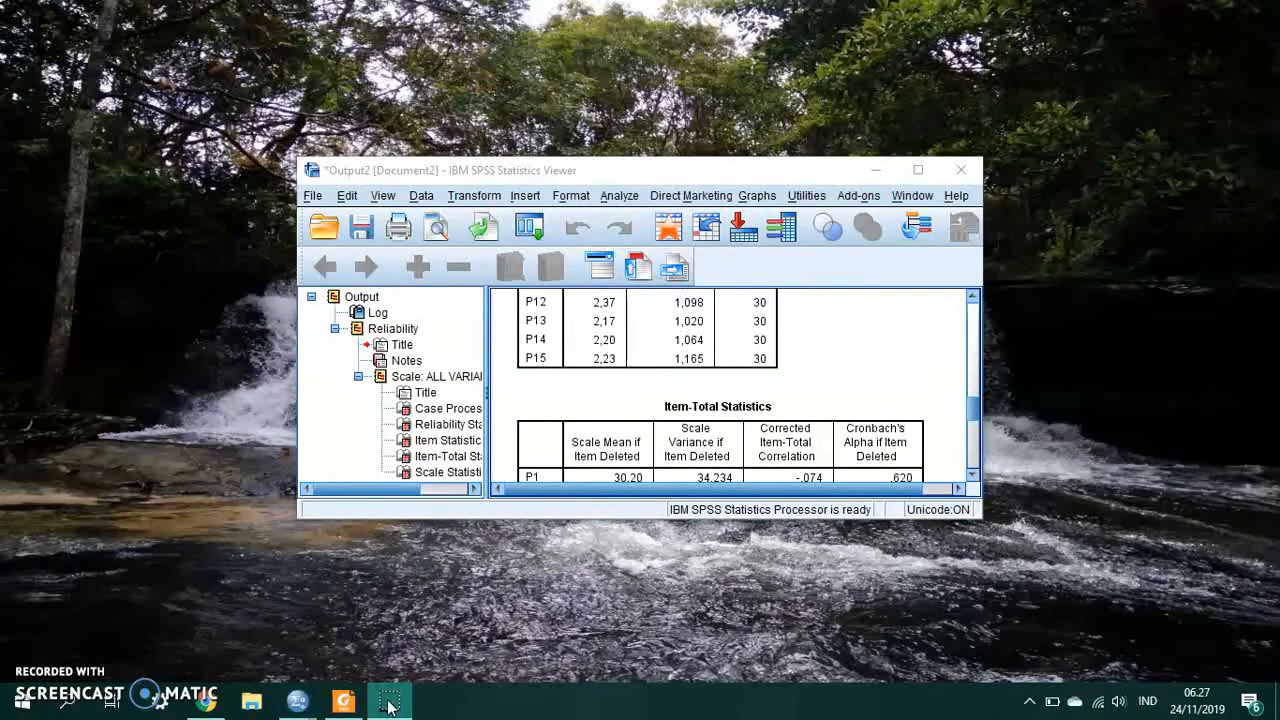
left_click(431, 586)
left_click(623, 451)
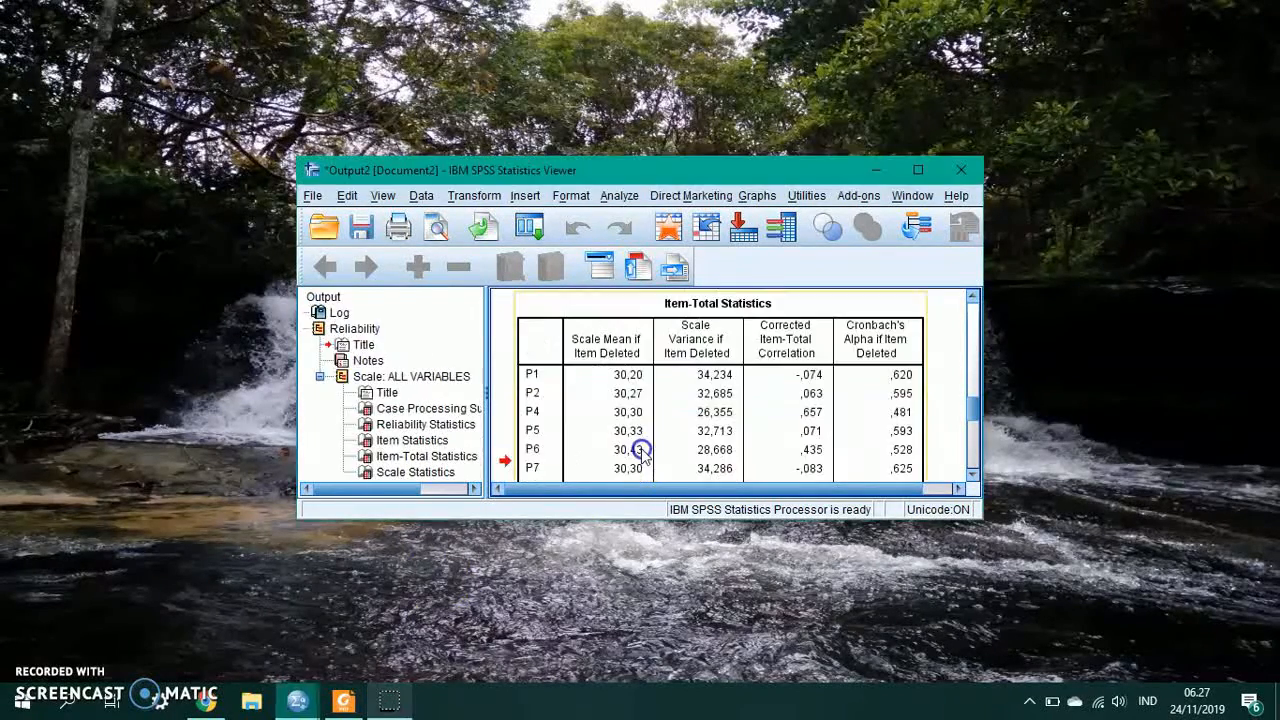
Step: Maximize the Output window and examine the Corrected Item-Total Correlation of items P1 to P15 against the r table value
left_click(390, 704)
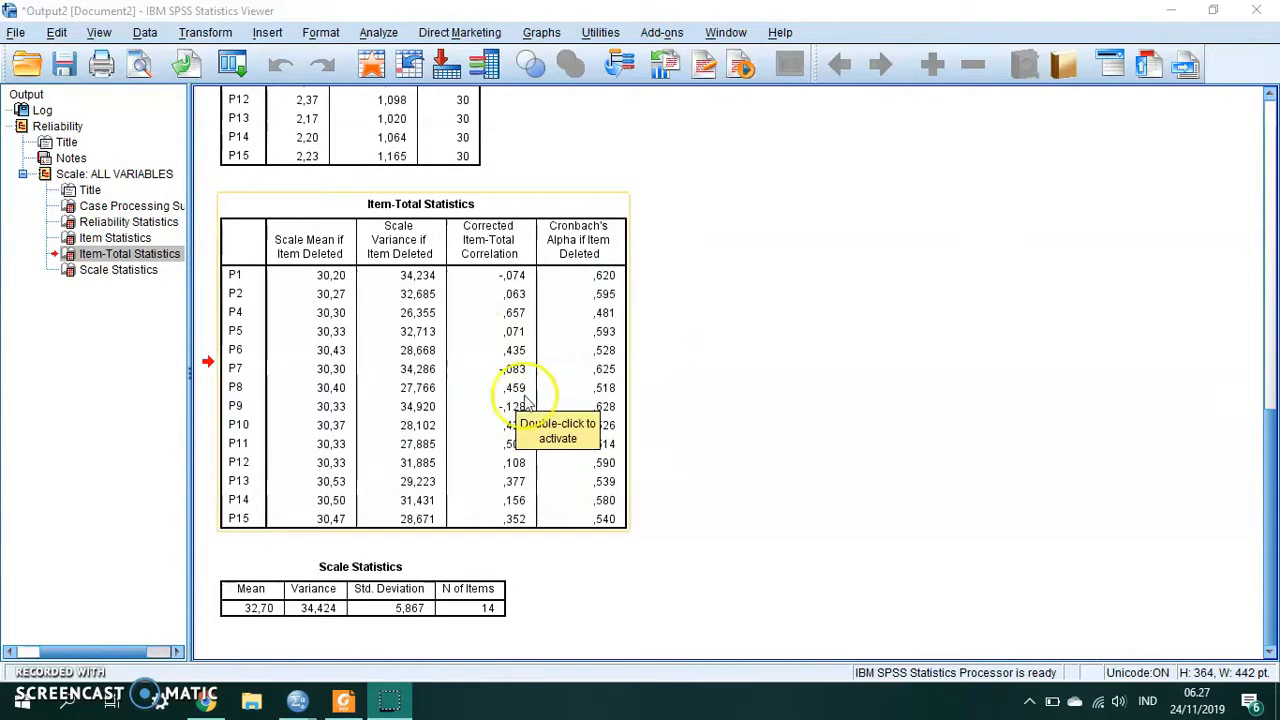
left_click(539, 498)
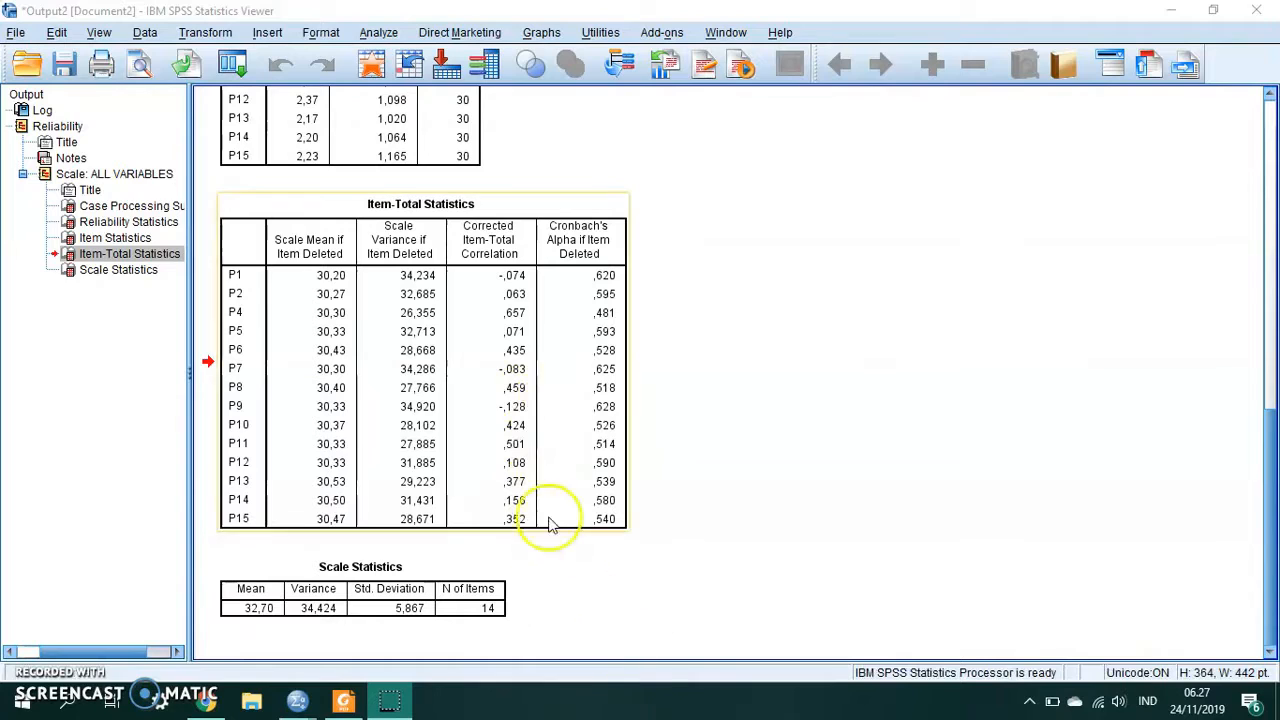
left_click(535, 432)
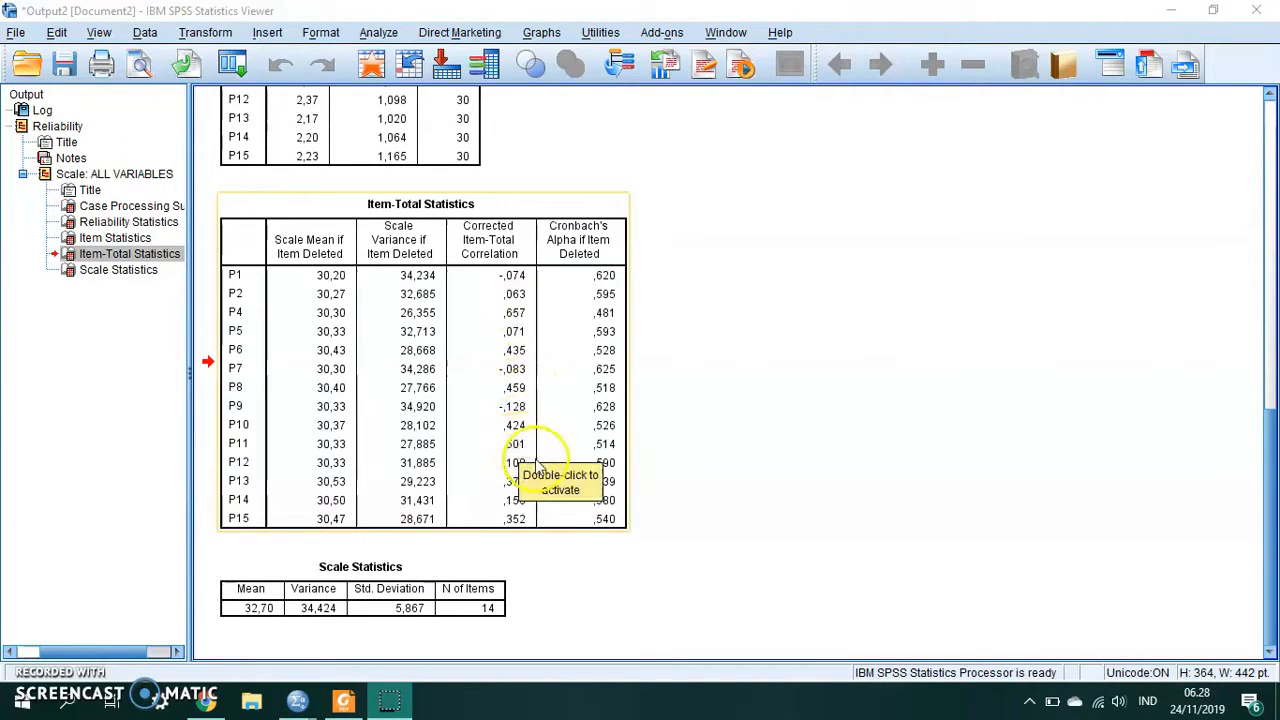
left_click(519, 485)
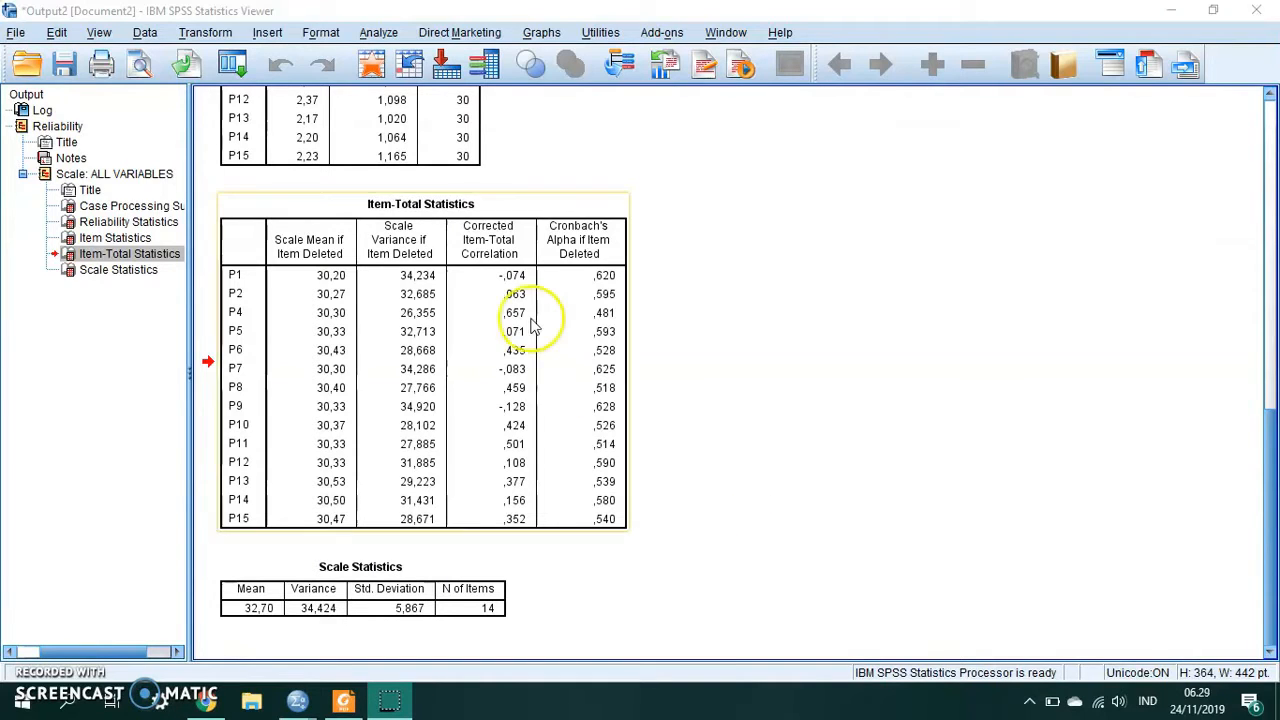
left_click(228, 522)
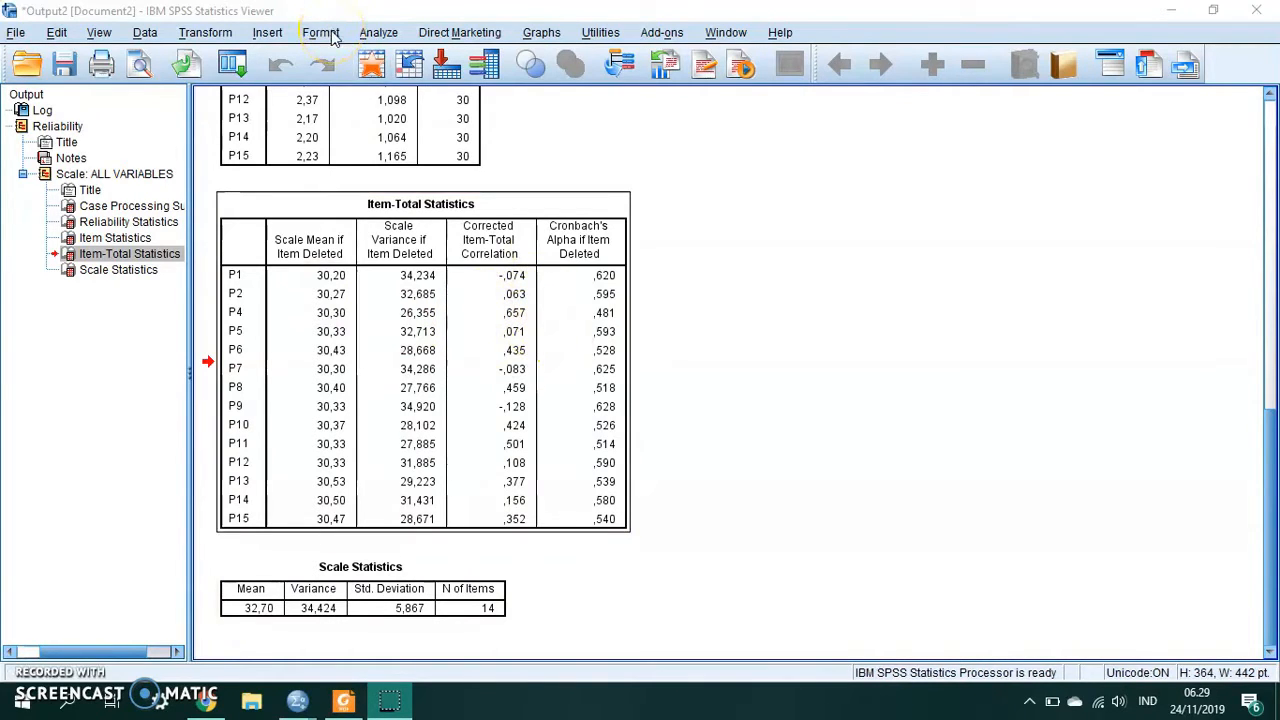
Step: Reopen Reliability Analysis, remove all variables from the Items list, and move the dialog clear of the Item-Total Statistics table
left_click(377, 34)
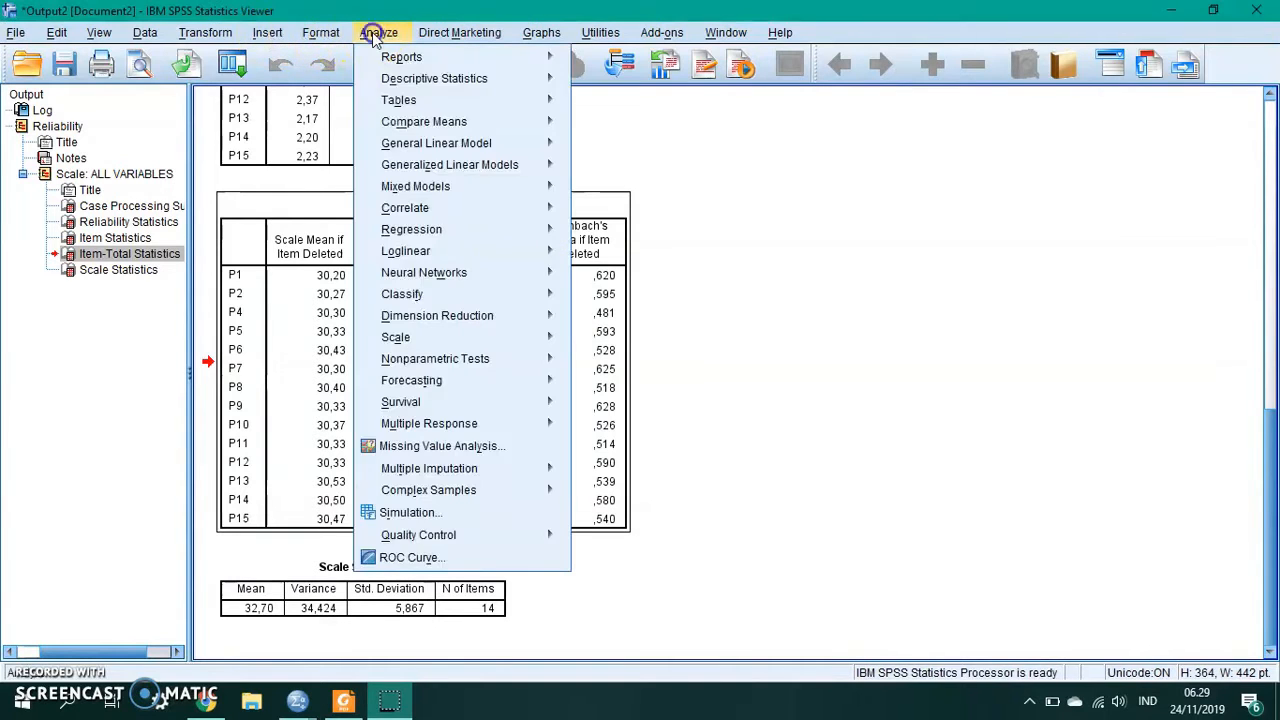
mouse_move(503, 340)
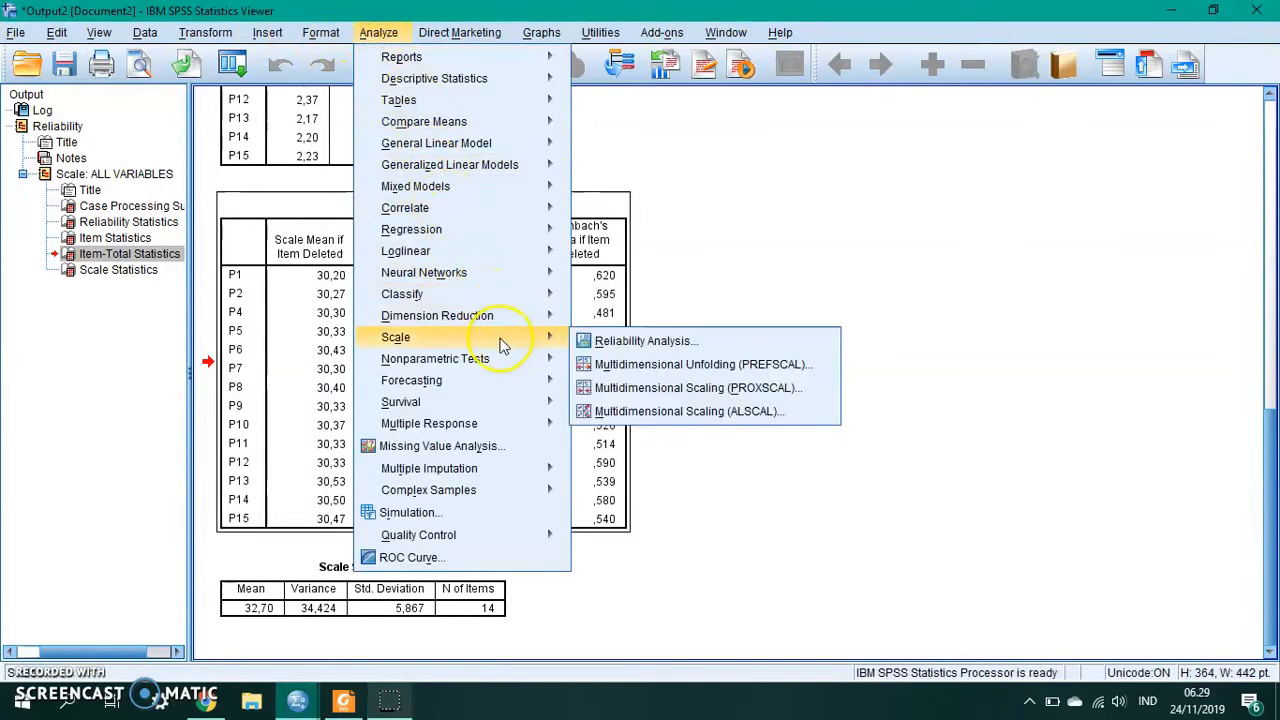
left_click(594, 345)
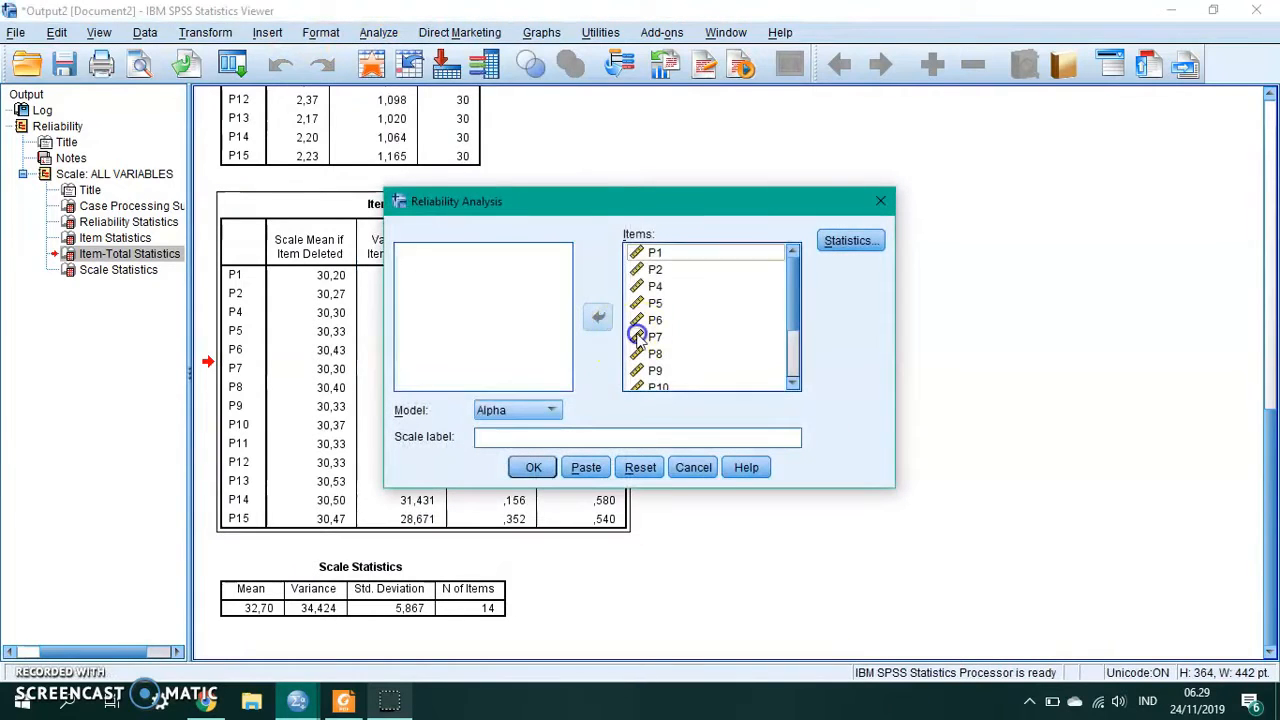
left_click(640, 337)
key("ctrl+a")
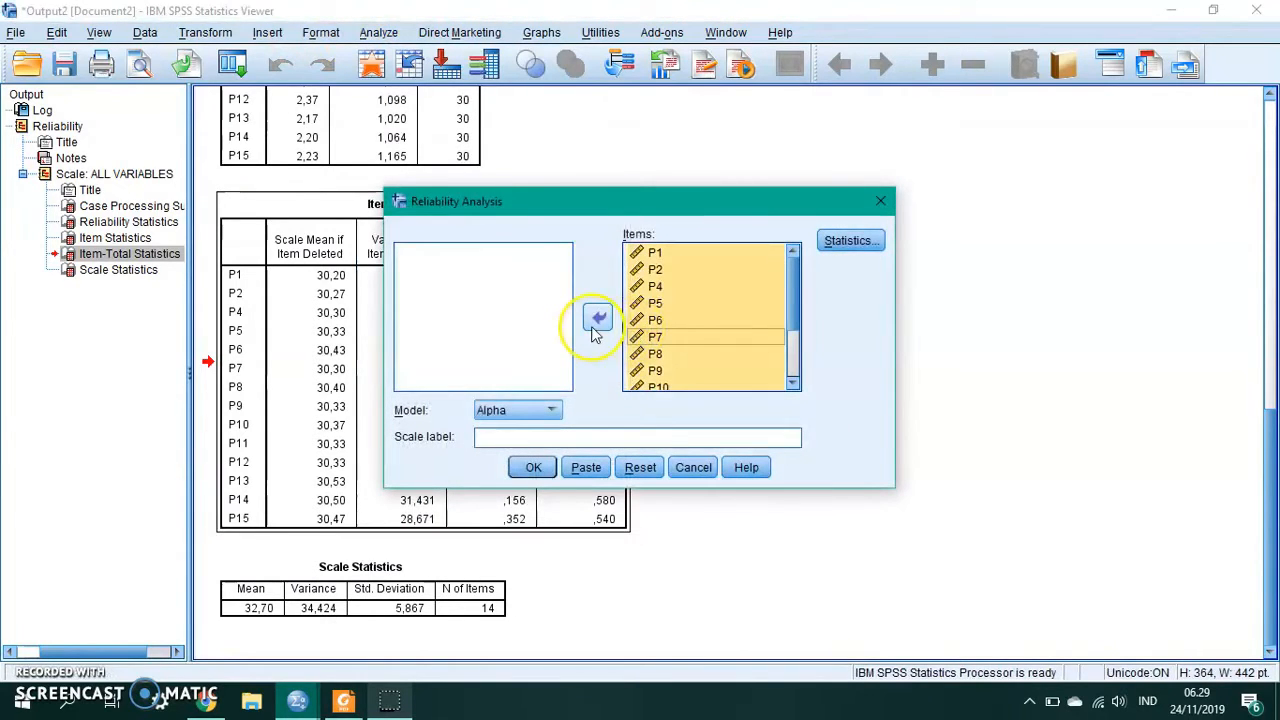
left_click(597, 320)
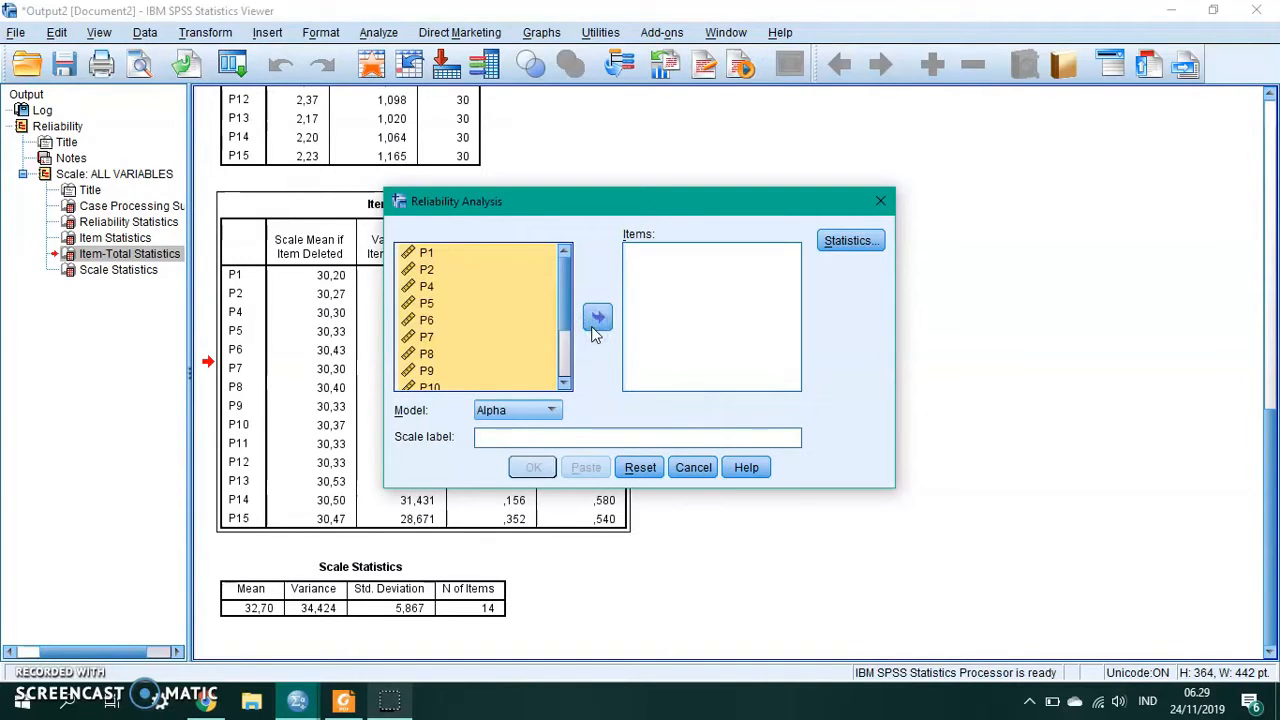
left_click_drag(651, 201, 985, 158)
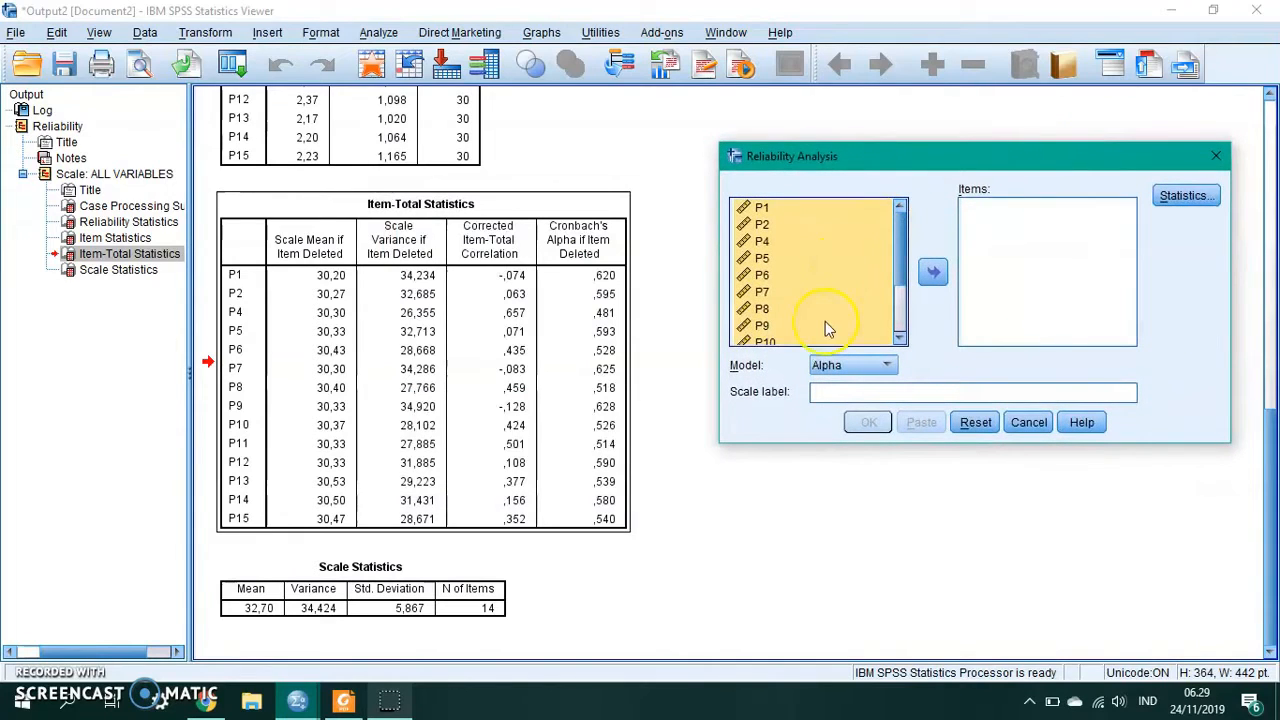
Step: Add P4 to the analysis items, taking the mistakenly added P2 back out
left_click(762, 226)
left_click(932, 273)
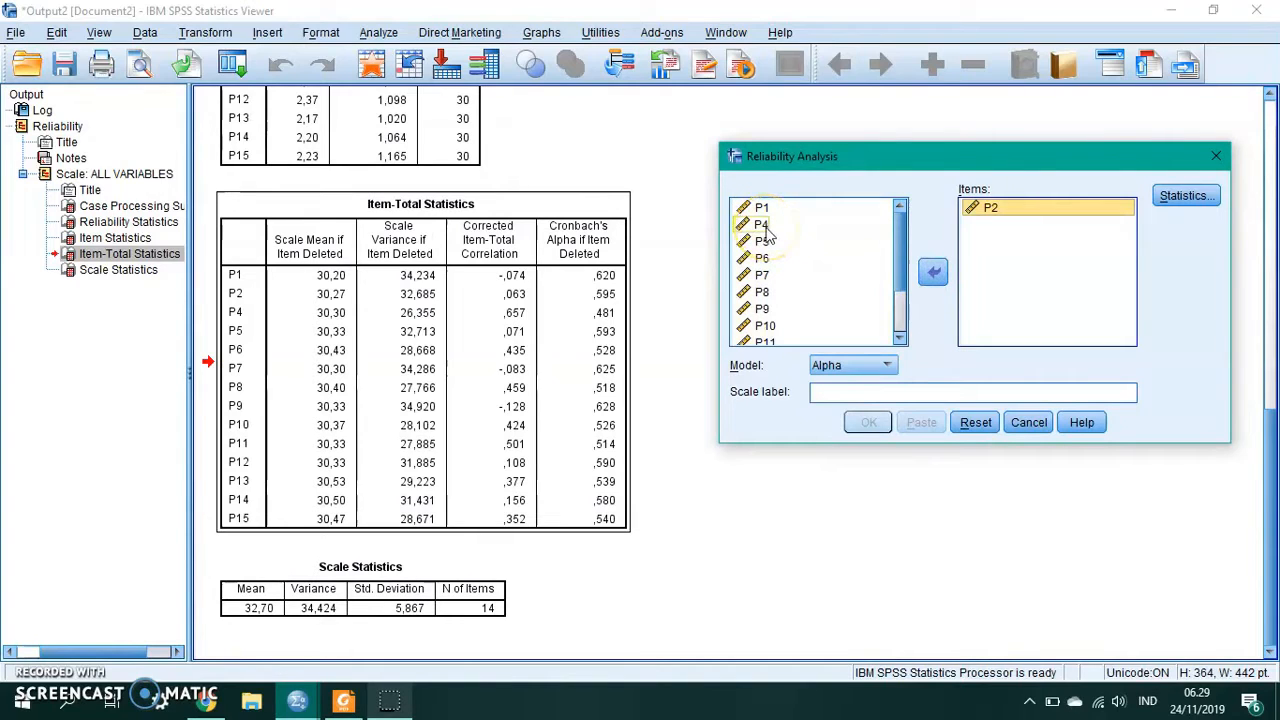
left_click(762, 226)
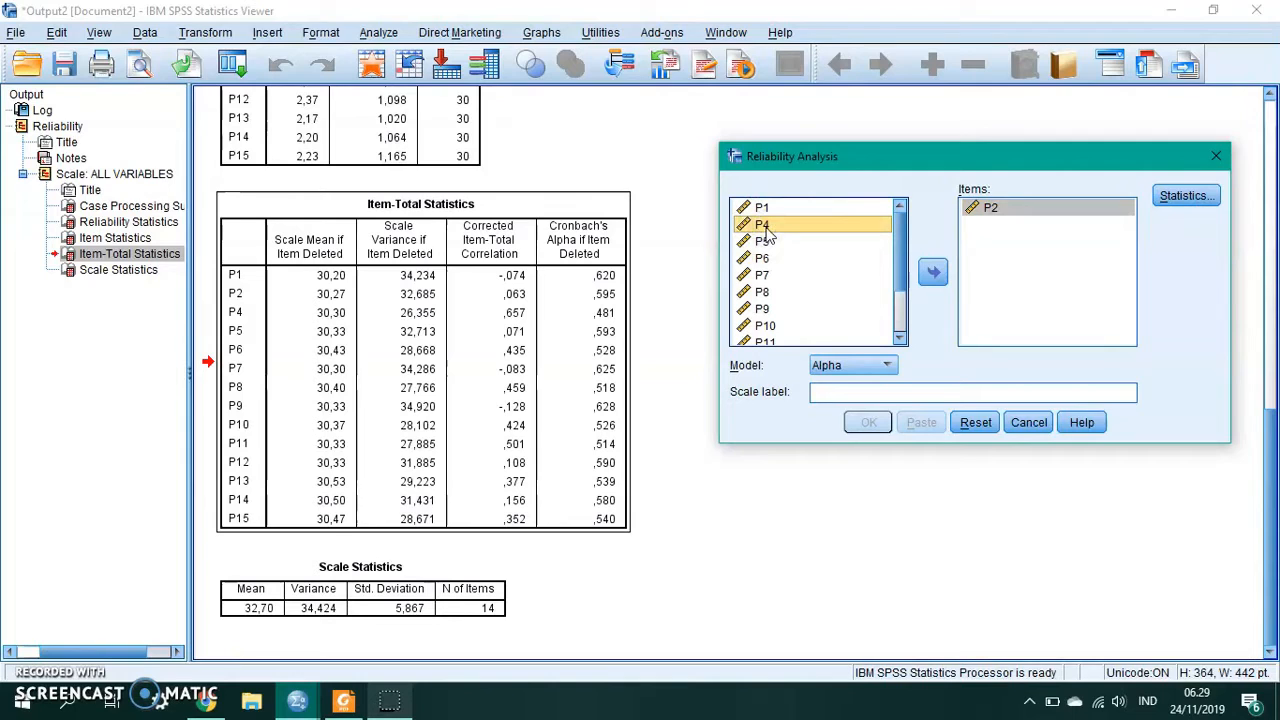
left_click(933, 273)
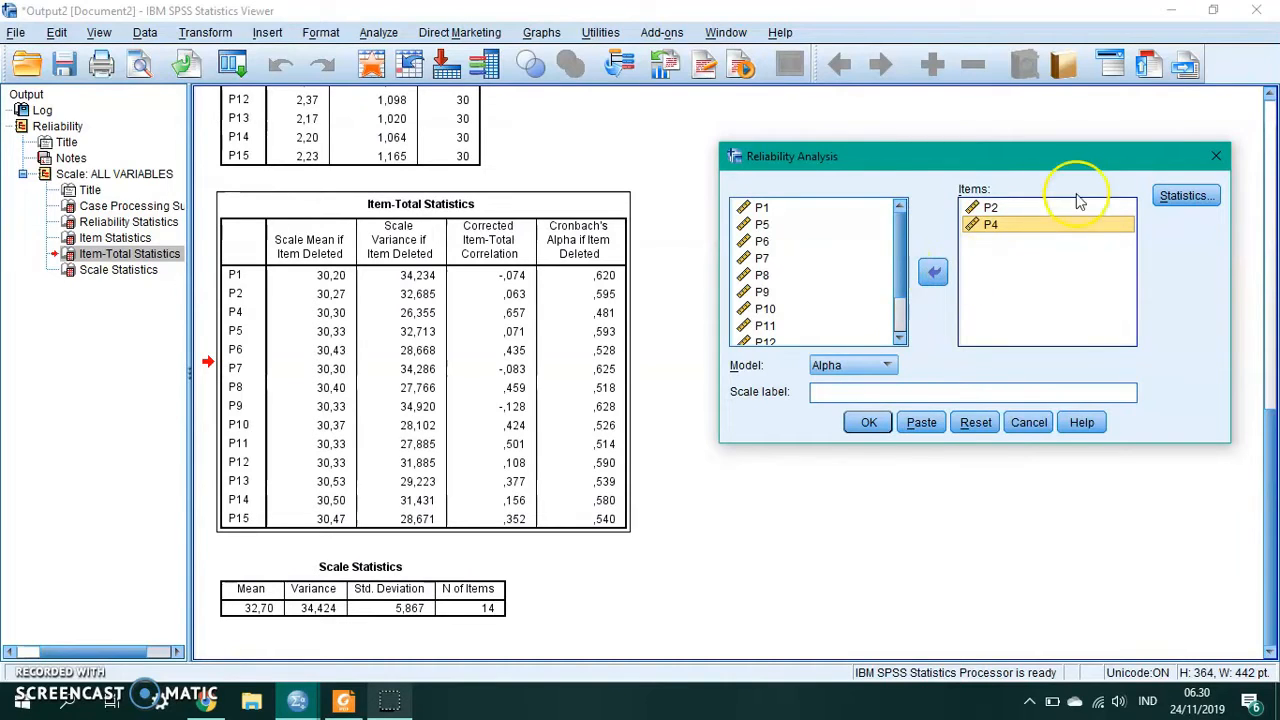
left_click(1045, 208)
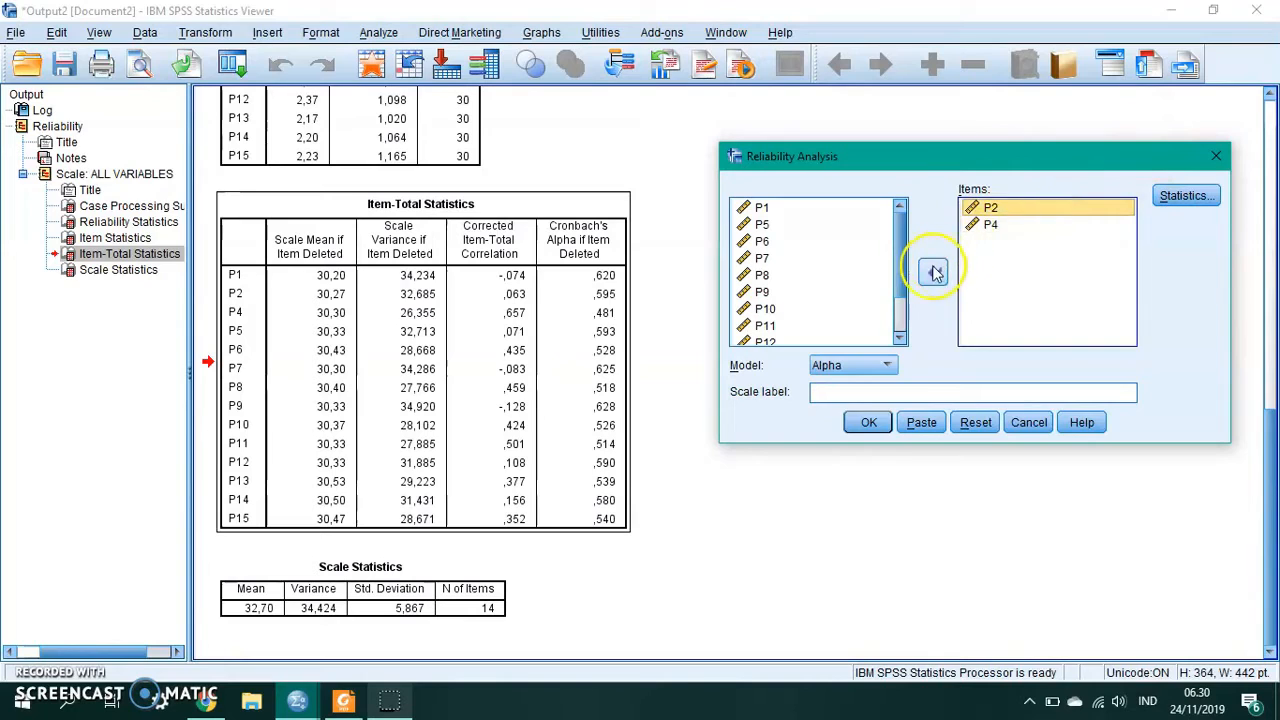
left_click(932, 272)
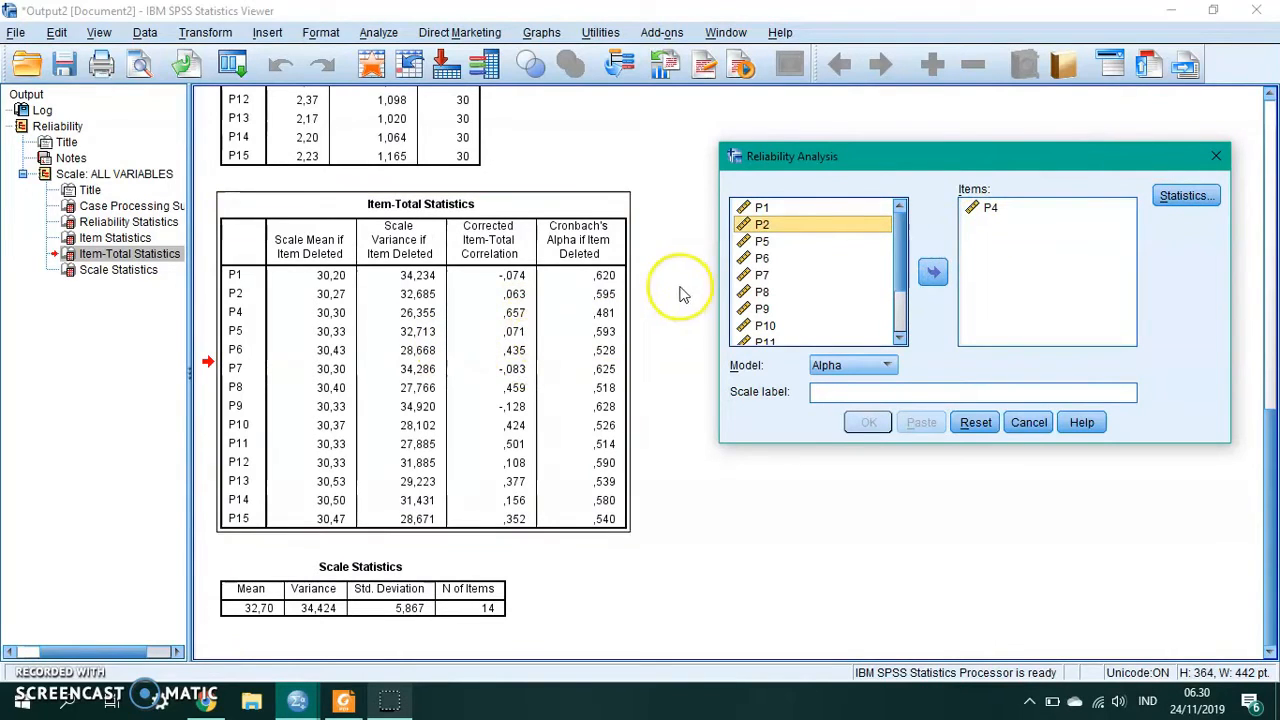
Step: Add P6, P10, P11 and P13 to the reliability analysis items
left_click(762, 258)
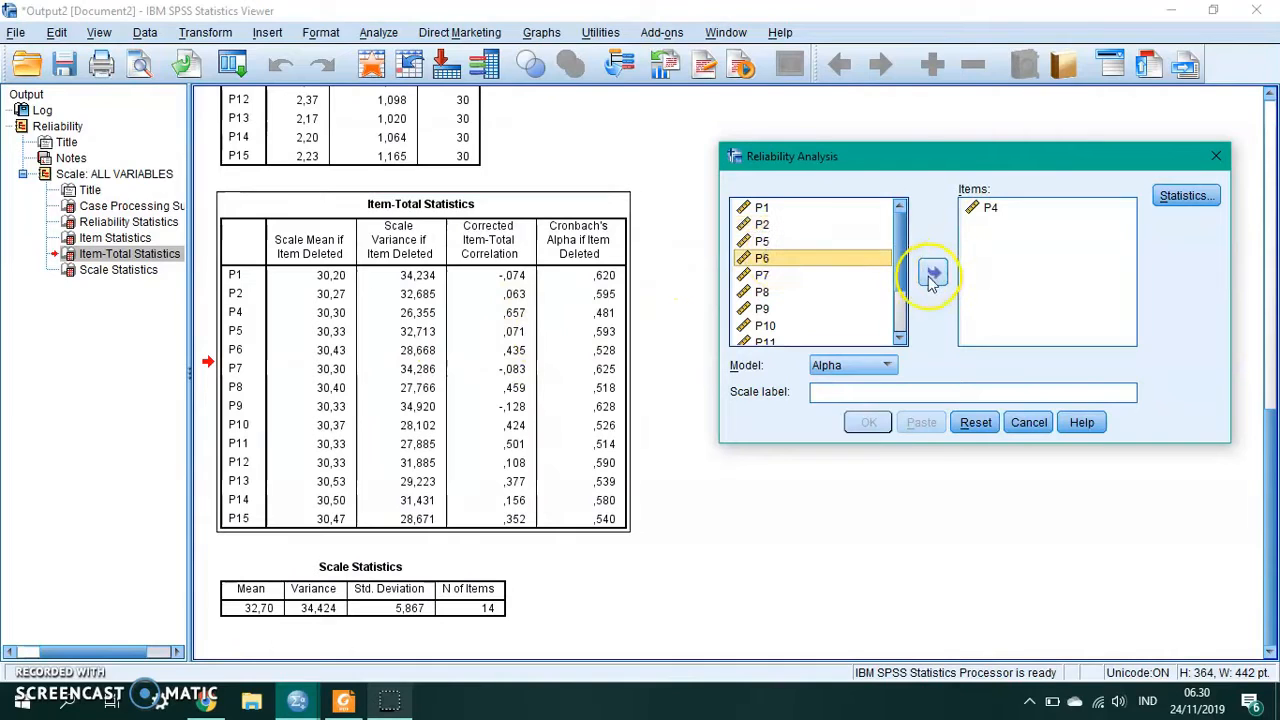
left_click(932, 273)
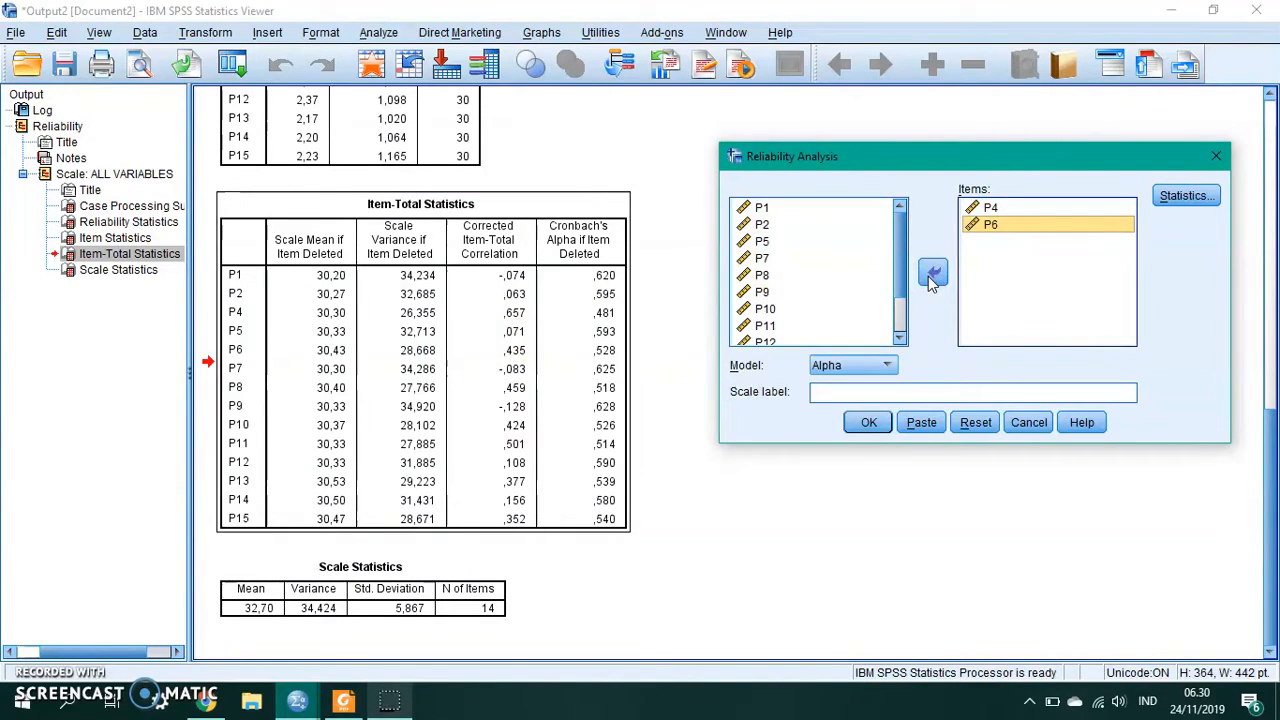
left_click(762, 275)
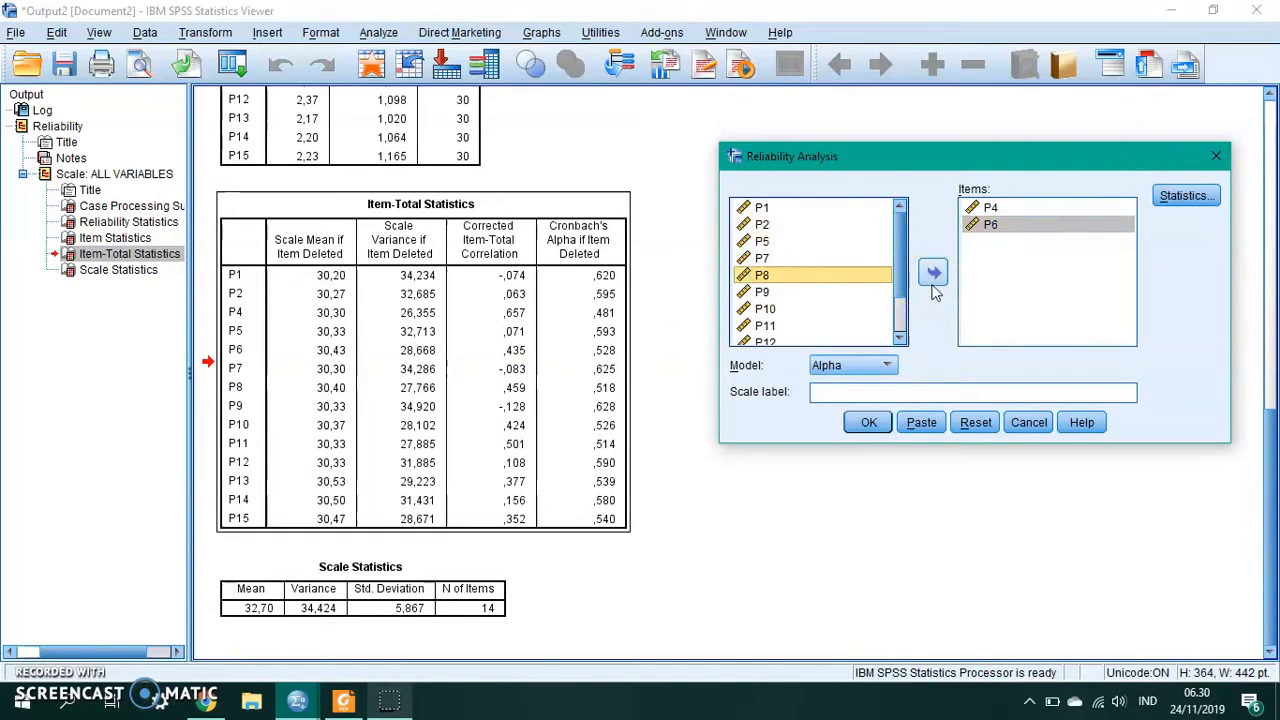
left_click(766, 309)
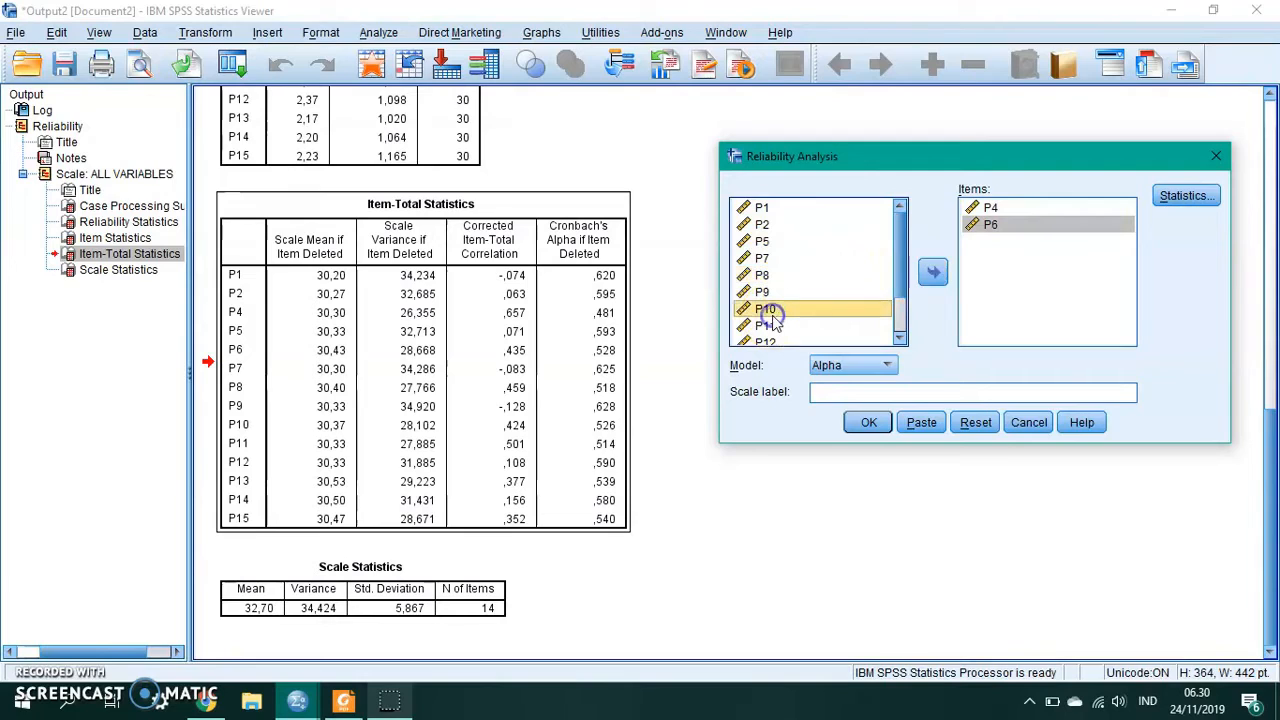
left_click(934, 276)
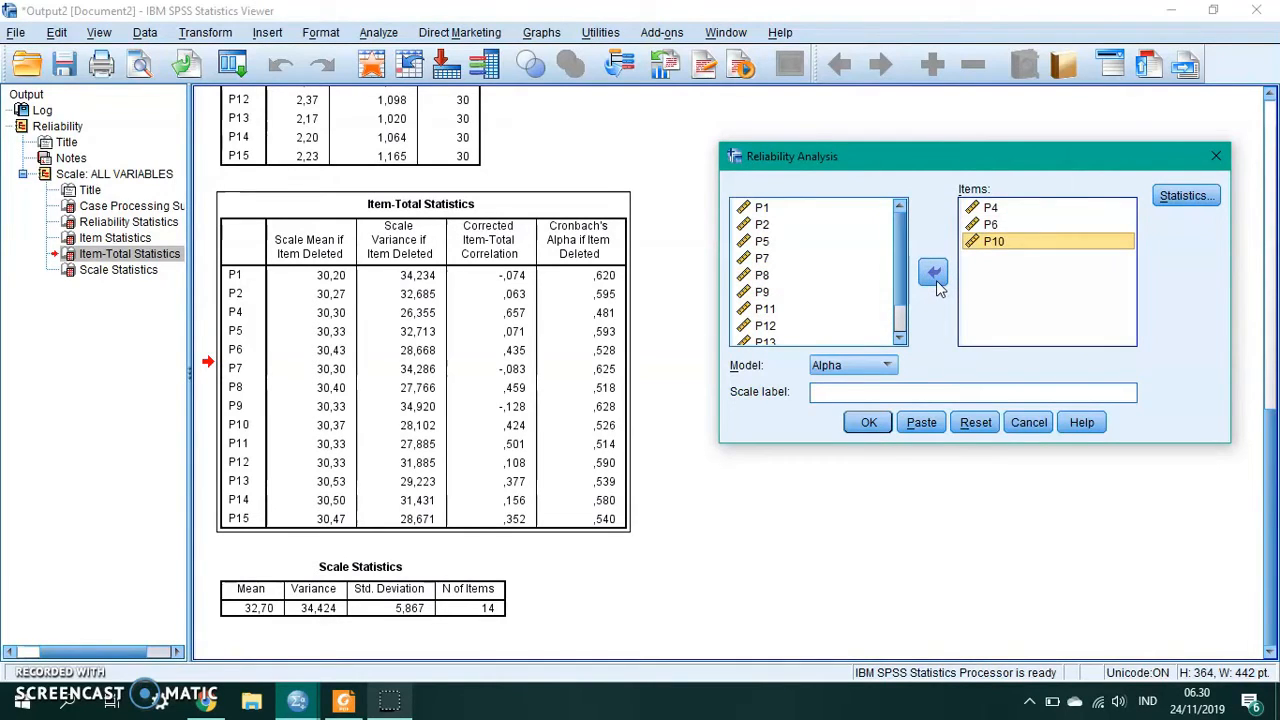
left_click(766, 309)
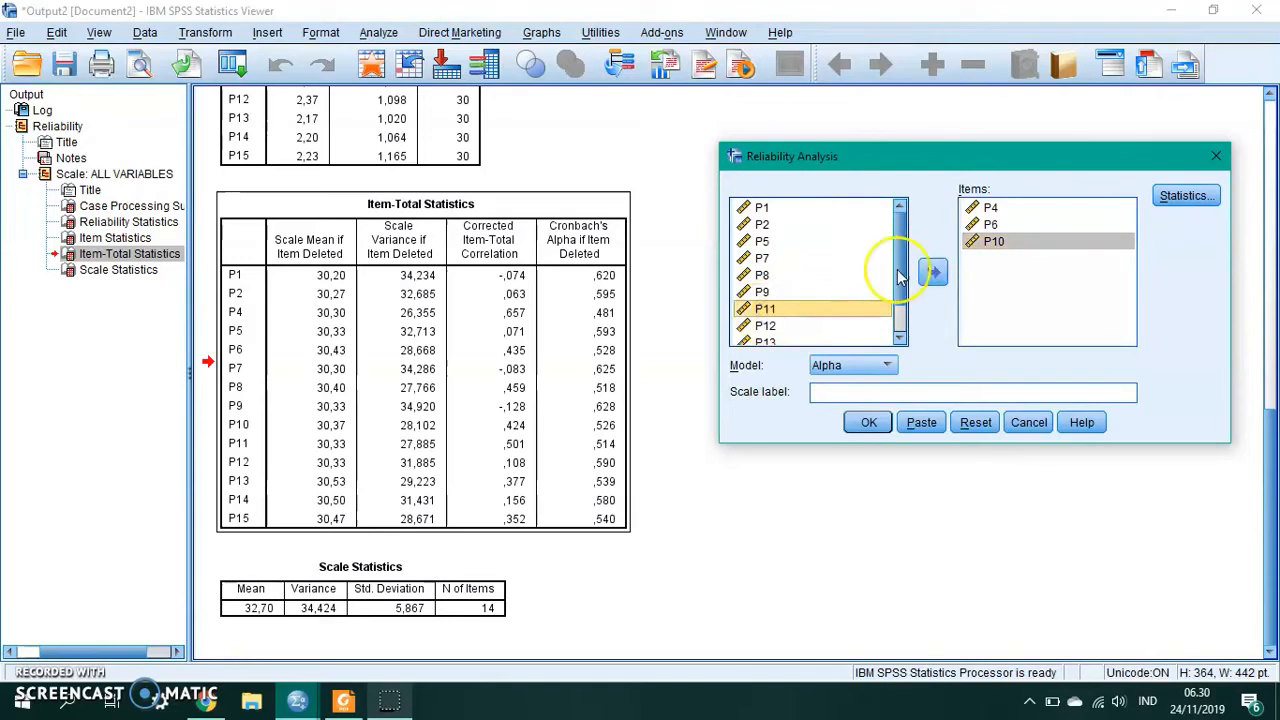
left_click(934, 276)
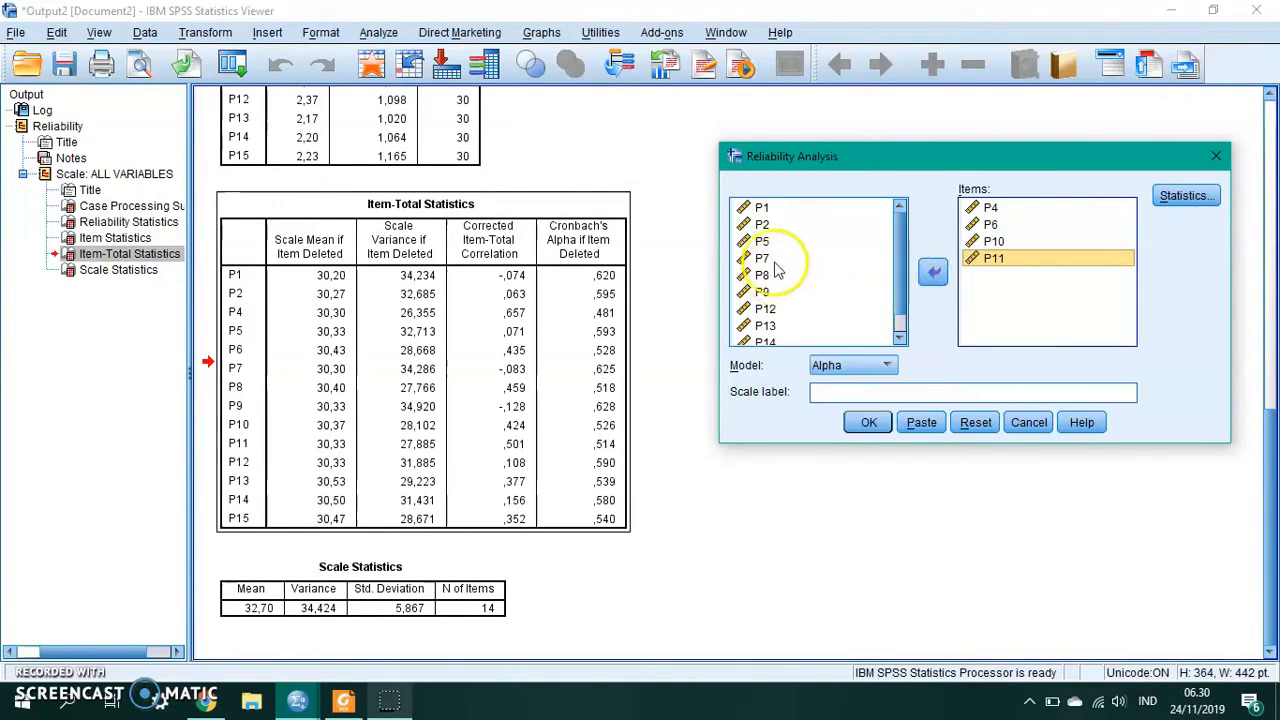
left_click(762, 324)
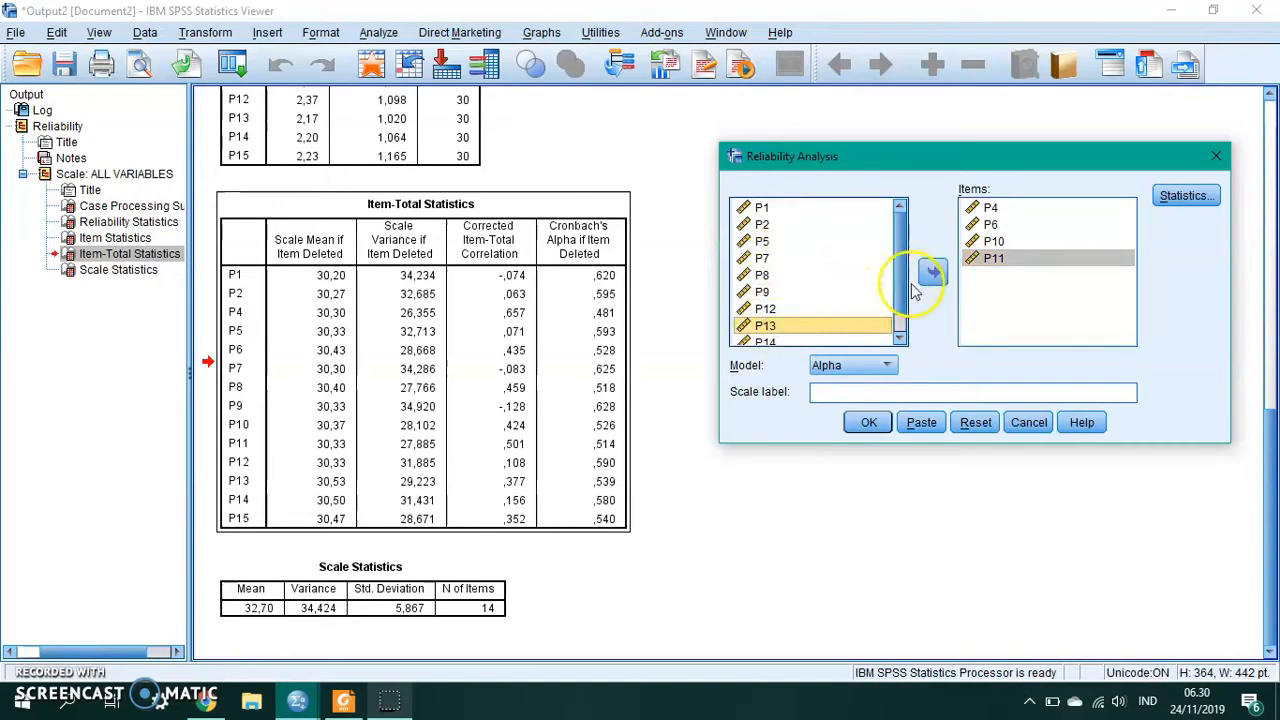
left_click(923, 284)
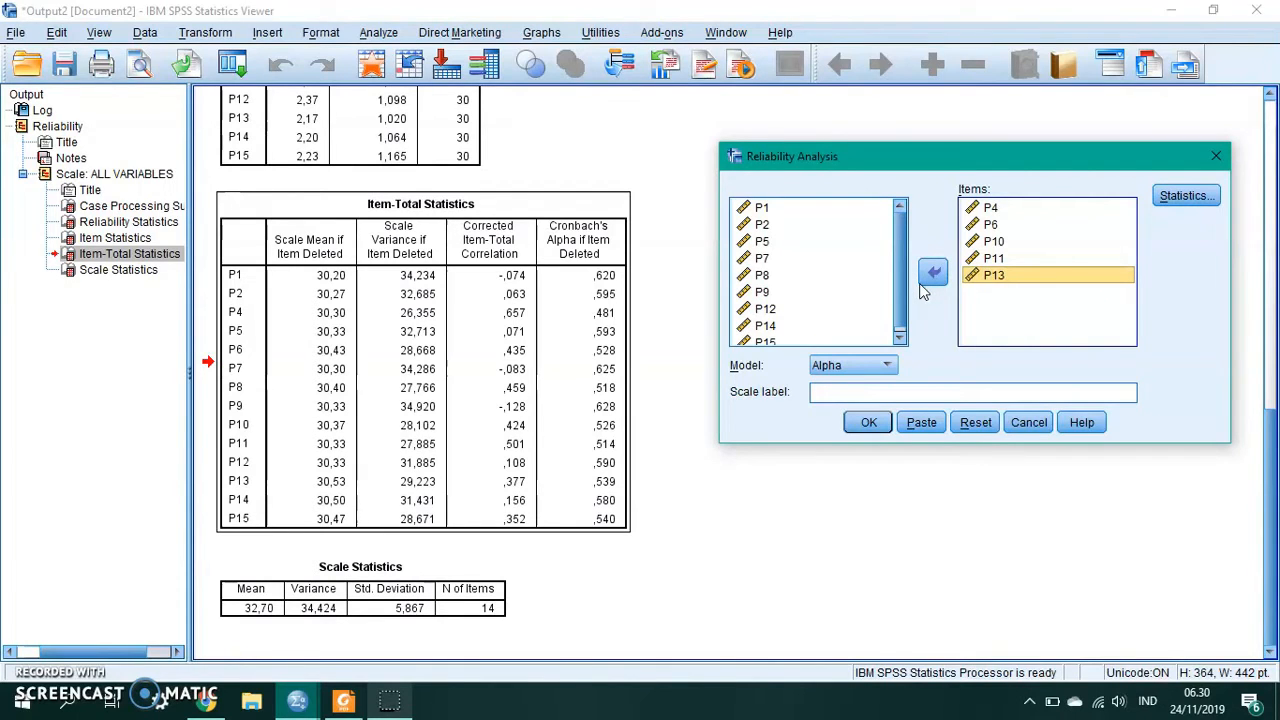
Step: Check the reliability statistics options without changing them and run the analysis on P4, P6, P10, P11 and P13
left_click(761, 276)
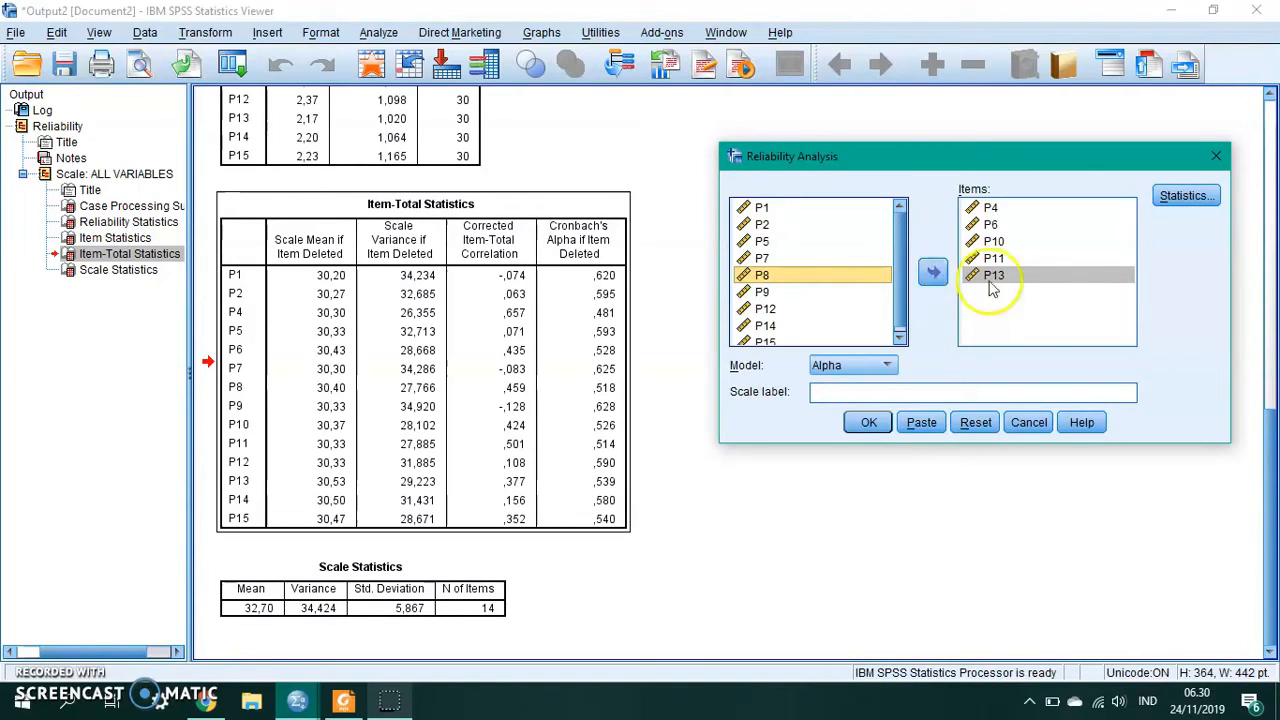
left_click(1030, 318)
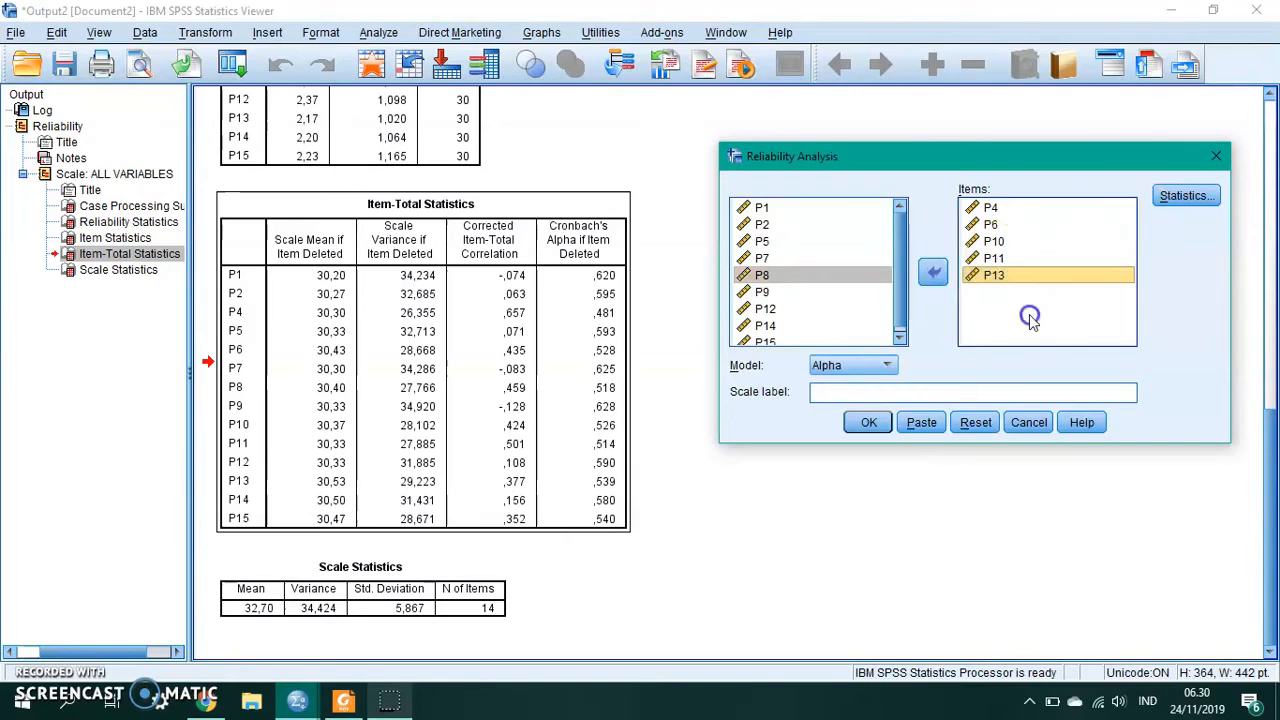
left_click(1185, 196)
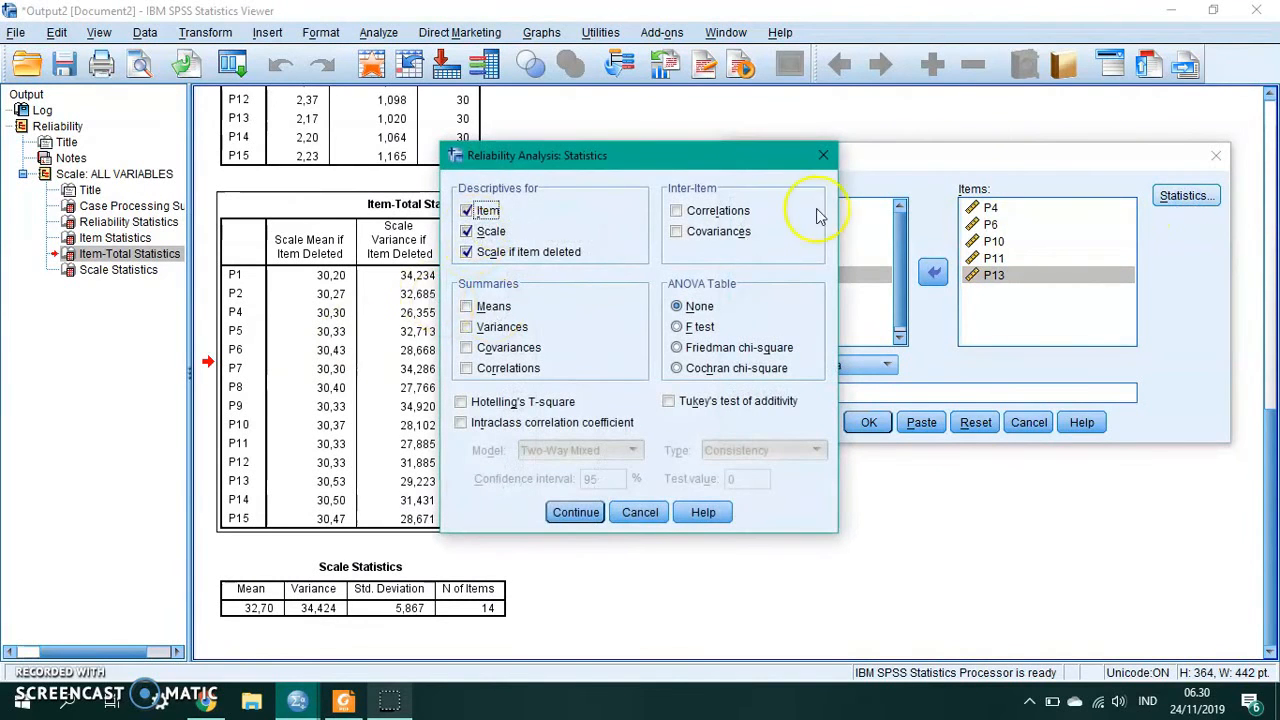
left_click(823, 155)
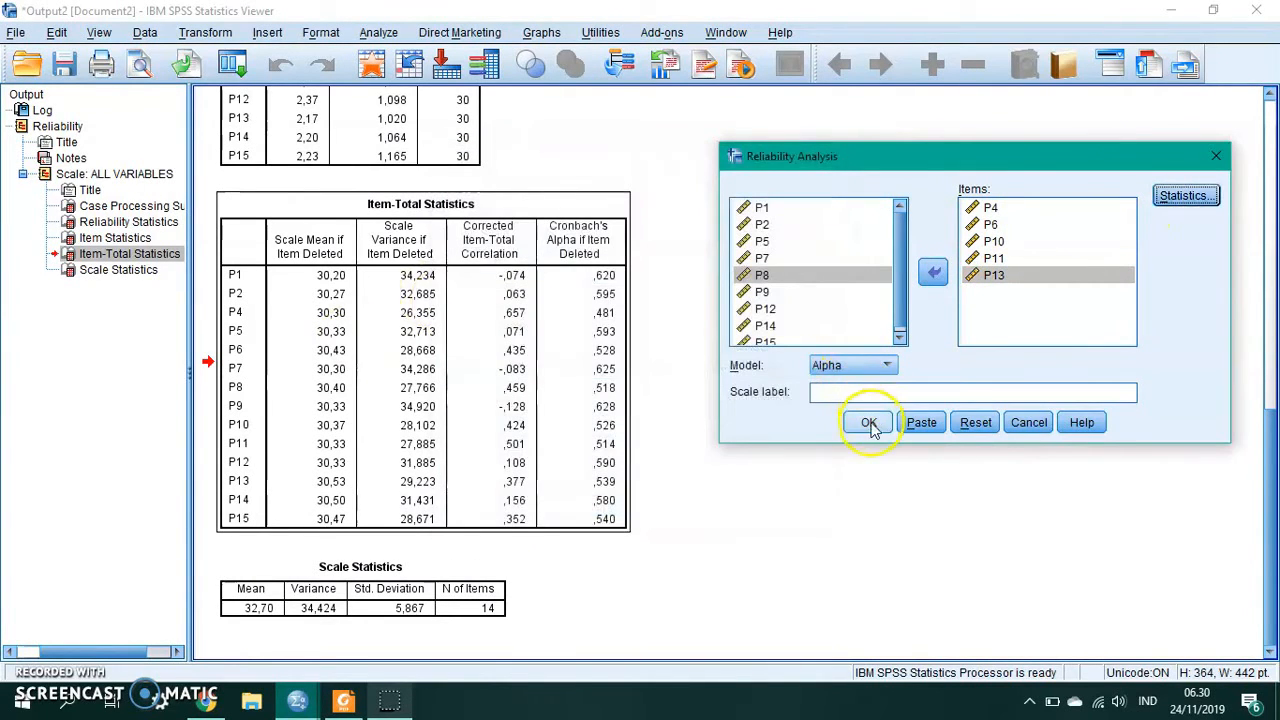
left_click(868, 422)
Step: Compare Cronbach's Alpha in the new Reliability Statistics table with the df 28 value 0.3610 in the Foxit Reader r table, returning to the output
scroll(565, 490, "down", 3)
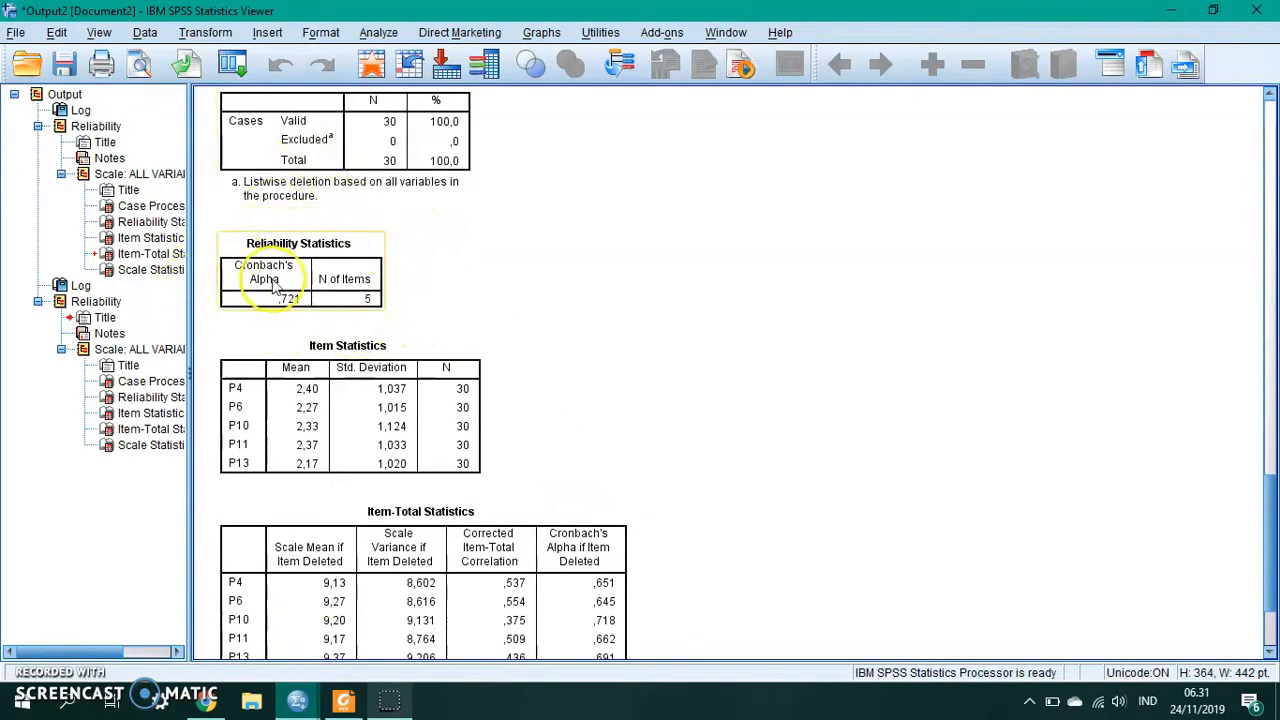
left_click(298, 253)
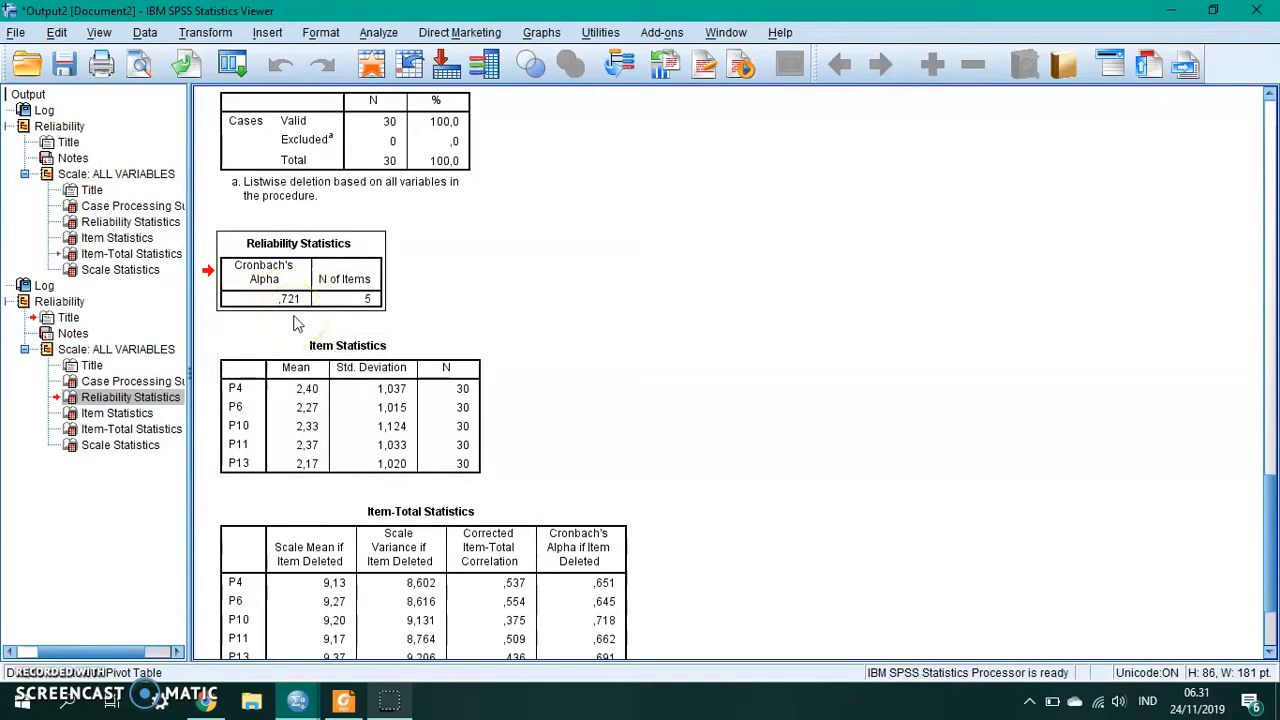
left_click(347, 703)
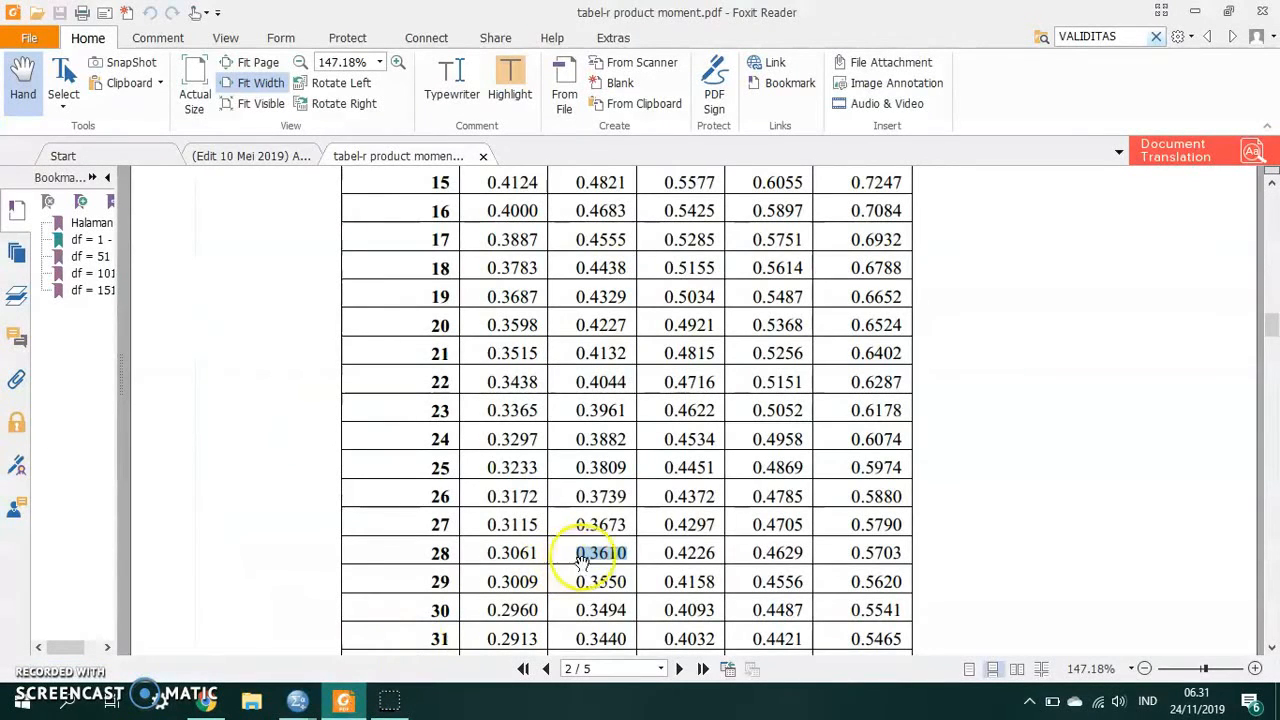
double_click(597, 556)
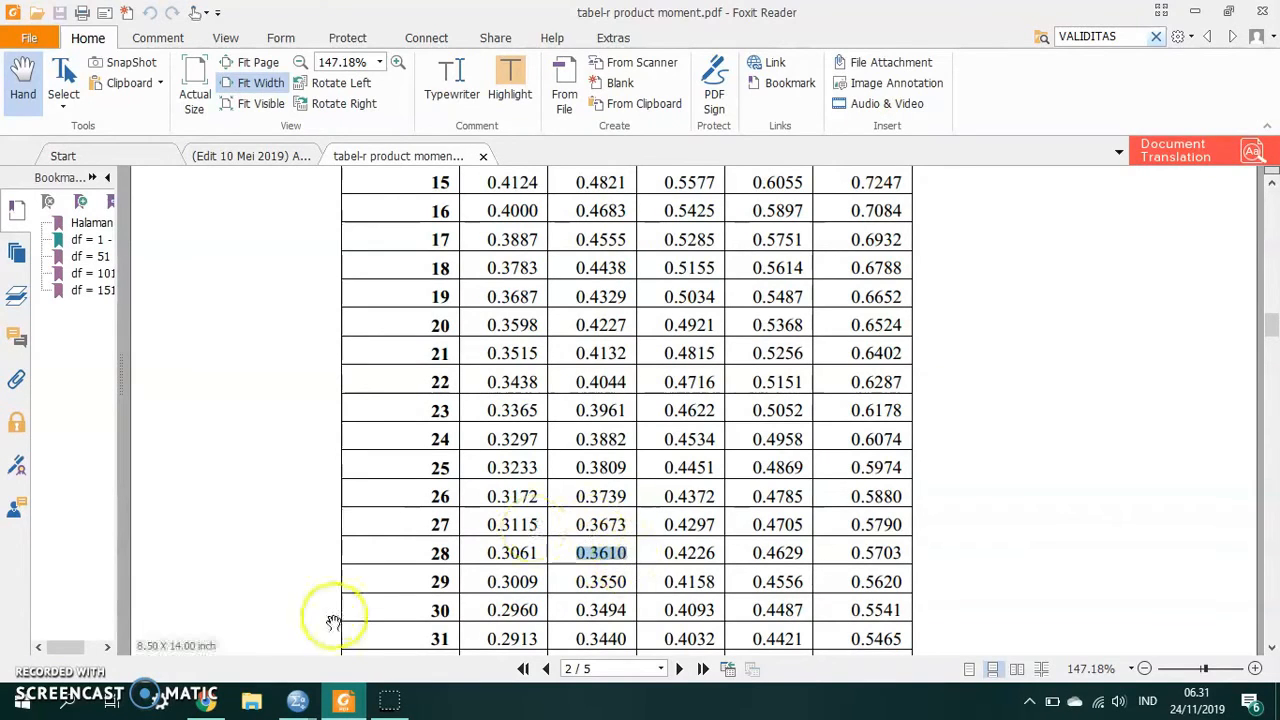
left_click(338, 704)
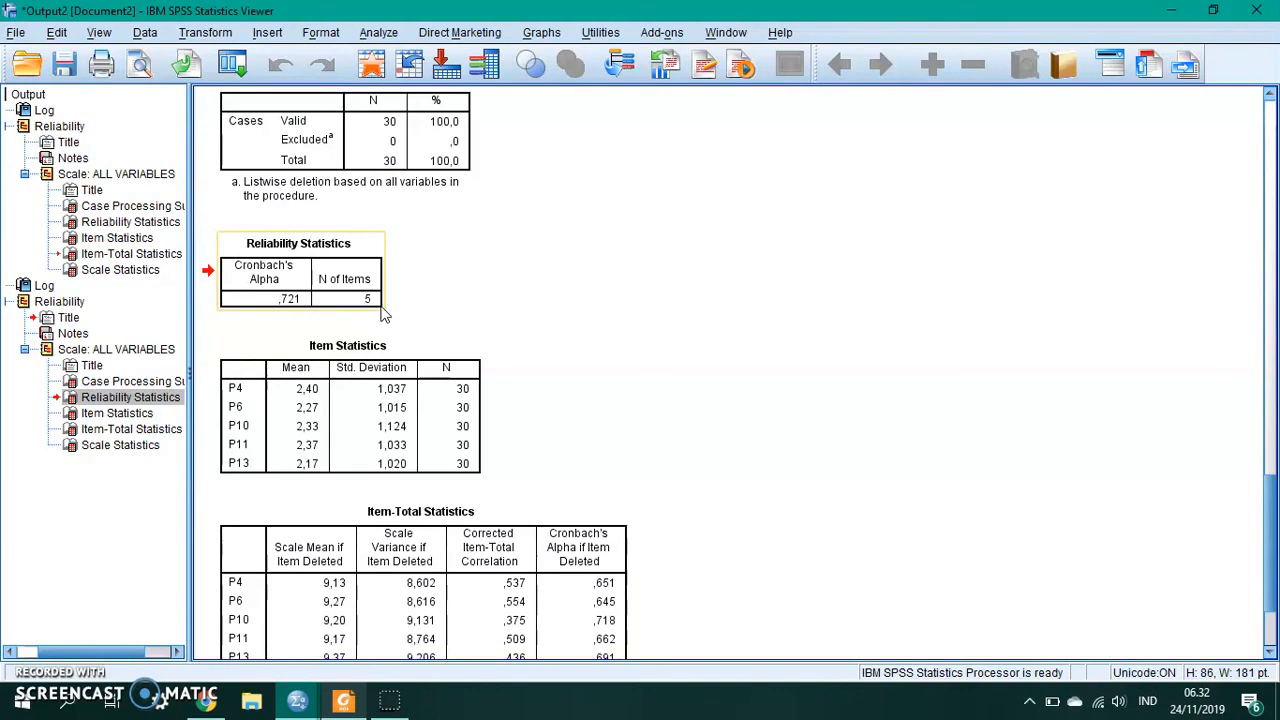
left_click(381, 308)
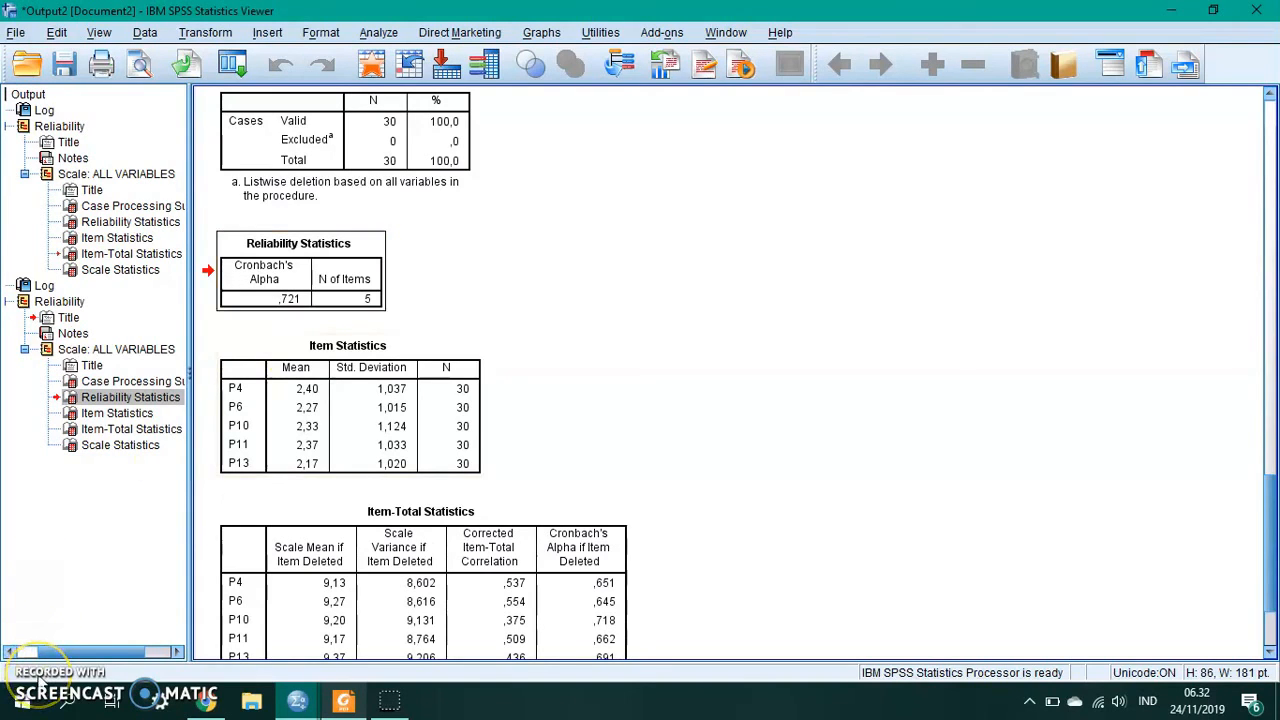